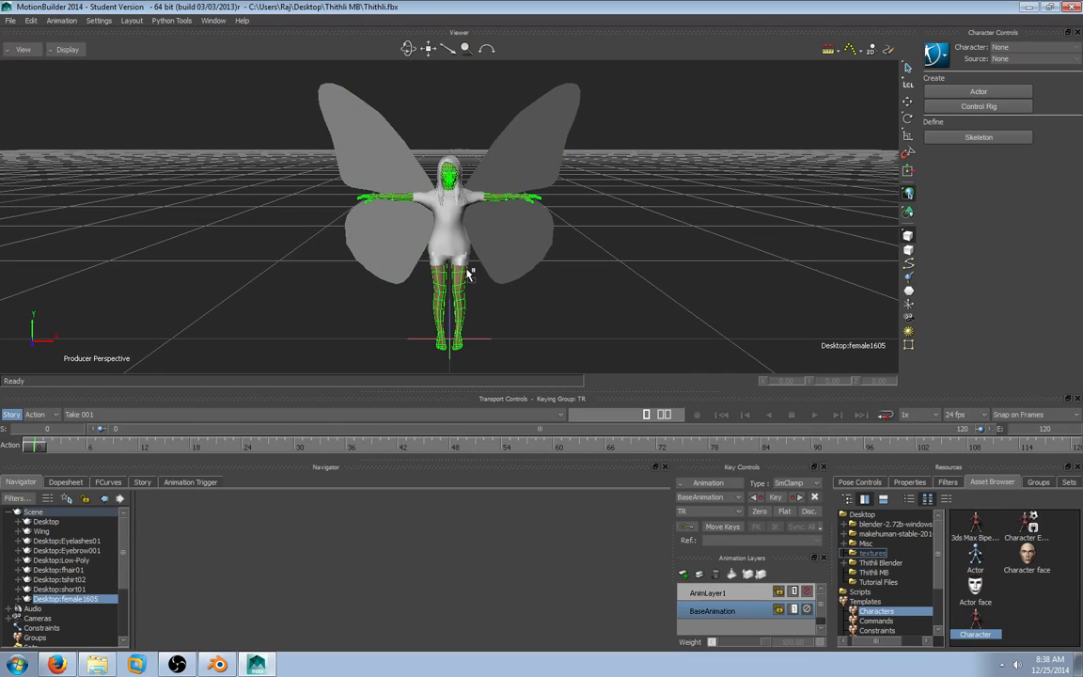
# Apply the Character template to the female1605 model, characterize it and review the list of missing nodes.
pyautogui.moveTo(461, 279); pyautogui.dragTo(461, 278)
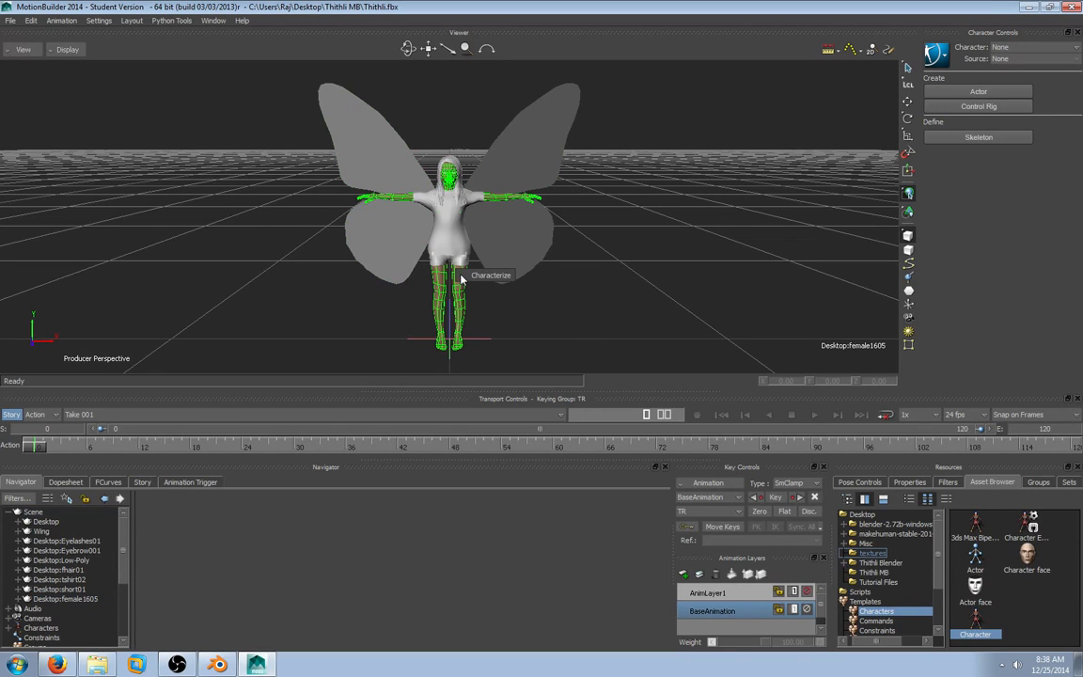
pyautogui.click(491, 275)
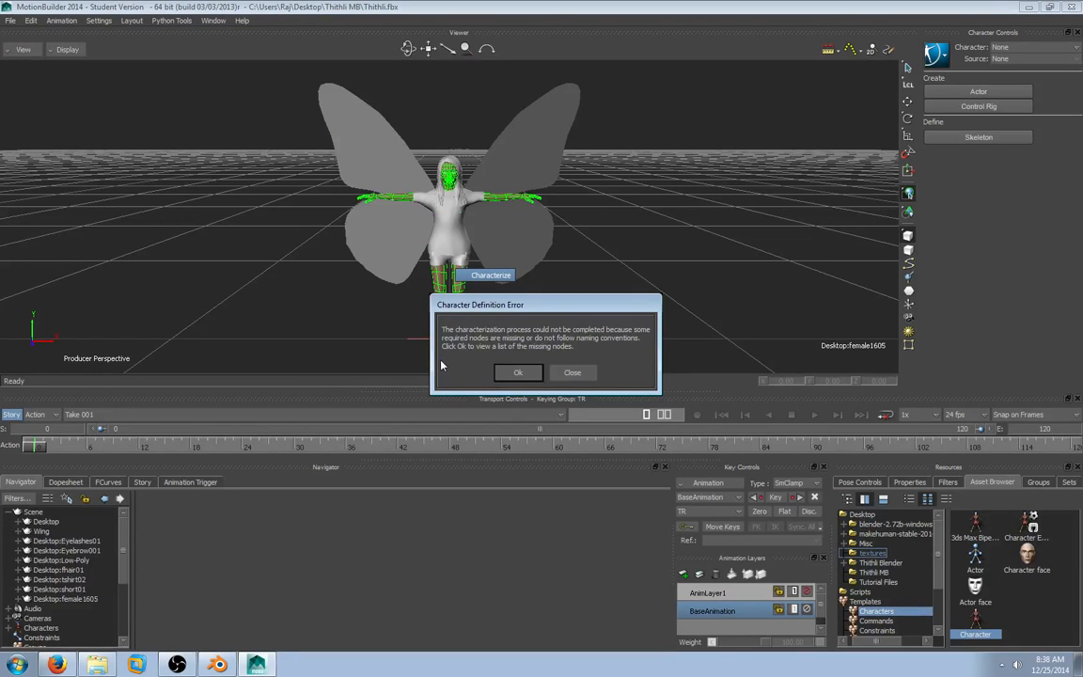
pyautogui.click(518, 374)
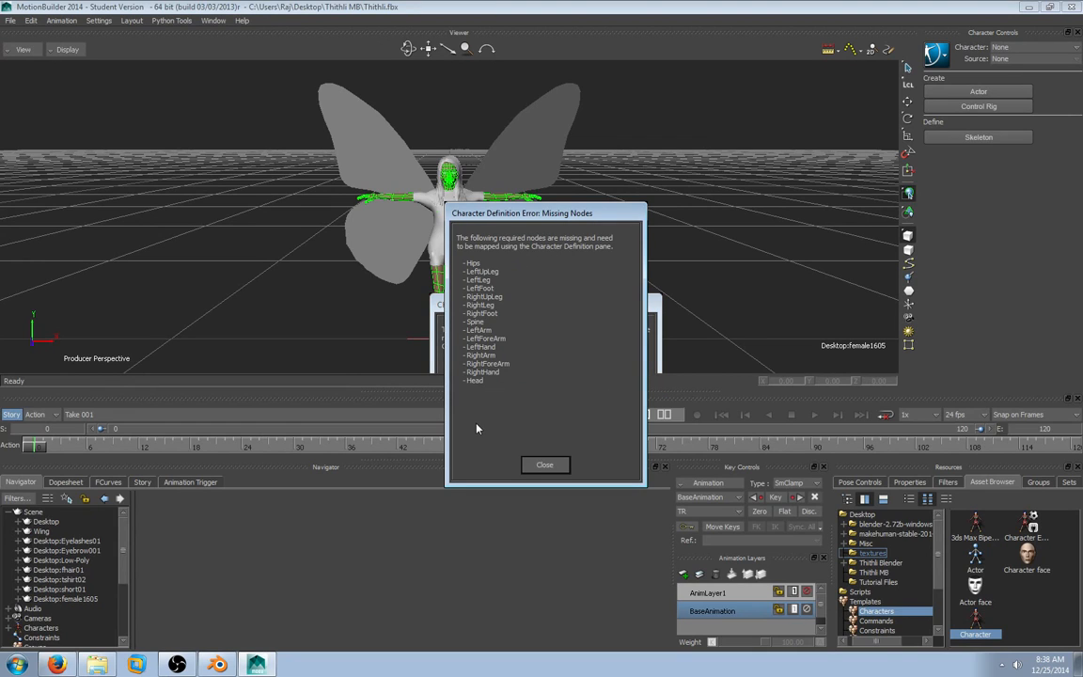
pyautogui.click(542, 465)
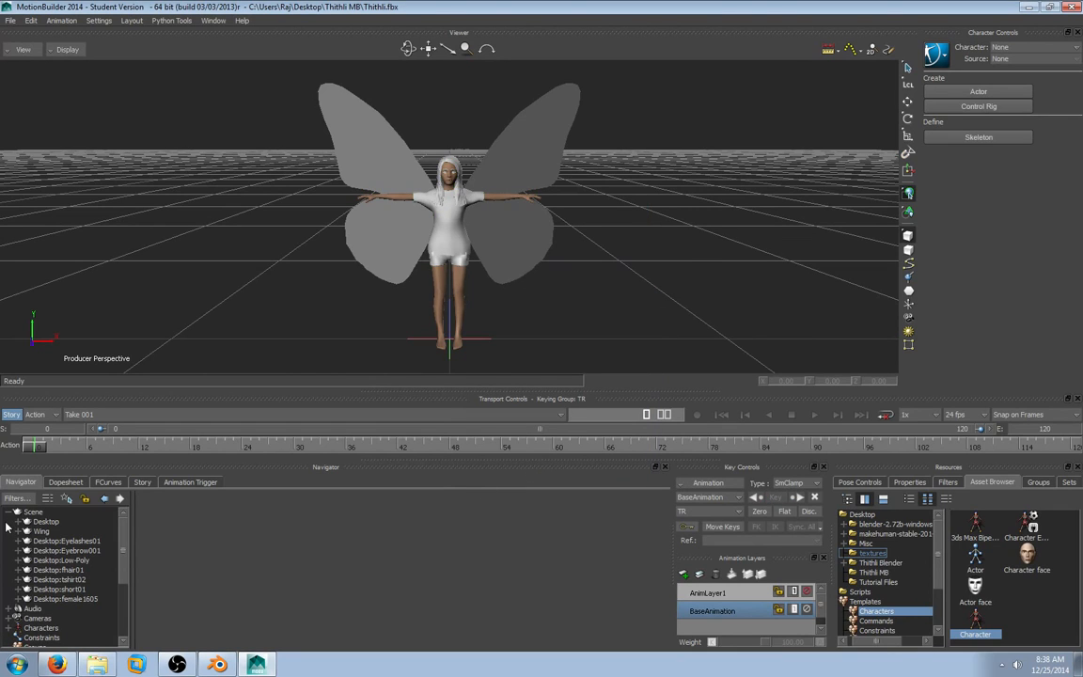
# Open the new Character's settings and expand the entire Desktop skeleton branch in the scene tree.
pyautogui.click(9, 628)
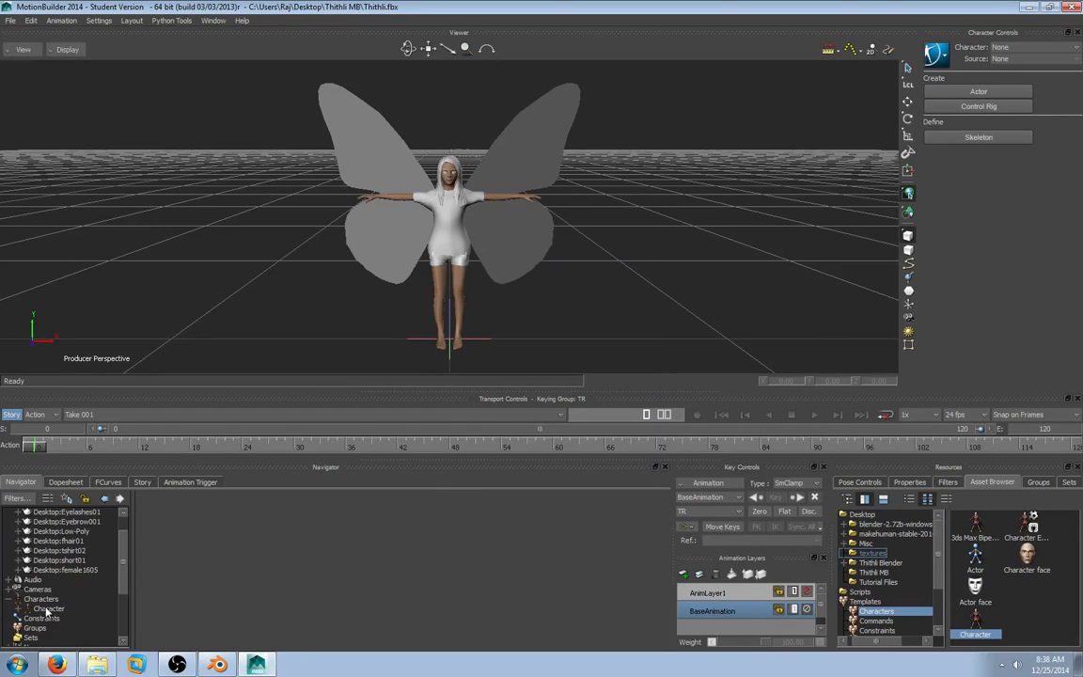
pyautogui.click(47, 610)
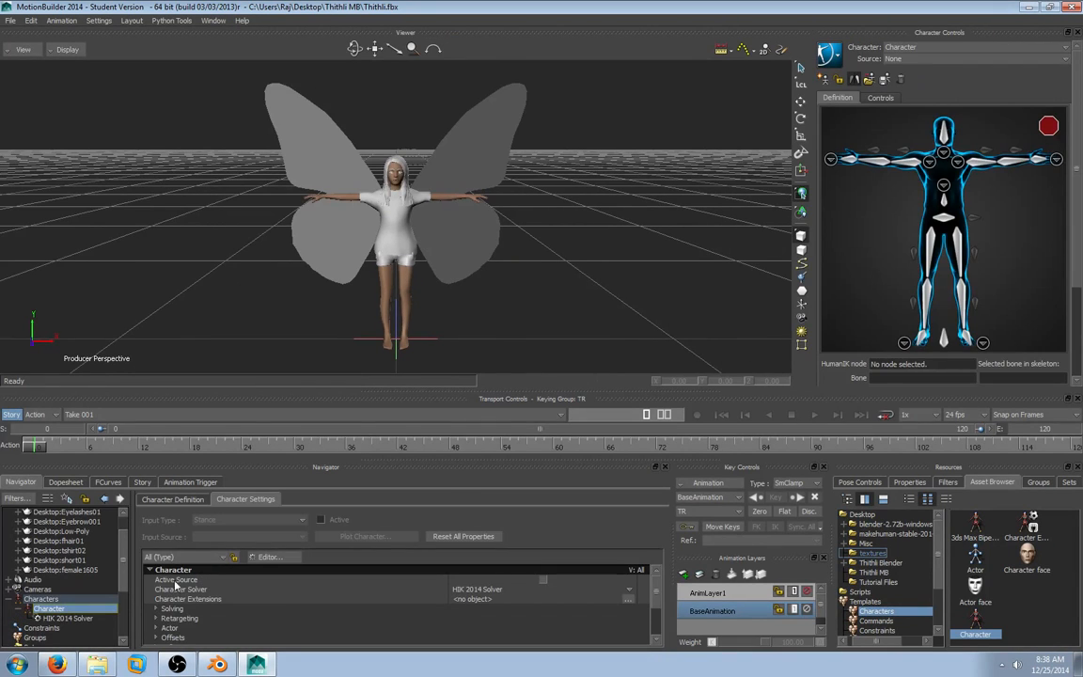
pyautogui.scroll(1, 111, 522)
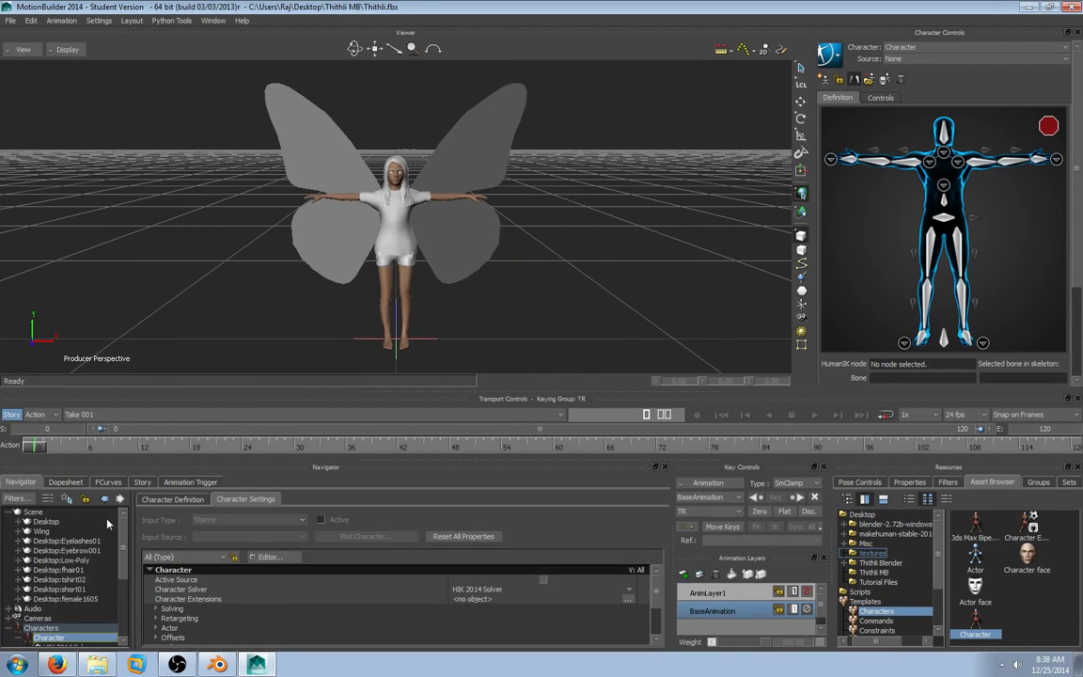
pyautogui.click(17, 521)
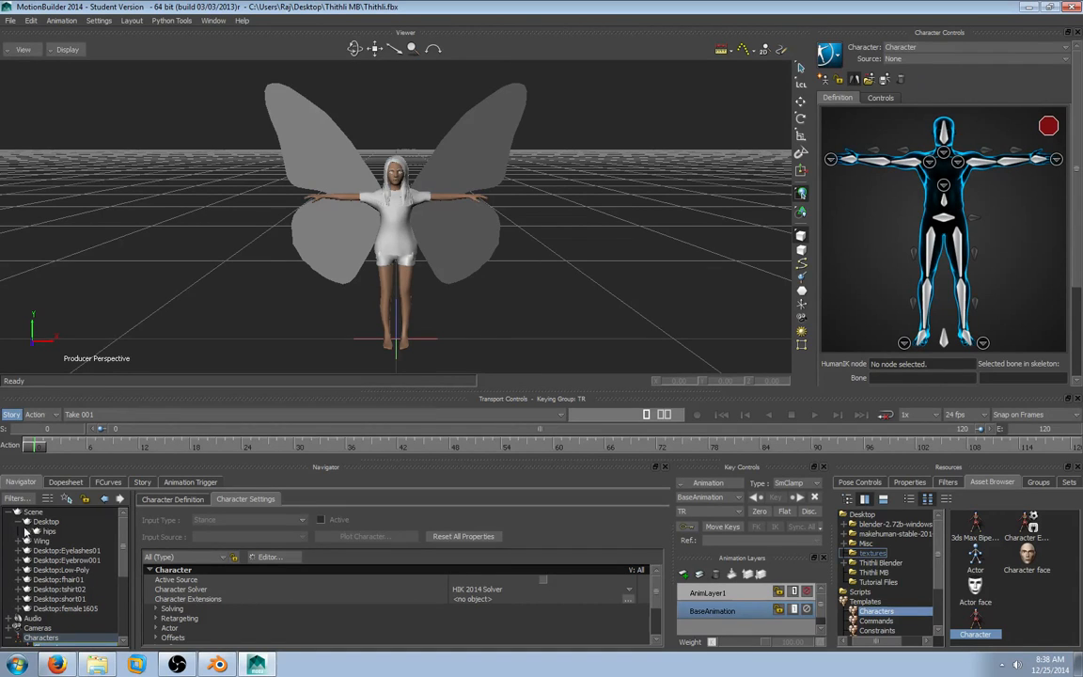
pyautogui.click(17, 522)
pyautogui.rightClick(31, 521)
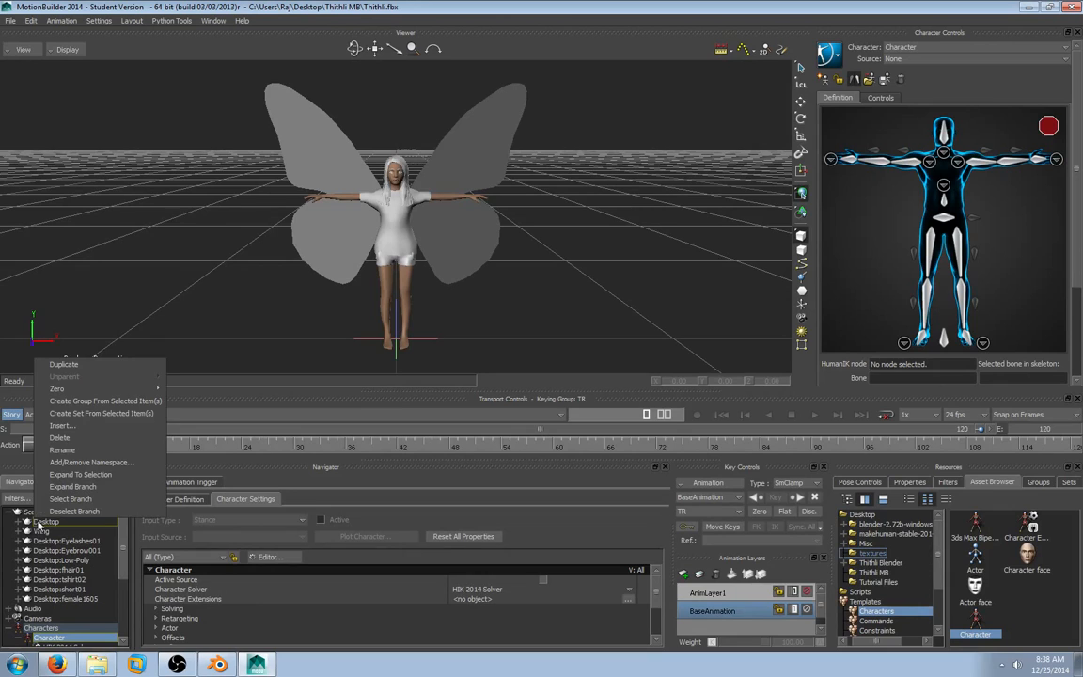
pyautogui.click(76, 486)
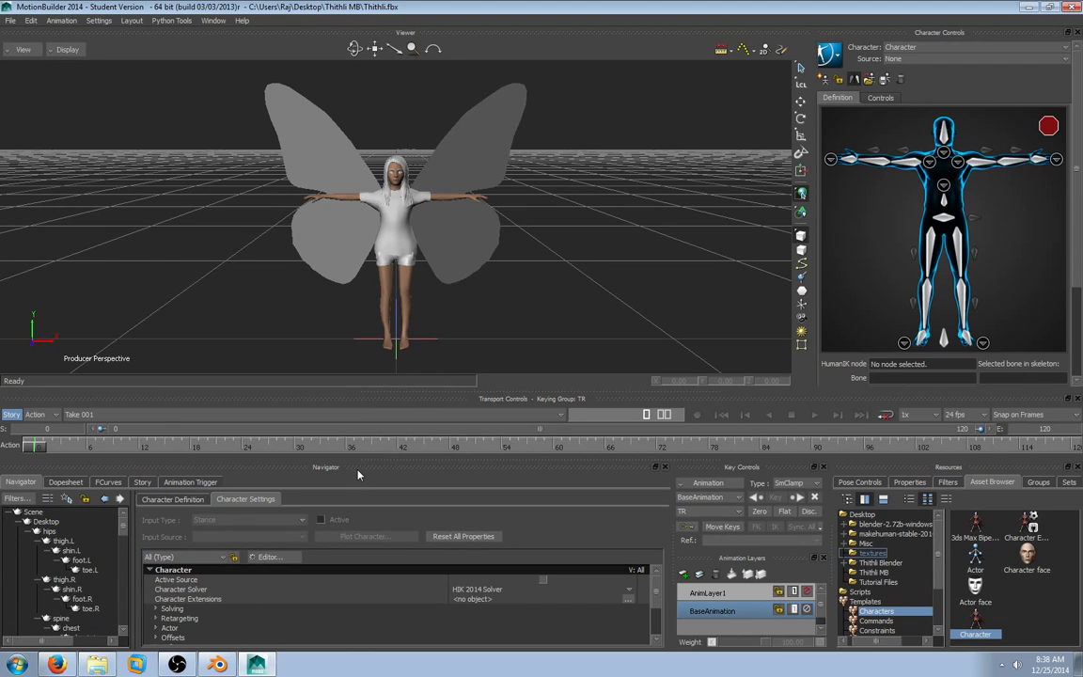
# Float the Navigator as an enlarged window and widen its scene tree enough to read the nested bone names.
pyautogui.moveTo(357, 474); pyautogui.dragTo(460, 121)
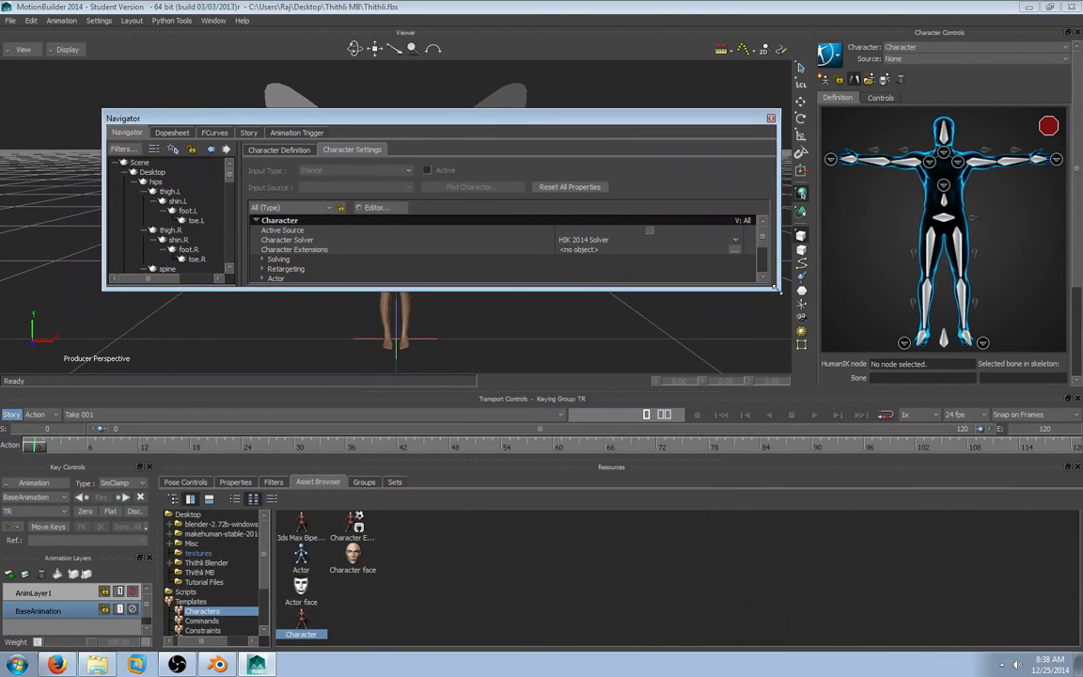
pyautogui.moveTo(777, 289); pyautogui.dragTo(801, 609)
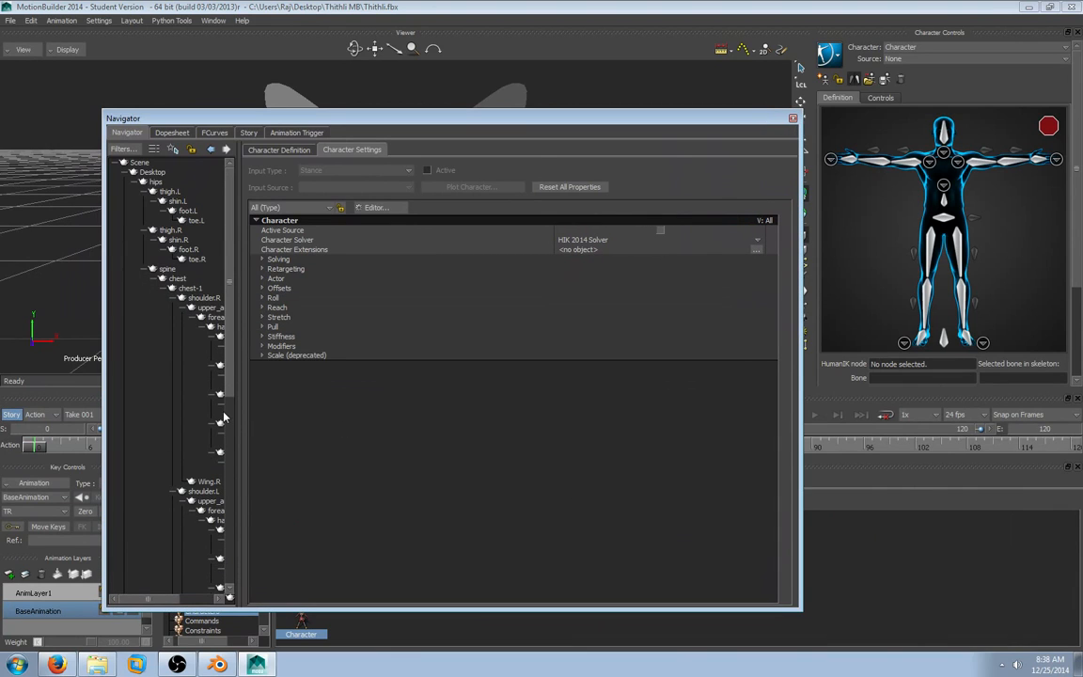
pyautogui.moveTo(234, 414); pyautogui.dragTo(353, 450)
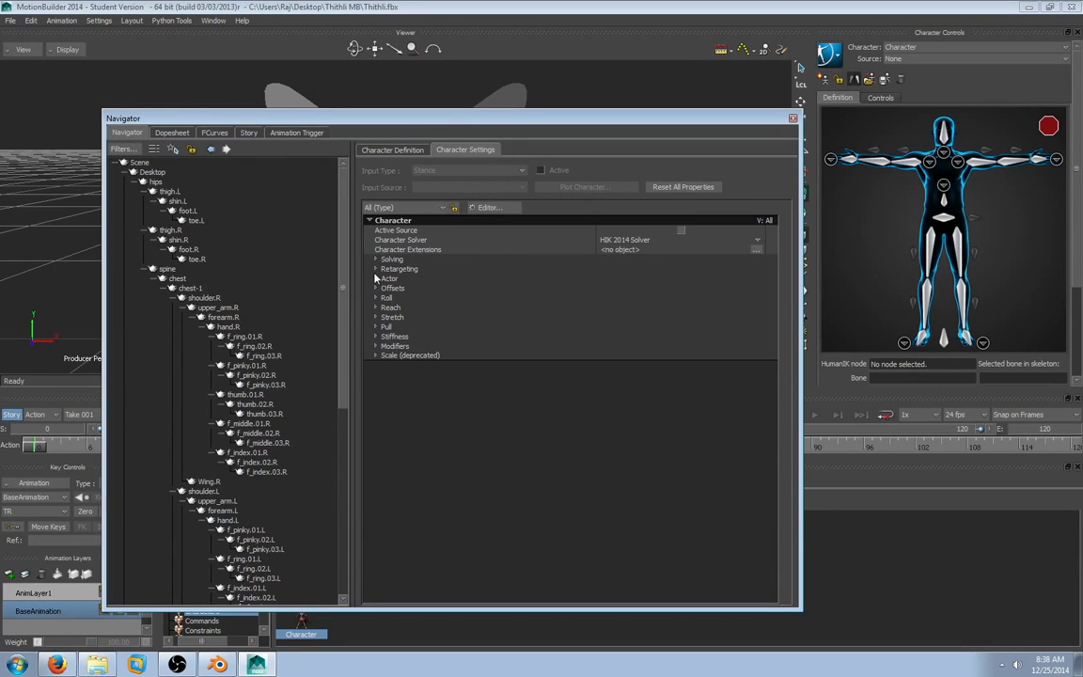
# In the character definition's Base (required) group, map hips, thigh.L, shin.L and foot.L to Hips, LeftUpLeg, LeftLeg and LeftFoot.
pyautogui.click(402, 150)
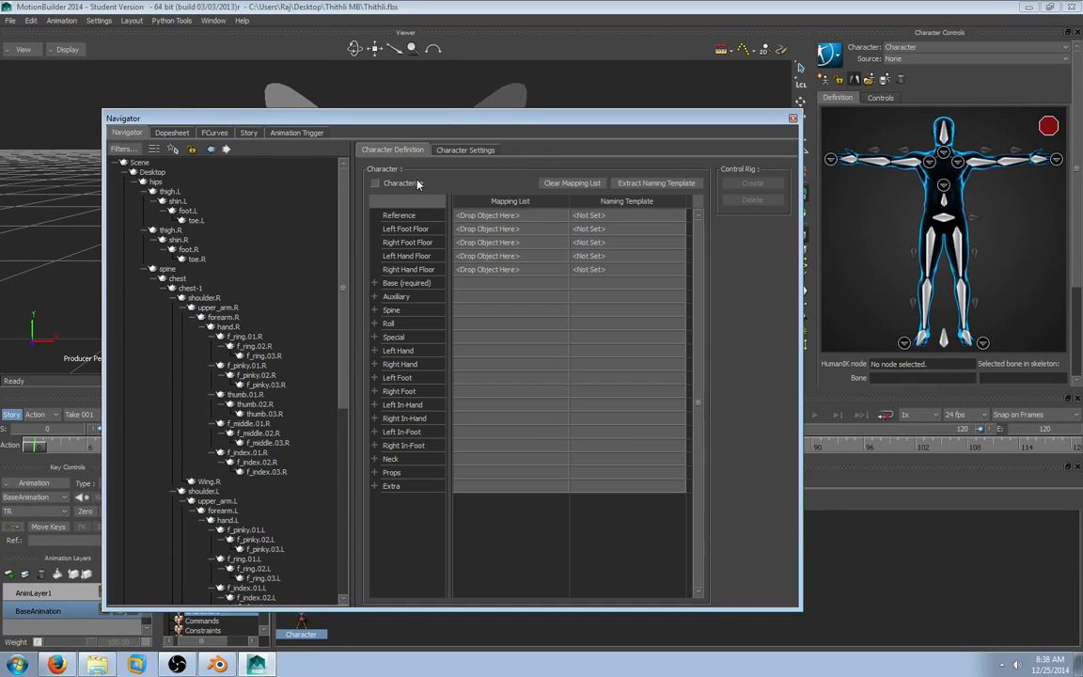
pyautogui.click(376, 284)
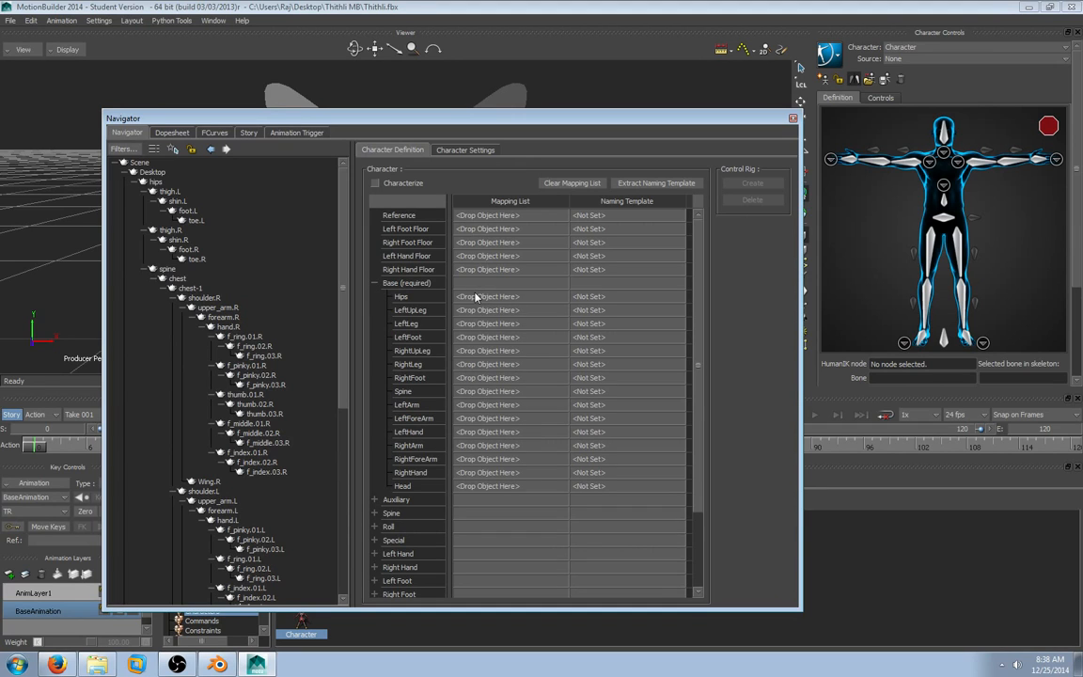
pyautogui.click(161, 185)
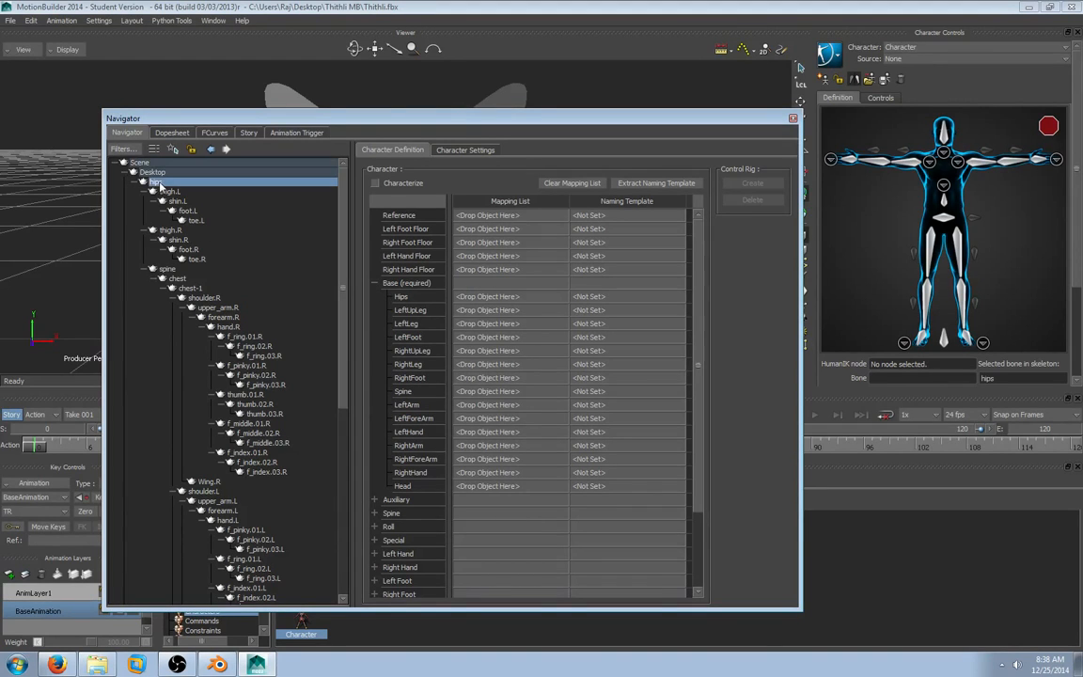
pyautogui.moveTo(161, 186); pyautogui.dragTo(487, 297)
pyautogui.moveTo(175, 191); pyautogui.dragTo(470, 312)
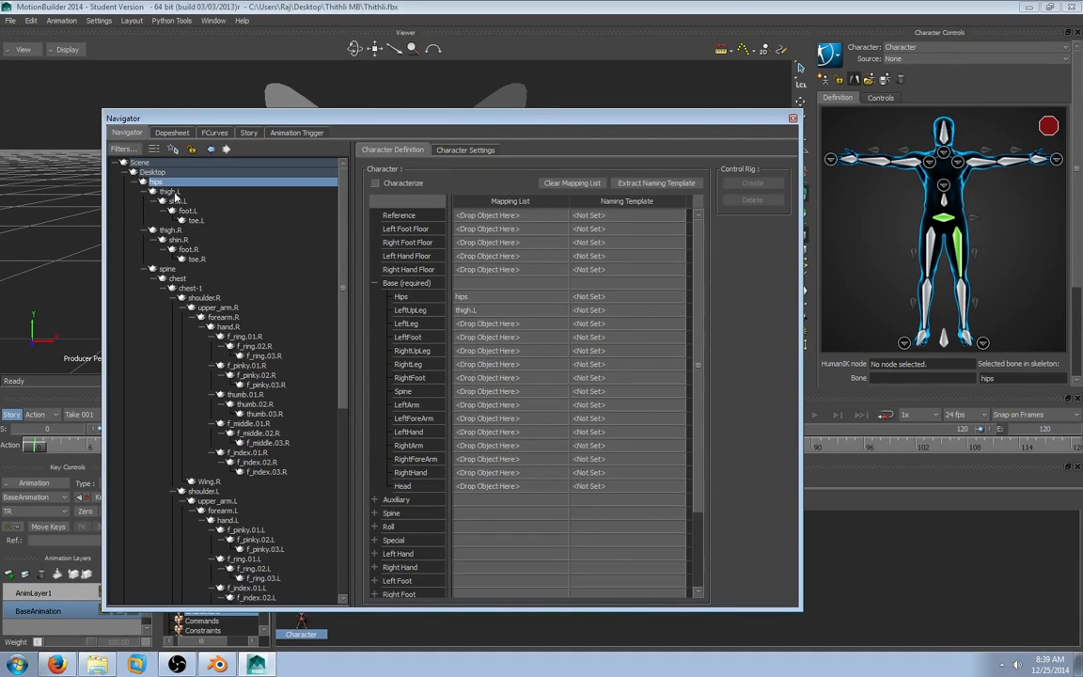
pyautogui.moveTo(178, 202); pyautogui.dragTo(472, 325)
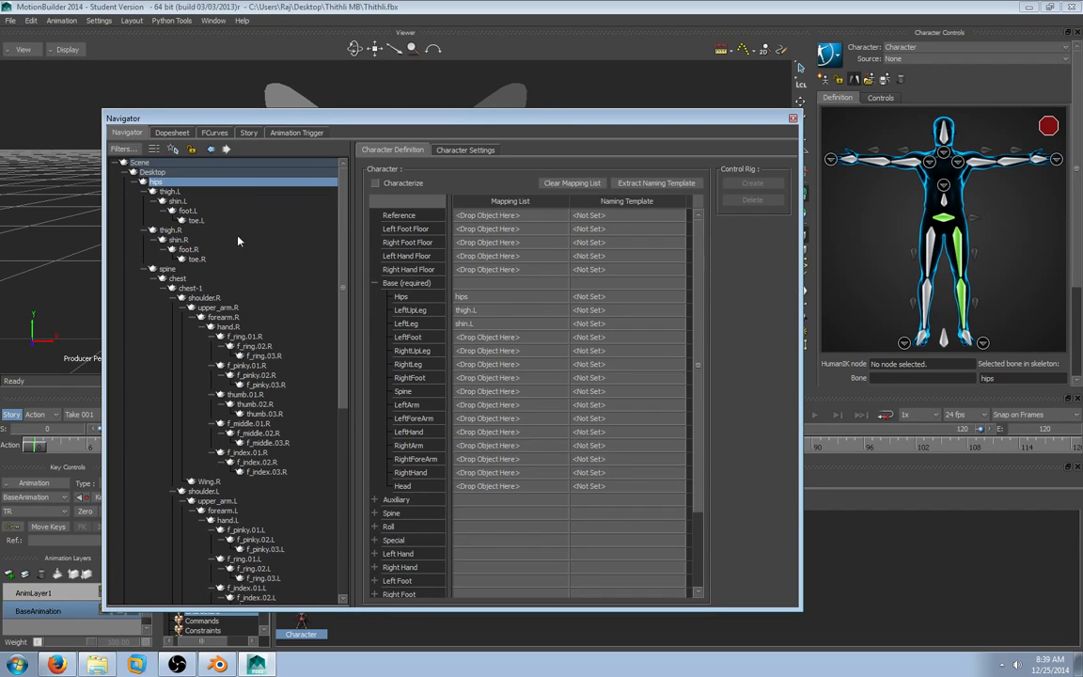
pyautogui.moveTo(187, 212); pyautogui.dragTo(474, 345)
# Map thigh.R, shin.R, foot.R and spine to the RightUpLeg, RightLeg, RightFoot and Spine slots.
pyautogui.moveTo(170, 231); pyautogui.dragTo(475, 352)
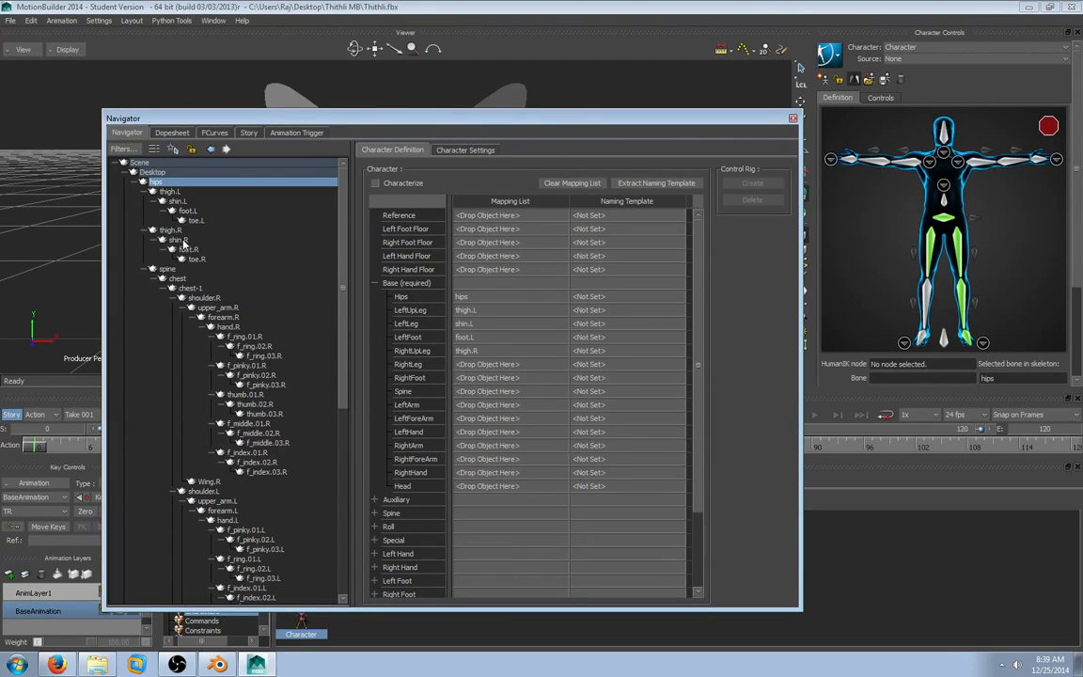
pyautogui.moveTo(178, 240); pyautogui.dragTo(479, 368)
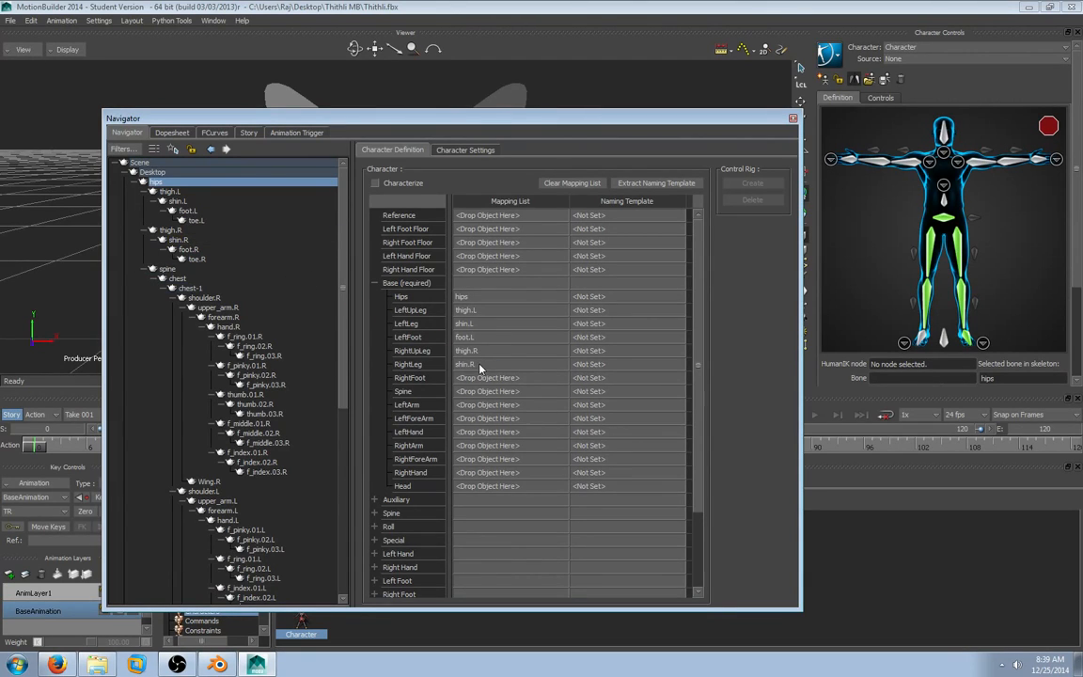
pyautogui.moveTo(186, 250); pyautogui.dragTo(487, 380)
pyautogui.moveTo(170, 270); pyautogui.dragTo(491, 391)
# Map upper_arm.L, forearm.L and hand.L to the LeftArm, LeftForeArm and LeftHand slots.
pyautogui.scroll(-1, 241, 325)
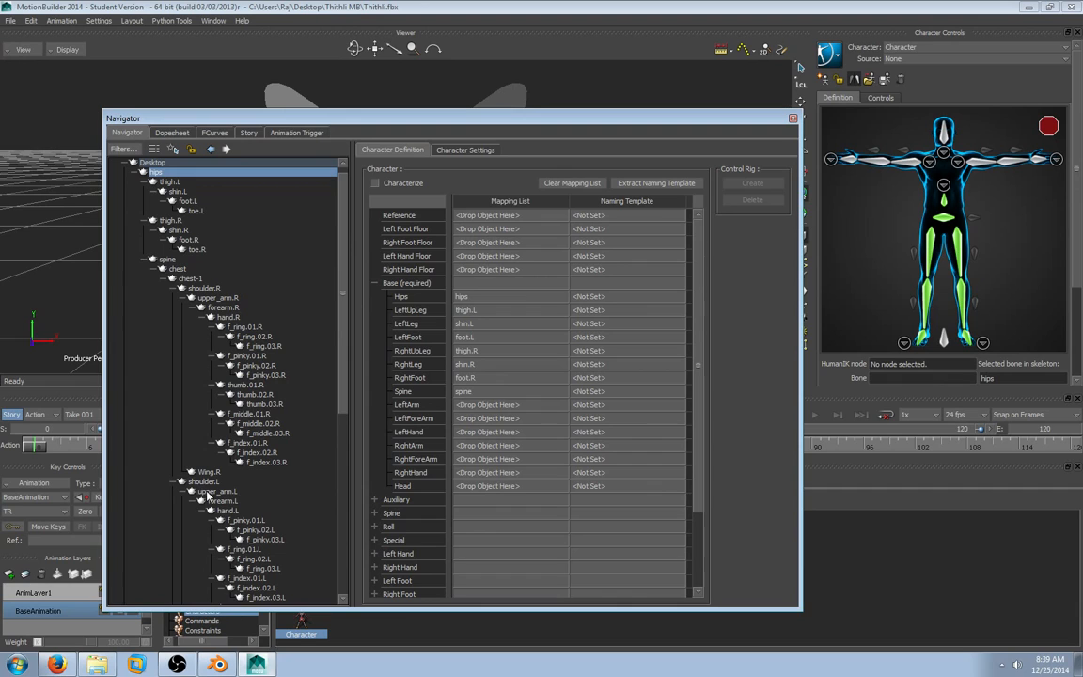
pyautogui.moveTo(205, 482); pyautogui.dragTo(501, 406)
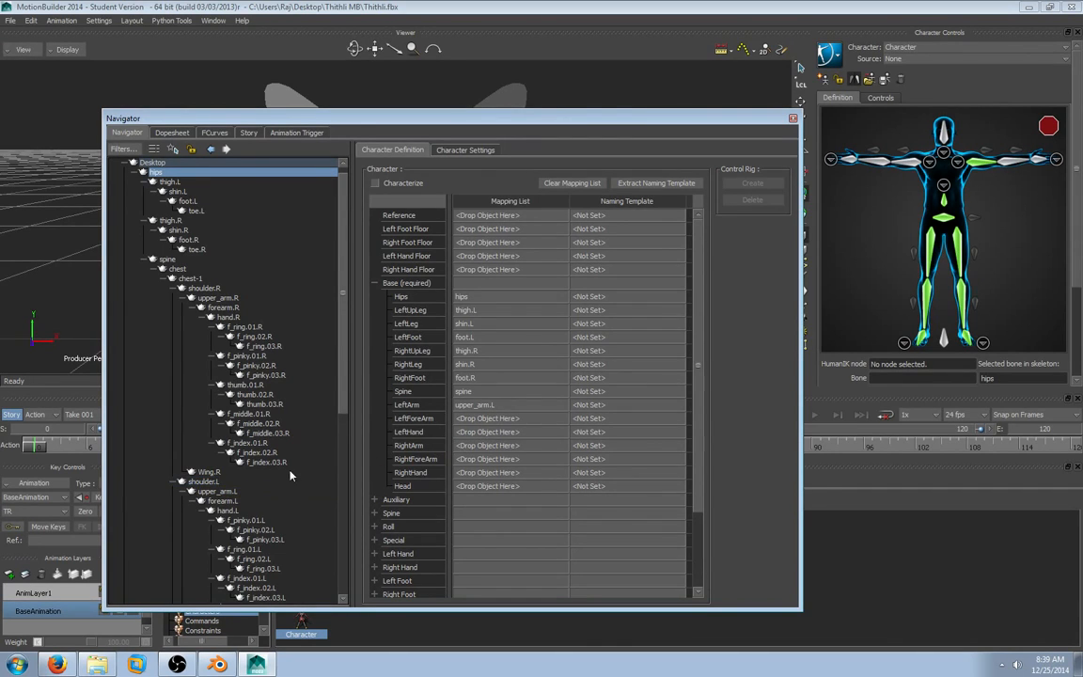
pyautogui.moveTo(236, 501); pyautogui.dragTo(475, 420)
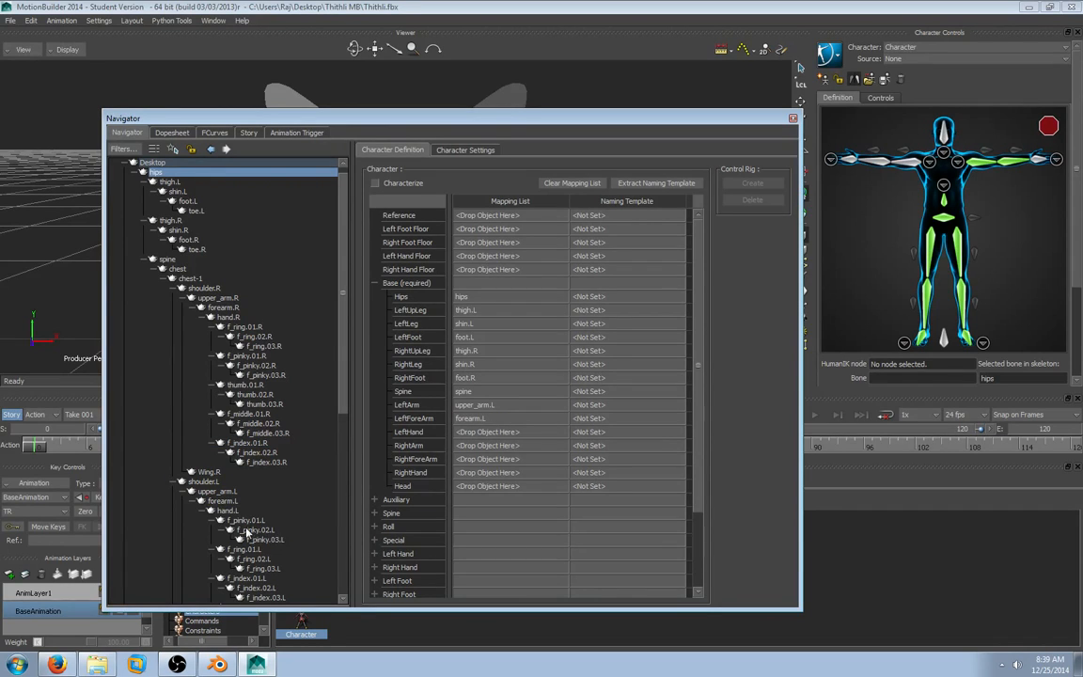
pyautogui.moveTo(229, 511); pyautogui.dragTo(485, 432)
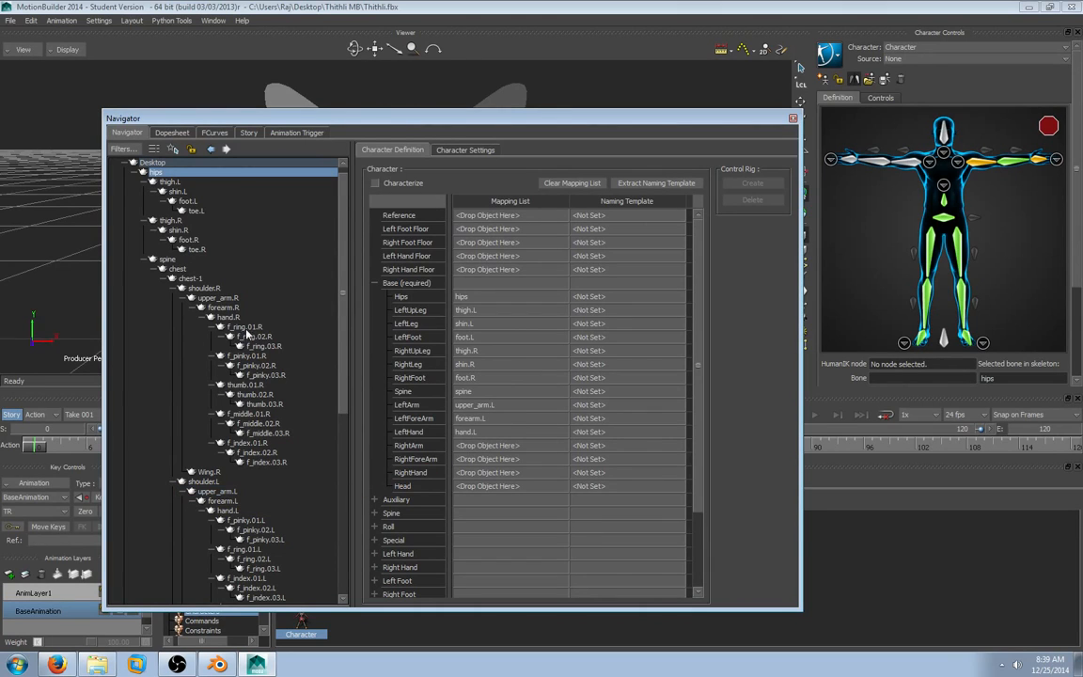
# Map upper_arm.R, forearm.R, hand.R and head to the RightArm, RightForeArm, RightHand and Head slots.
pyautogui.moveTo(213, 300); pyautogui.dragTo(480, 445)
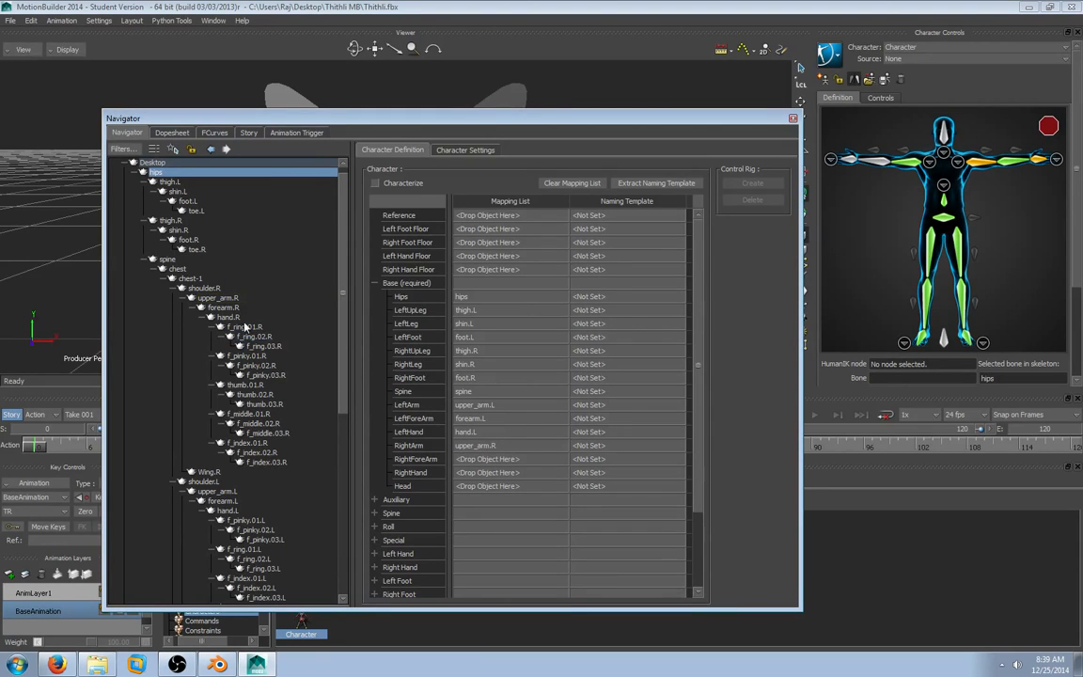
pyautogui.moveTo(228, 309); pyautogui.dragTo(481, 462)
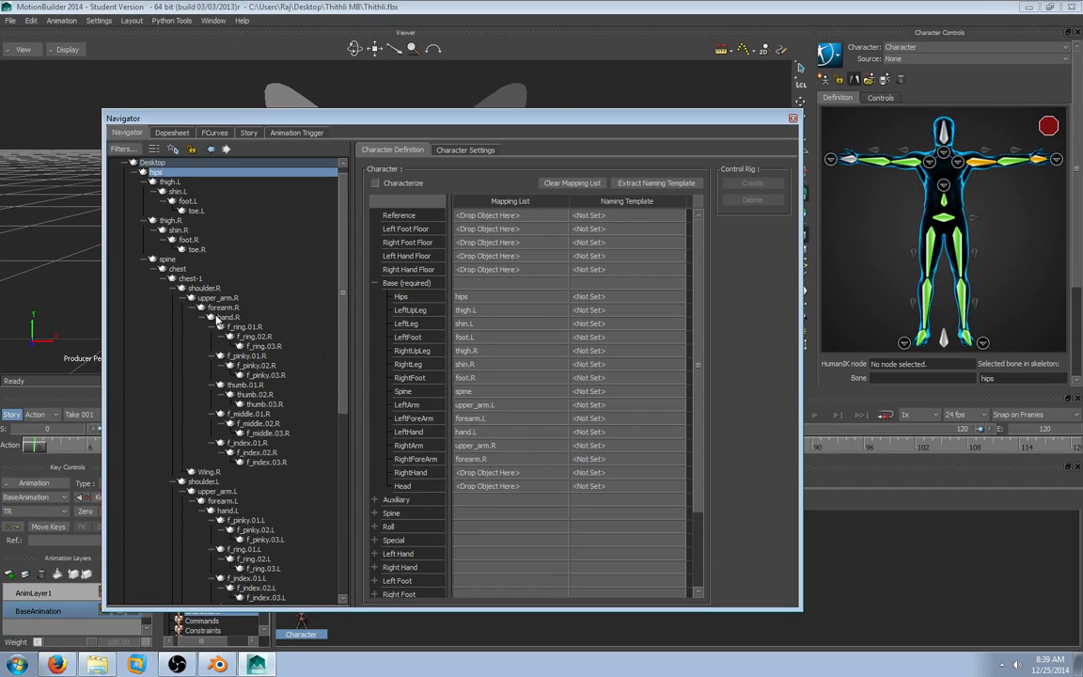
pyautogui.moveTo(218, 321); pyautogui.dragTo(499, 475)
pyautogui.scroll(-4, 240, 432)
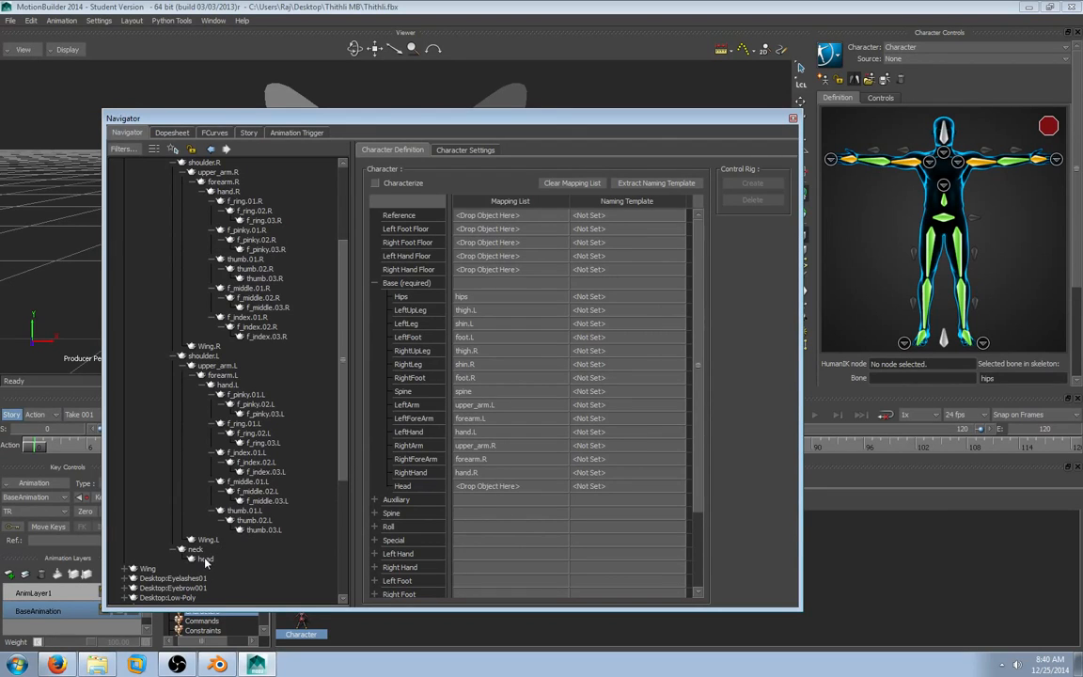
pyautogui.moveTo(205, 559); pyautogui.dragTo(465, 484)
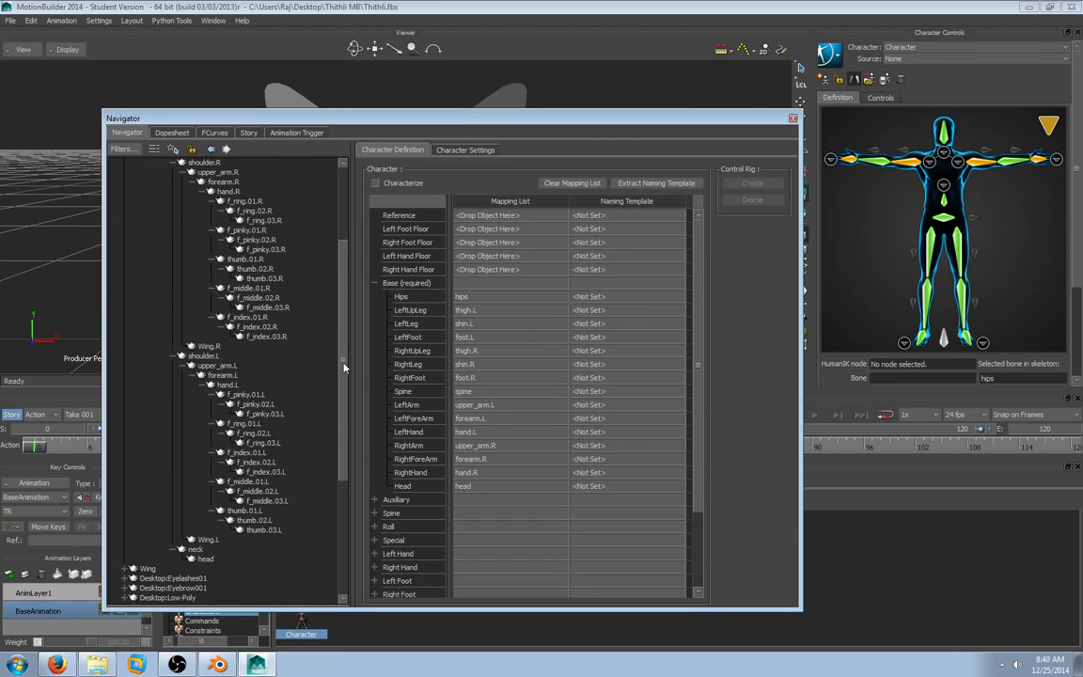
# Collapse the Base group, expand Auxiliary, and map toe.L and toe.R to LeftToeBase and RightToeBase.
pyautogui.scroll(5, 306, 301)
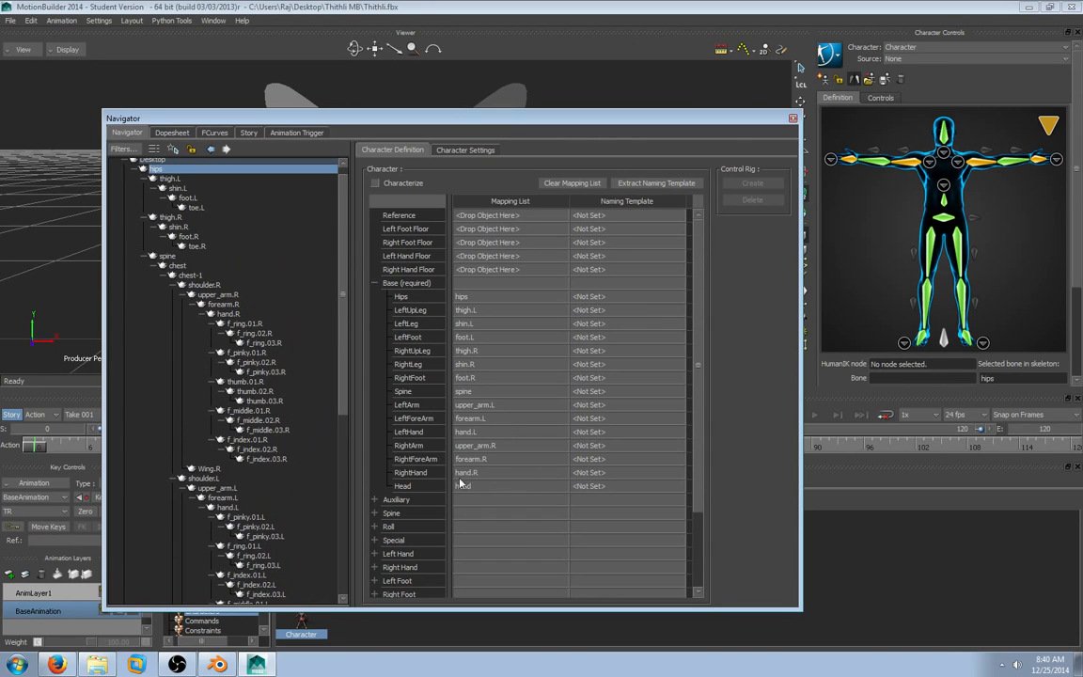
pyautogui.click(374, 283)
pyautogui.click(374, 296)
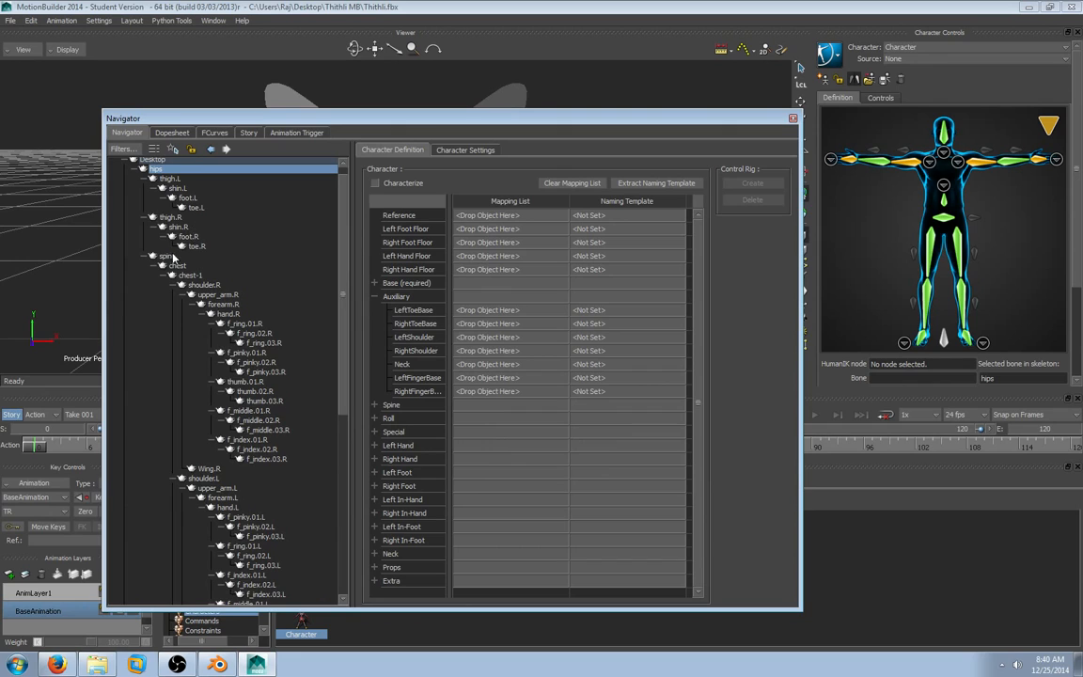
pyautogui.scroll(1, 156, 235)
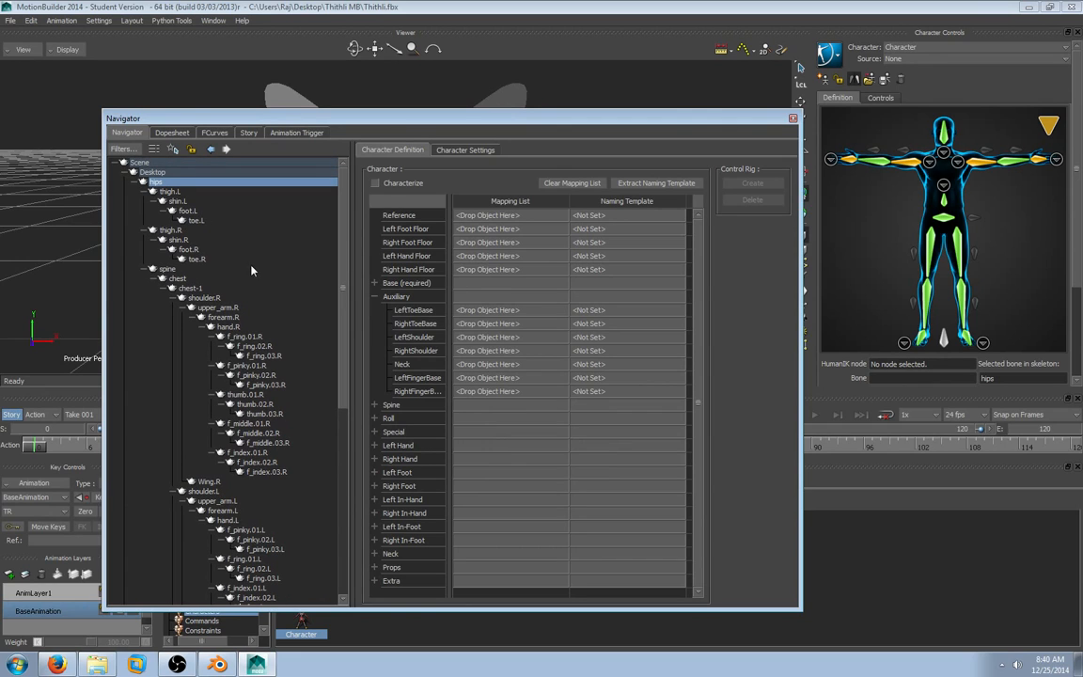
pyautogui.moveTo(194, 221); pyautogui.dragTo(491, 311)
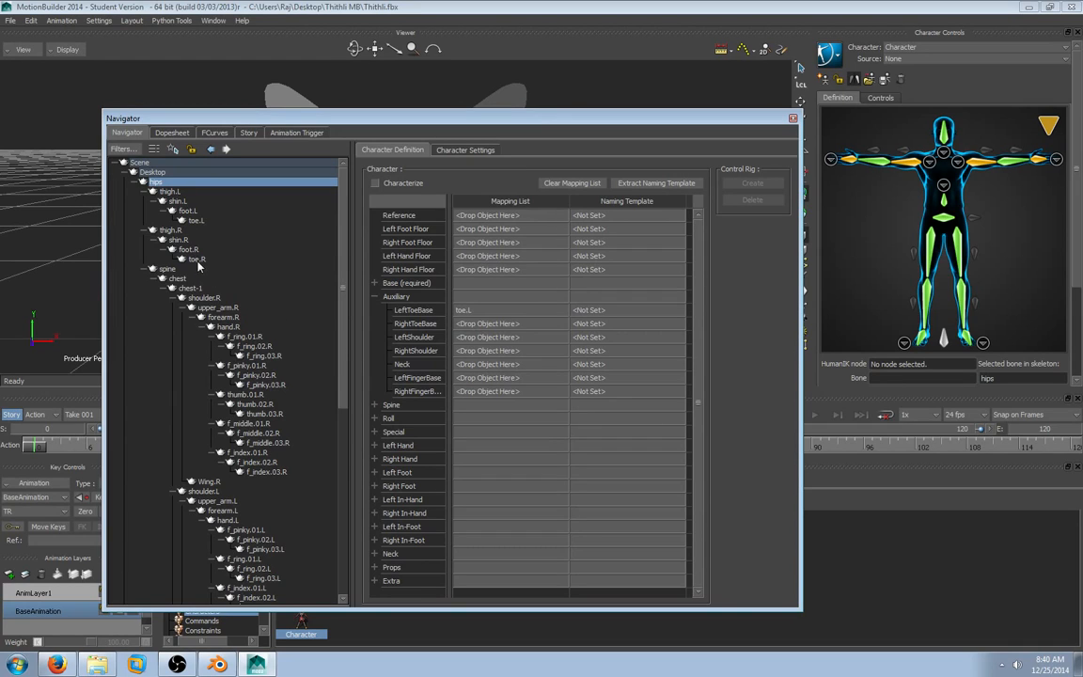
pyautogui.moveTo(196, 260); pyautogui.dragTo(480, 325)
# Map shoulder.L, shoulder.R and neck to the Auxiliary group's LeftShoulder, RightShoulder and Neck slots.
pyautogui.moveTo(186, 492); pyautogui.dragTo(476, 339)
pyautogui.moveTo(215, 301); pyautogui.dragTo(476, 355)
pyautogui.scroll(-4, 246, 518)
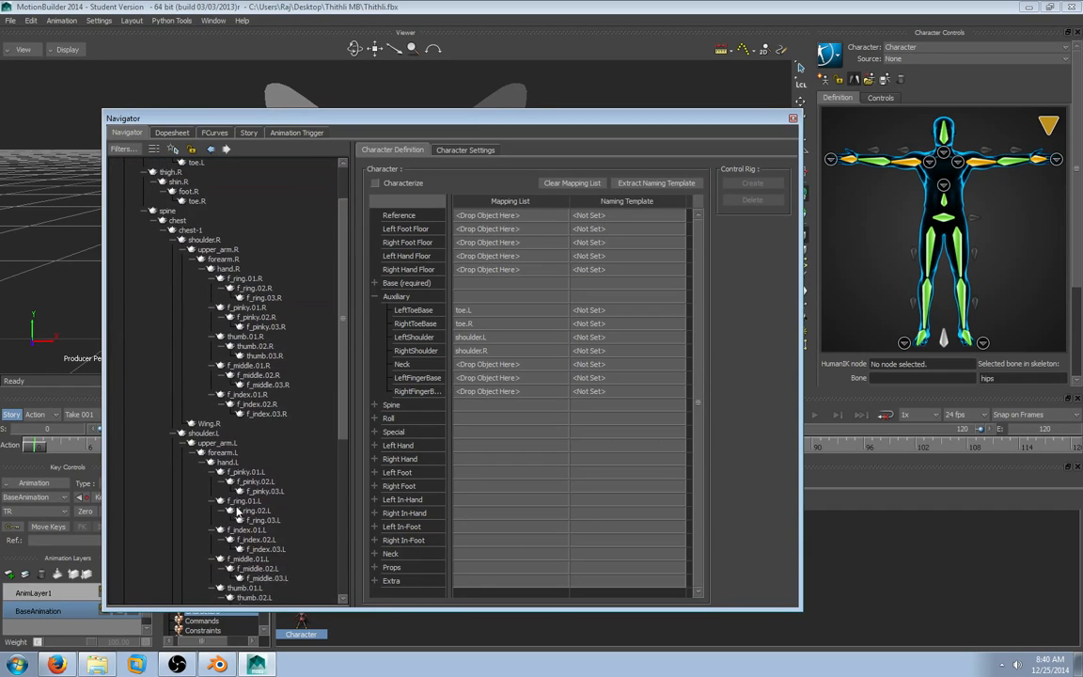
pyautogui.scroll(-2, 242, 518)
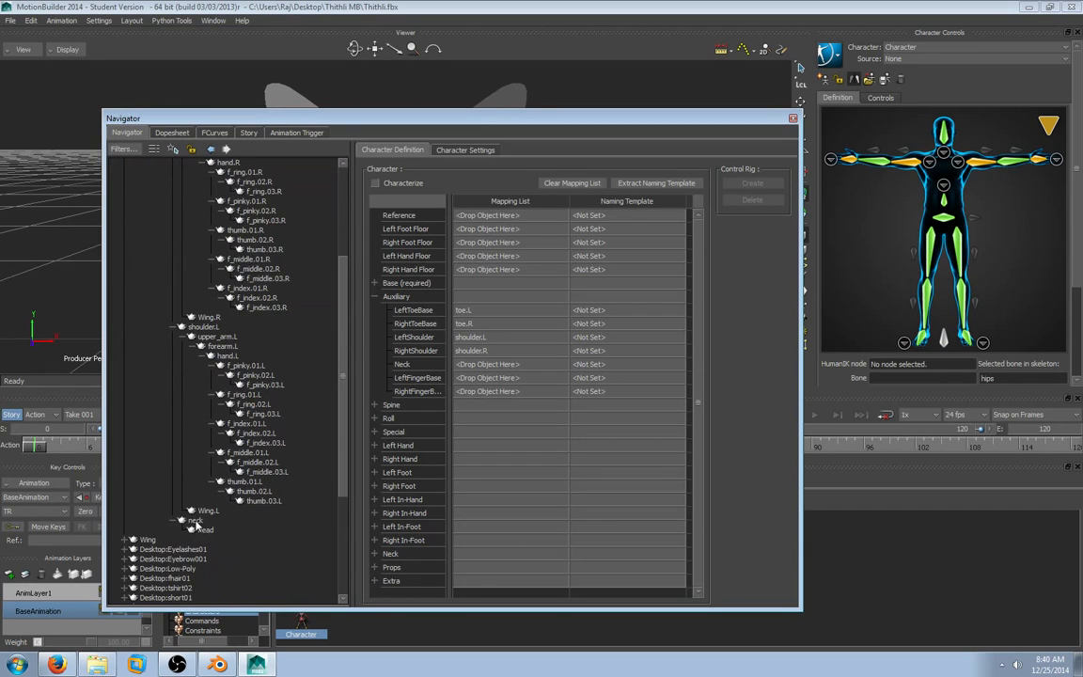
pyautogui.moveTo(194, 520); pyautogui.dragTo(489, 365)
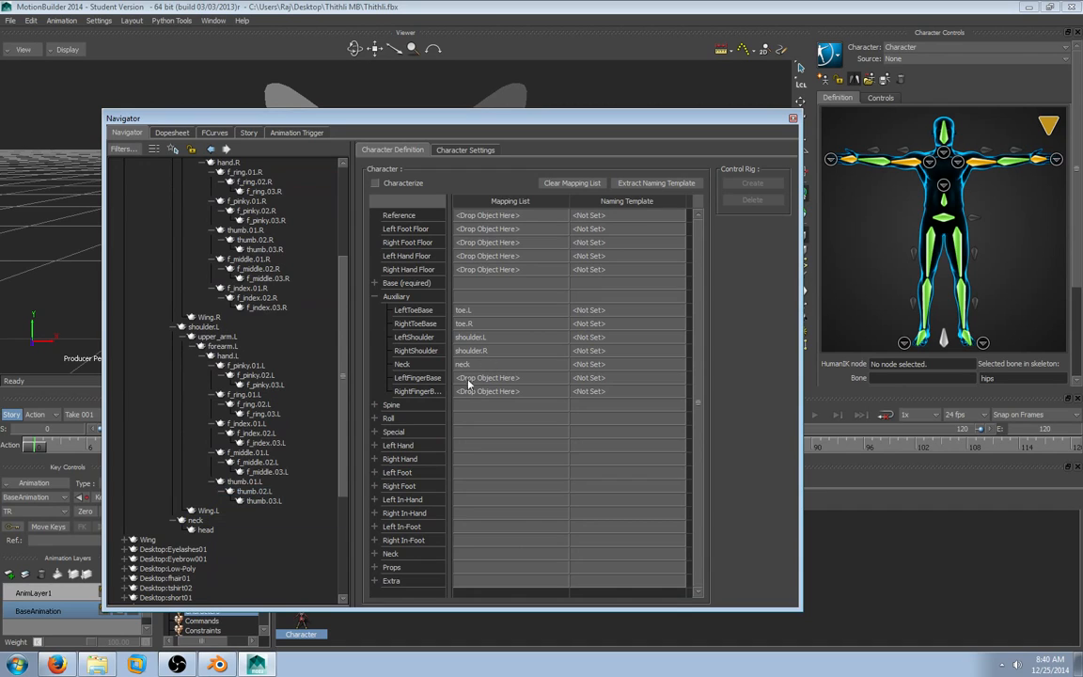
# Map the chest bone to the Spine1 slot of the Spine group, with the Auxiliary and Spine groups left collapsed.
pyautogui.click(375, 298)
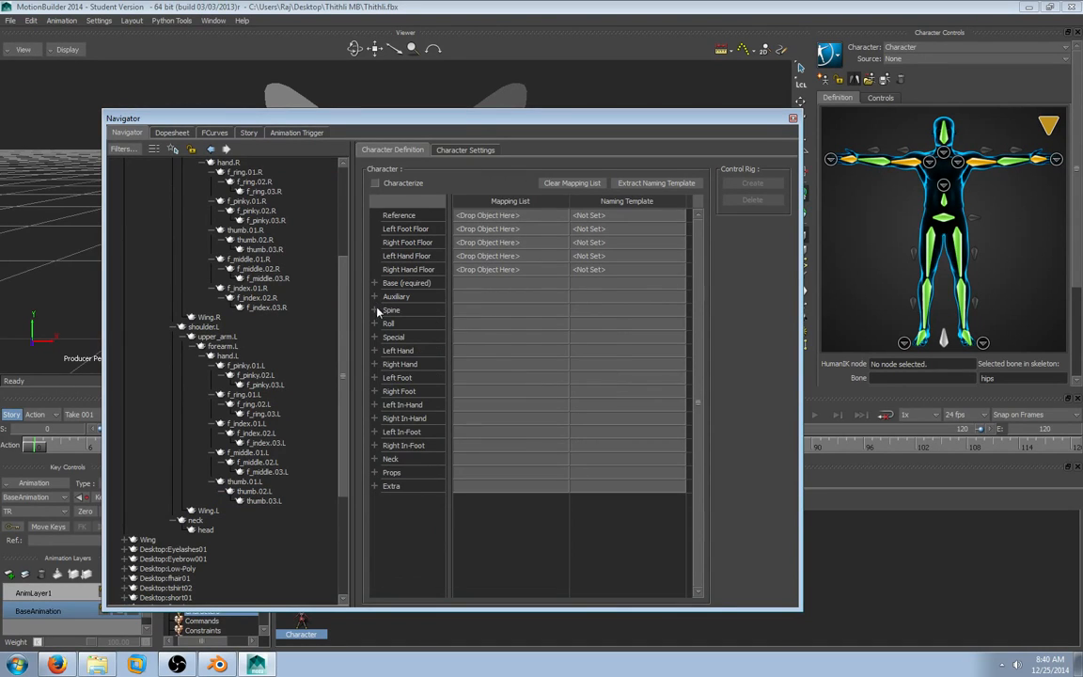
pyautogui.click(375, 311)
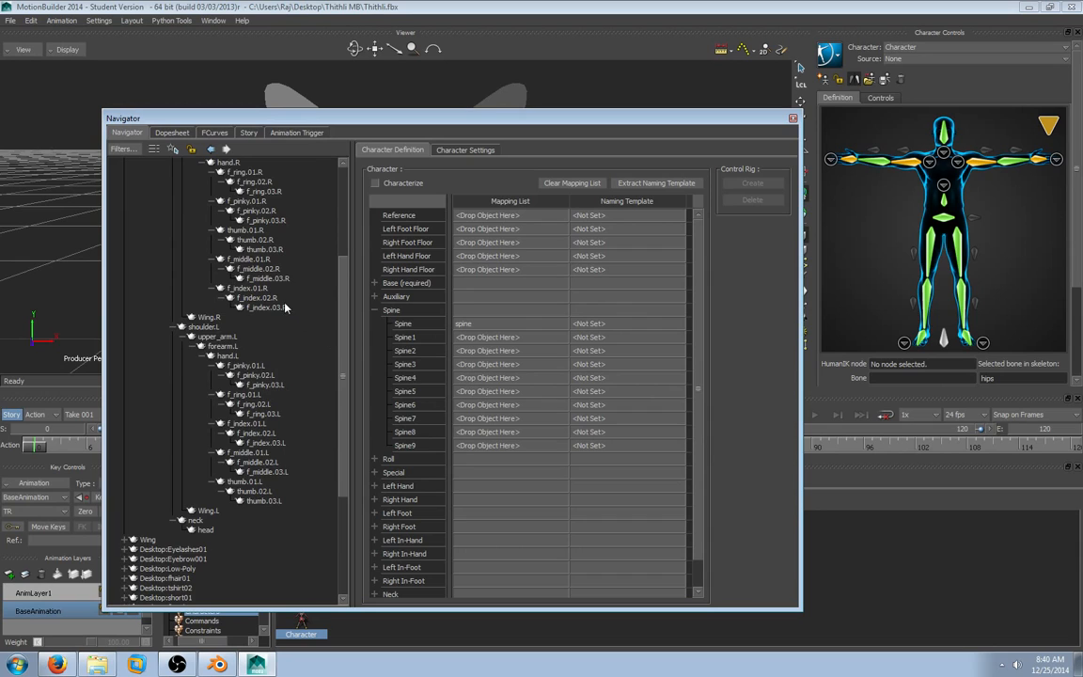
pyautogui.scroll(4, 216, 300)
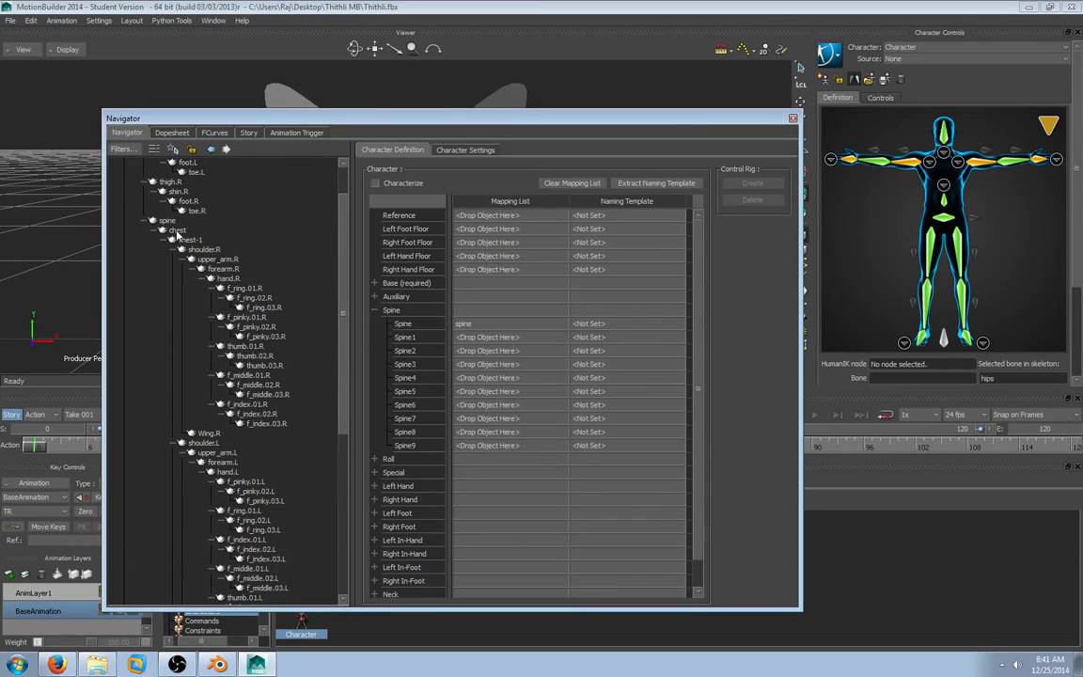
pyautogui.moveTo(177, 231); pyautogui.dragTo(472, 338)
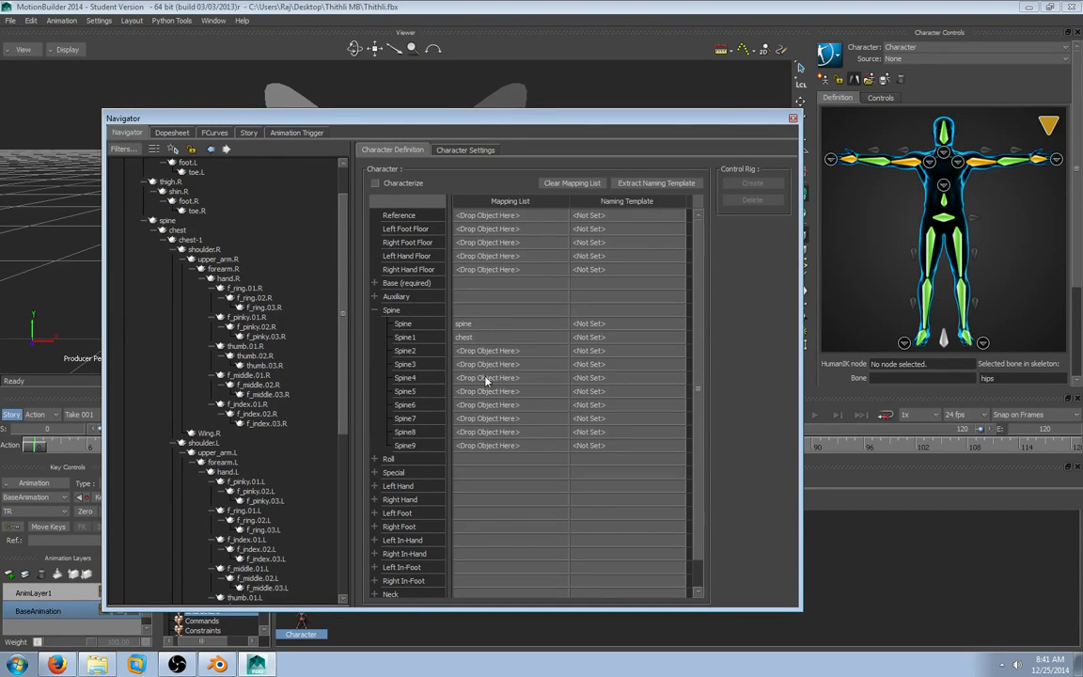
pyautogui.click(374, 310)
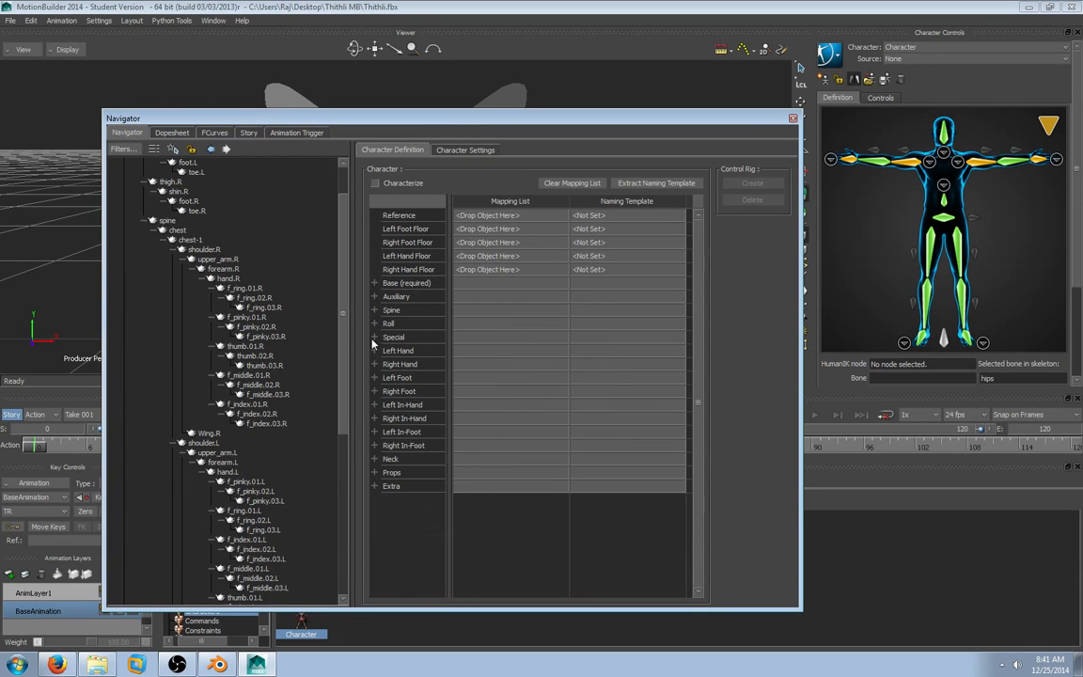
# Expand Left Hand, widen the slot name column, and map thumb.01.L, thumb.02.L and thumb.03.L to LeftHandThumb1, LeftHandThumb2 and LeftHandThumb3.
pyautogui.click(374, 351)
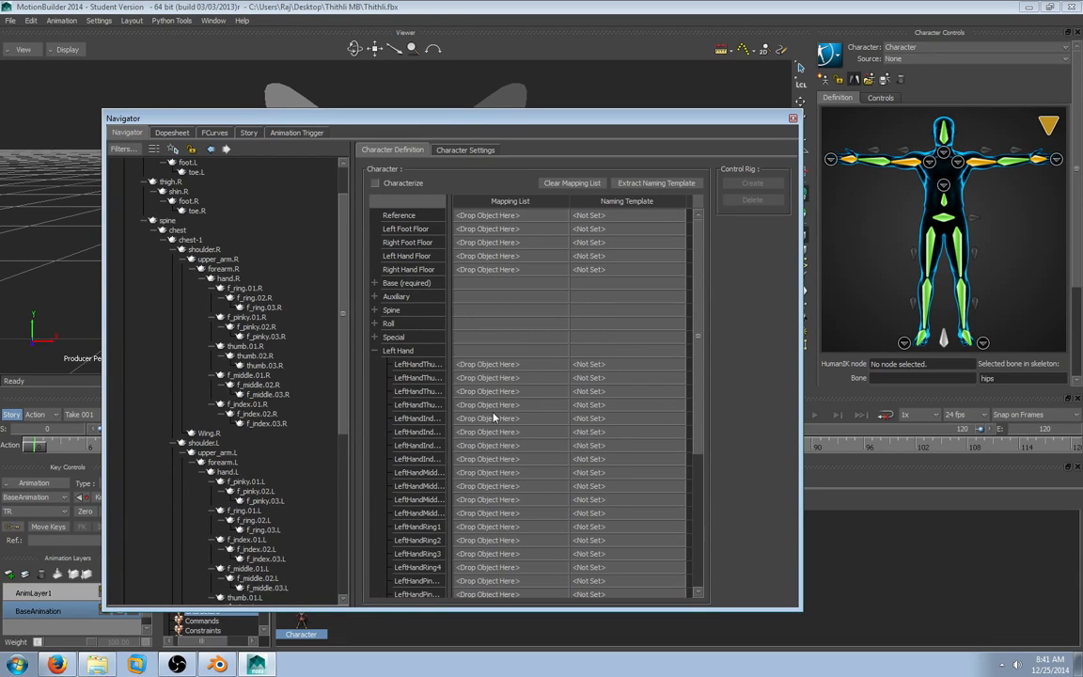
pyautogui.moveTo(450, 364); pyautogui.dragTo(496, 363)
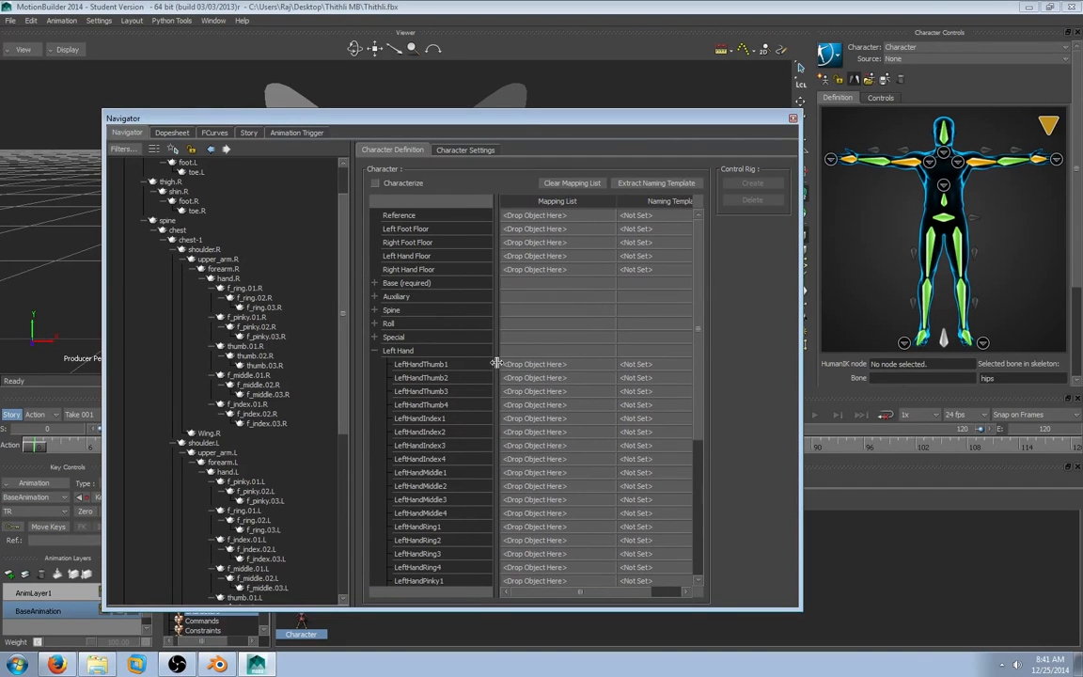
pyautogui.scroll(-2, 250, 424)
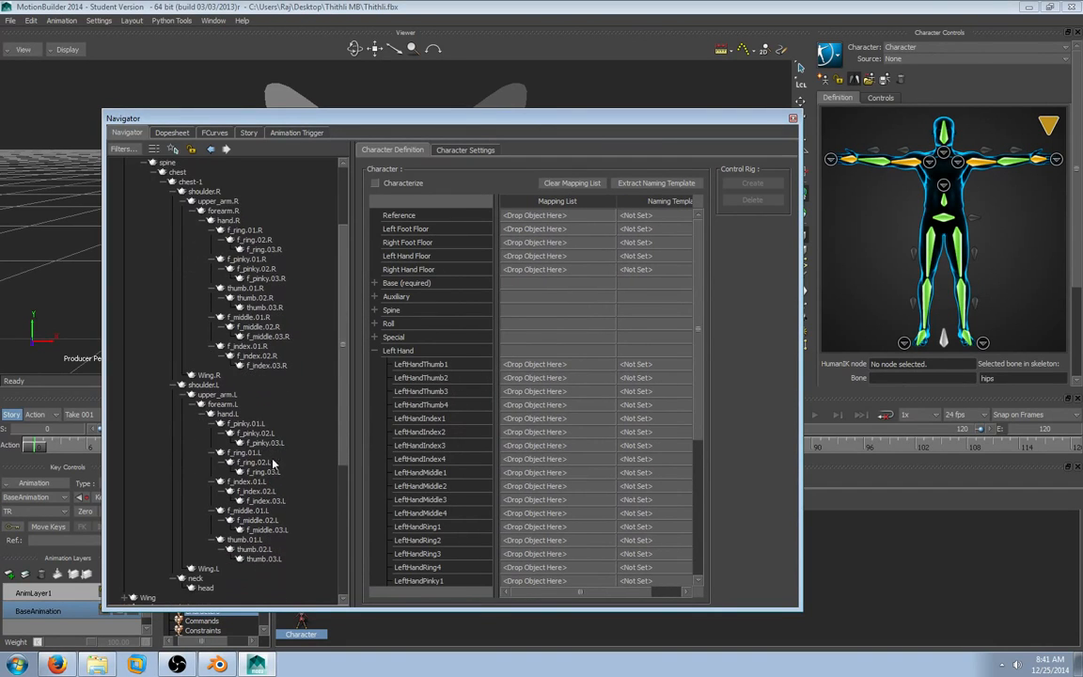
pyautogui.moveTo(252, 494); pyautogui.dragTo(536, 364)
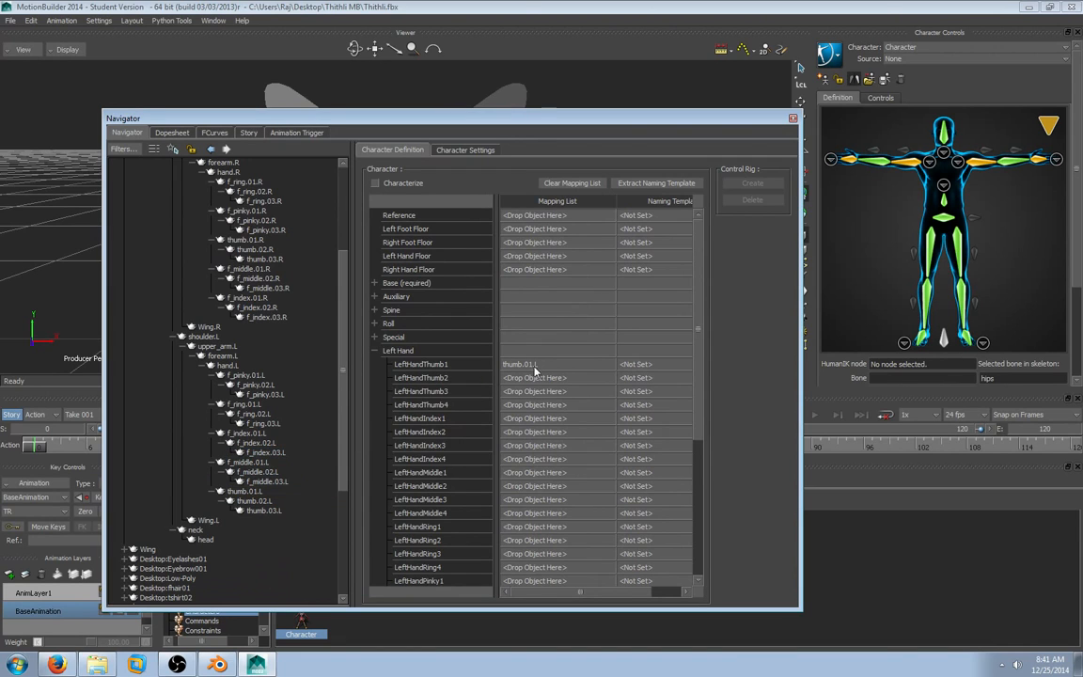
pyautogui.moveTo(259, 503); pyautogui.dragTo(527, 378)
pyautogui.moveTo(267, 510); pyautogui.dragTo(533, 392)
# Map f_index.01.L, f_index.02.L and f_index.03.L to LeftHandIndex1, LeftHandIndex2 and LeftHandIndex3, switching the character diagram to its hand view.
pyautogui.moveTo(249, 436); pyautogui.dragTo(527, 424)
pyautogui.moveTo(1051, 132)
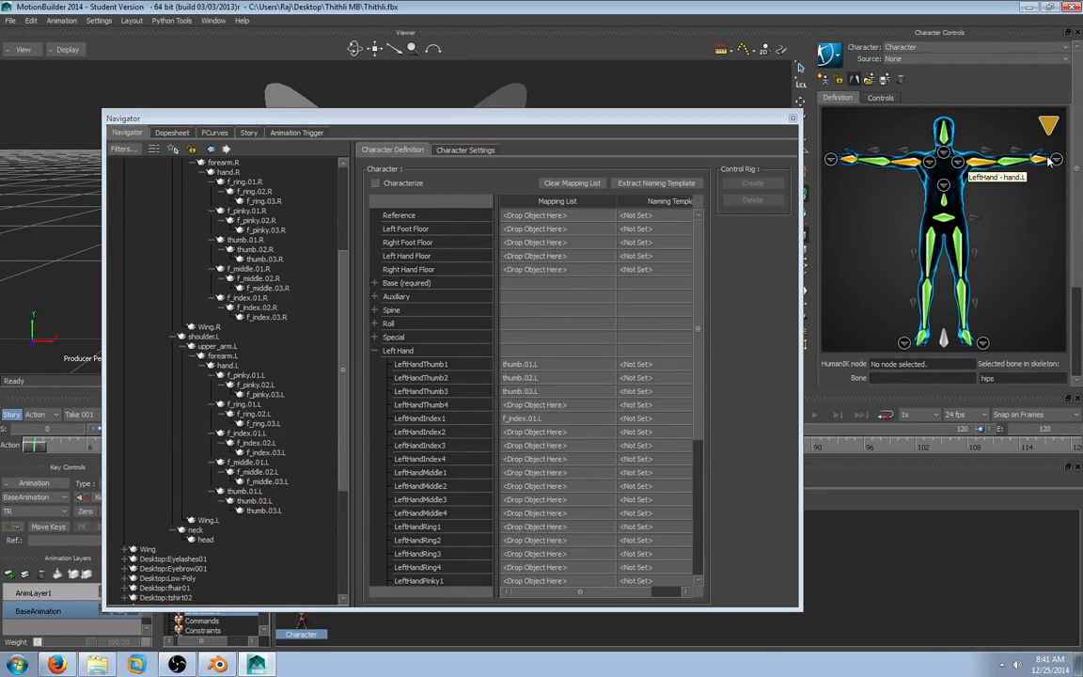
pyautogui.click(1057, 161)
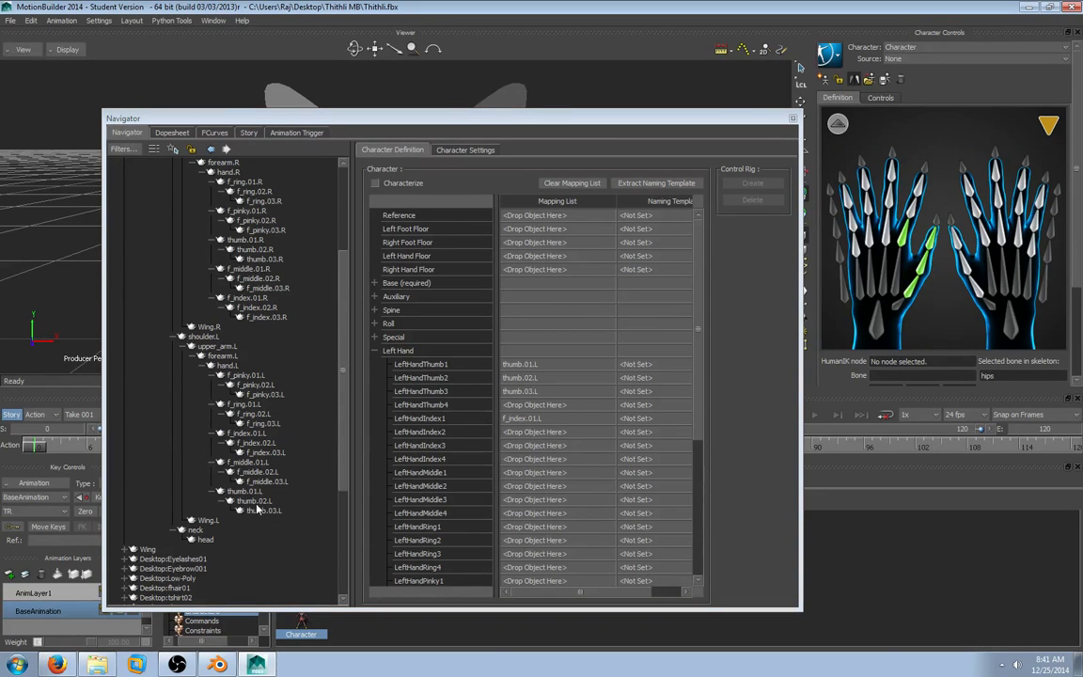
pyautogui.moveTo(257, 450); pyautogui.dragTo(539, 435)
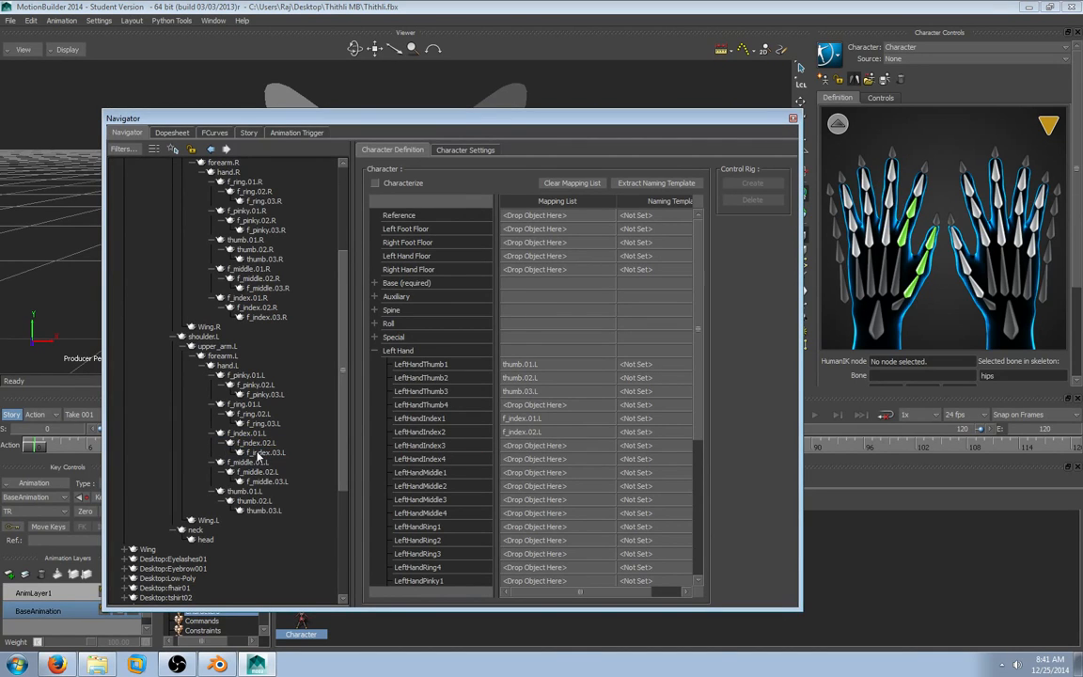
pyautogui.moveTo(261, 452); pyautogui.dragTo(523, 448)
# Map f_middle.01.L, f_middle.02.L and f_middle.03.L to the LeftHandMiddle1, LeftHandMiddle2 and LeftHandMiddle3 slots.
pyautogui.moveTo(260, 468); pyautogui.dragTo(516, 474)
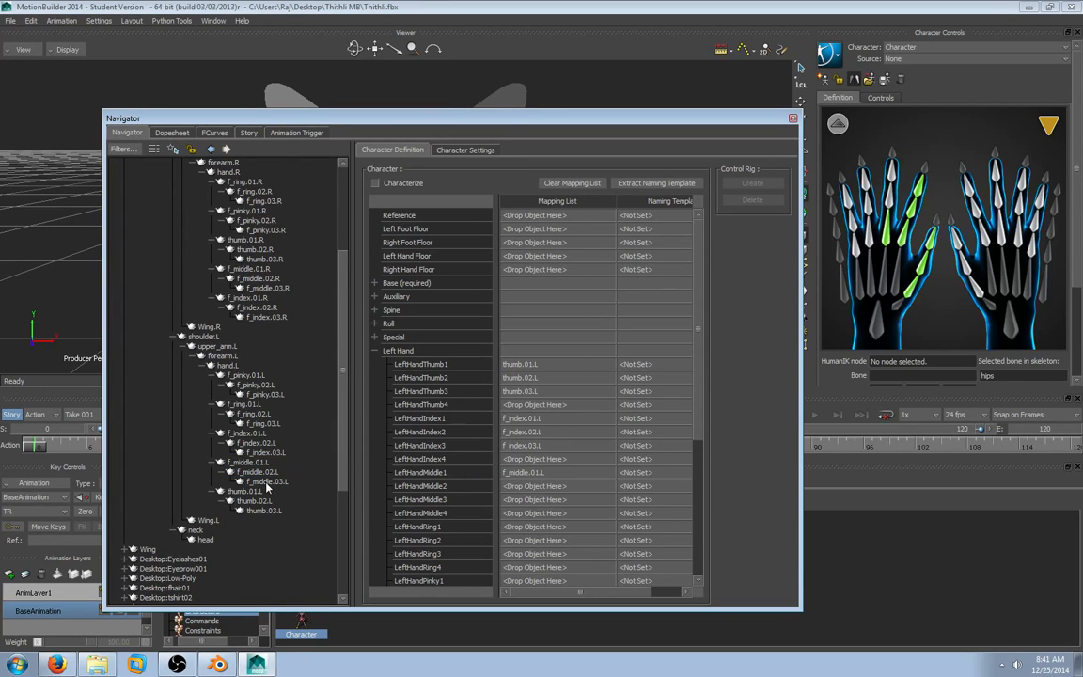
pyautogui.moveTo(260, 471); pyautogui.dragTo(513, 489)
pyautogui.moveTo(271, 482); pyautogui.dragTo(526, 505)
# Map f_ring.01.L, f_ring.02.L and f_ring.03.L to the LeftHandRing1, LeftHandRing2 and LeftHandRing3 slots.
pyautogui.scroll(-3, 459, 470)
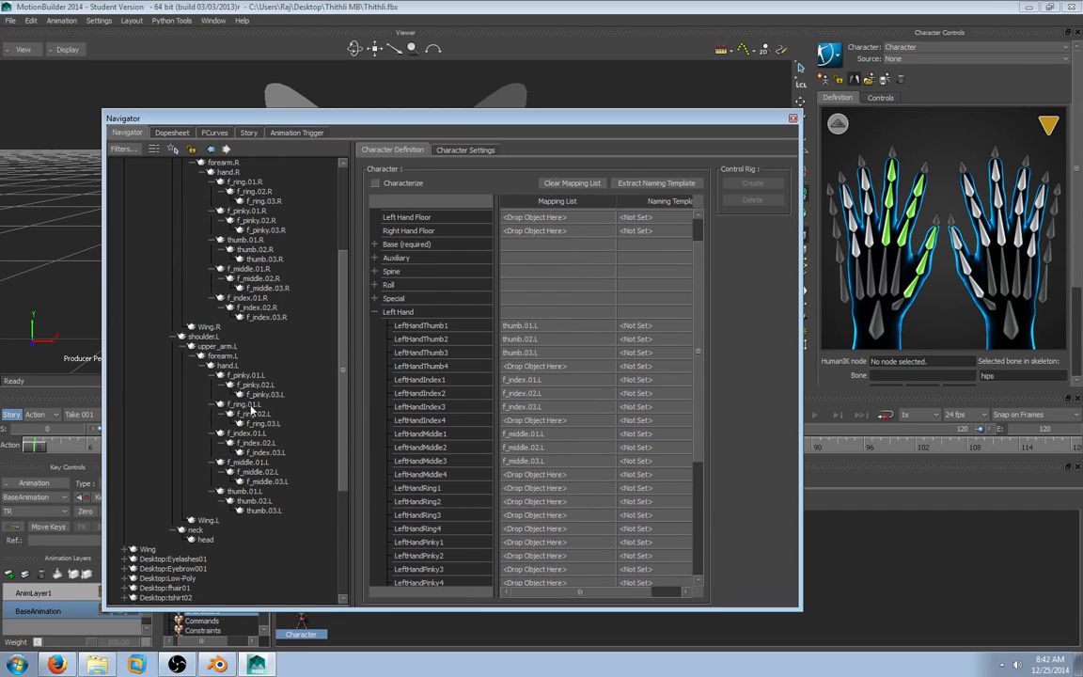
pyautogui.moveTo(264, 423); pyautogui.dragTo(515, 489)
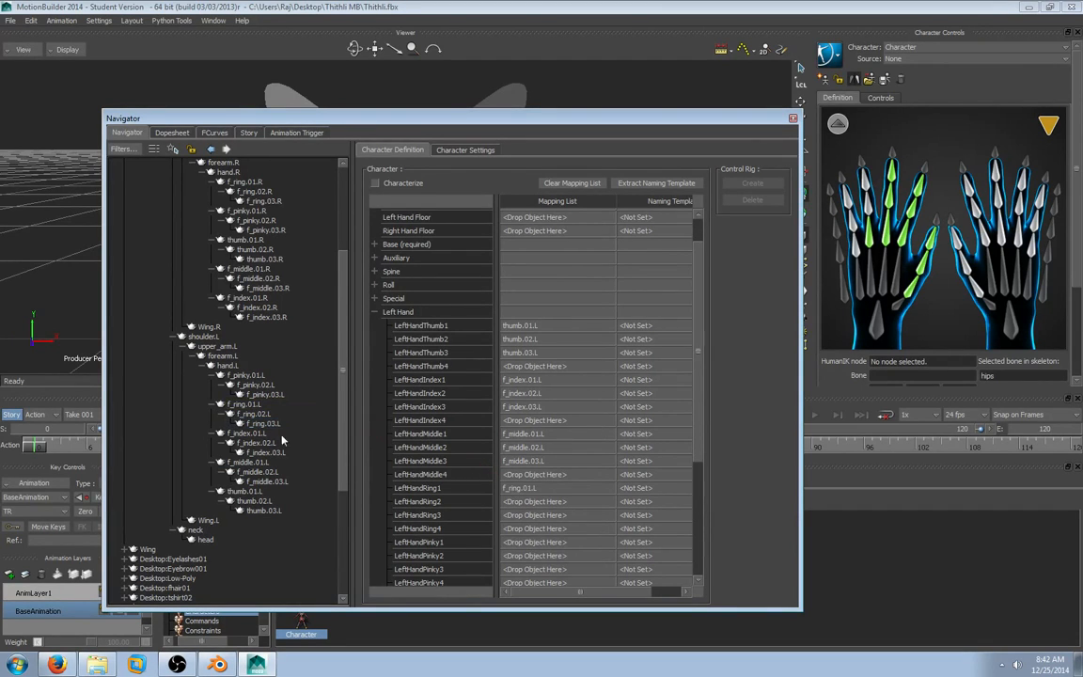
pyautogui.moveTo(264, 416); pyautogui.dragTo(538, 503)
pyautogui.moveTo(273, 428); pyautogui.dragTo(508, 517)
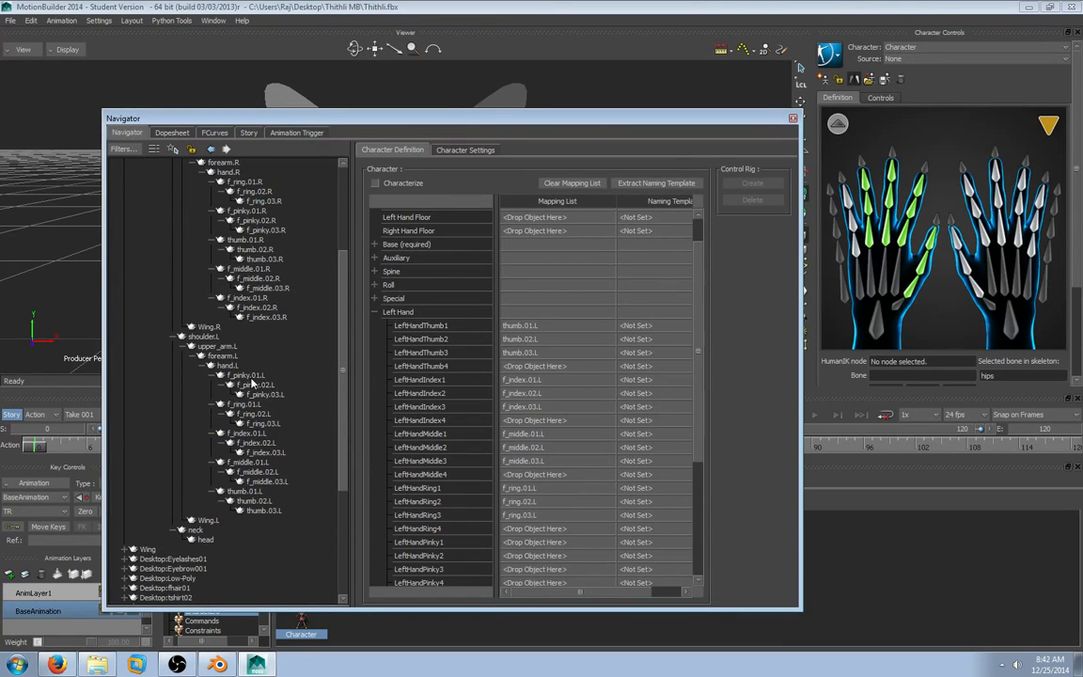
# Map f_pinky.01.L, f_pinky.02.L and f_pinky.03.L to LeftHandPinky1, LeftHandPinky2 and LeftHandPinky3, and collapse the Left Hand group.
pyautogui.moveTo(242, 404); pyautogui.dragTo(538, 545)
pyautogui.moveTo(249, 388); pyautogui.dragTo(536, 556)
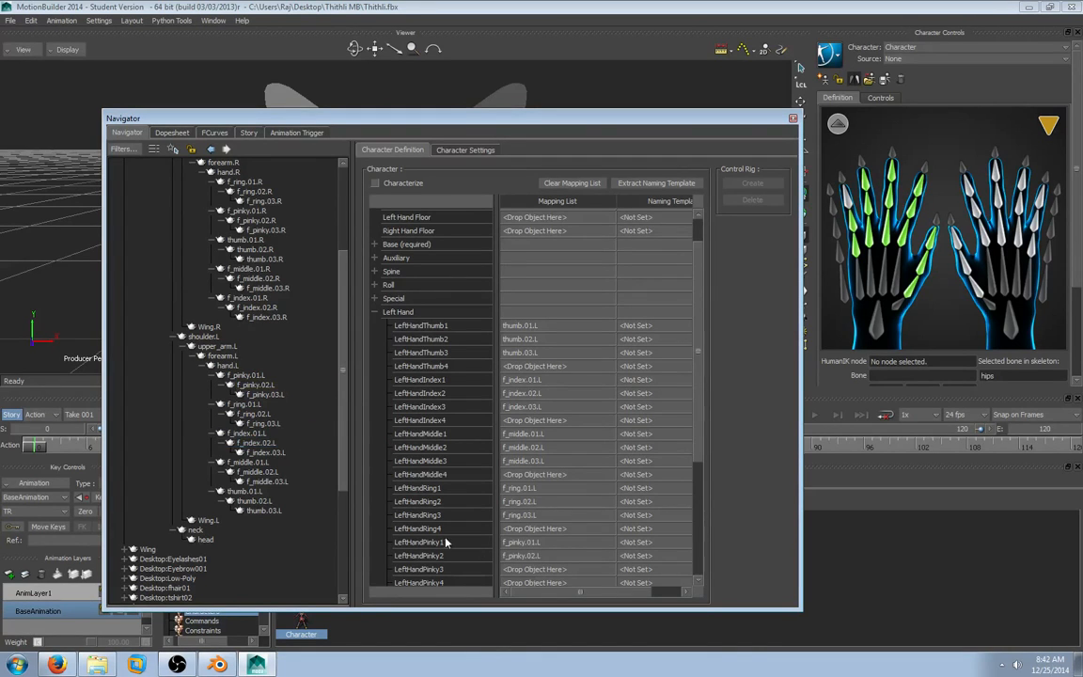
pyautogui.moveTo(267, 397); pyautogui.dragTo(539, 571)
pyautogui.scroll(-3, 616, 459)
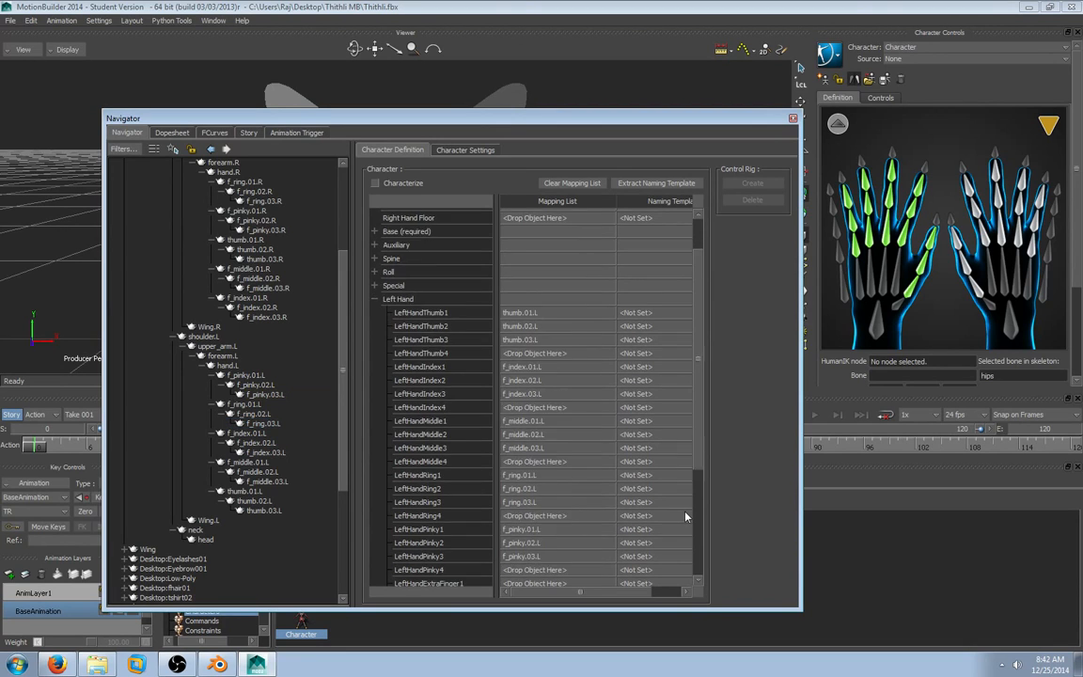
pyautogui.scroll(1, 419, 343)
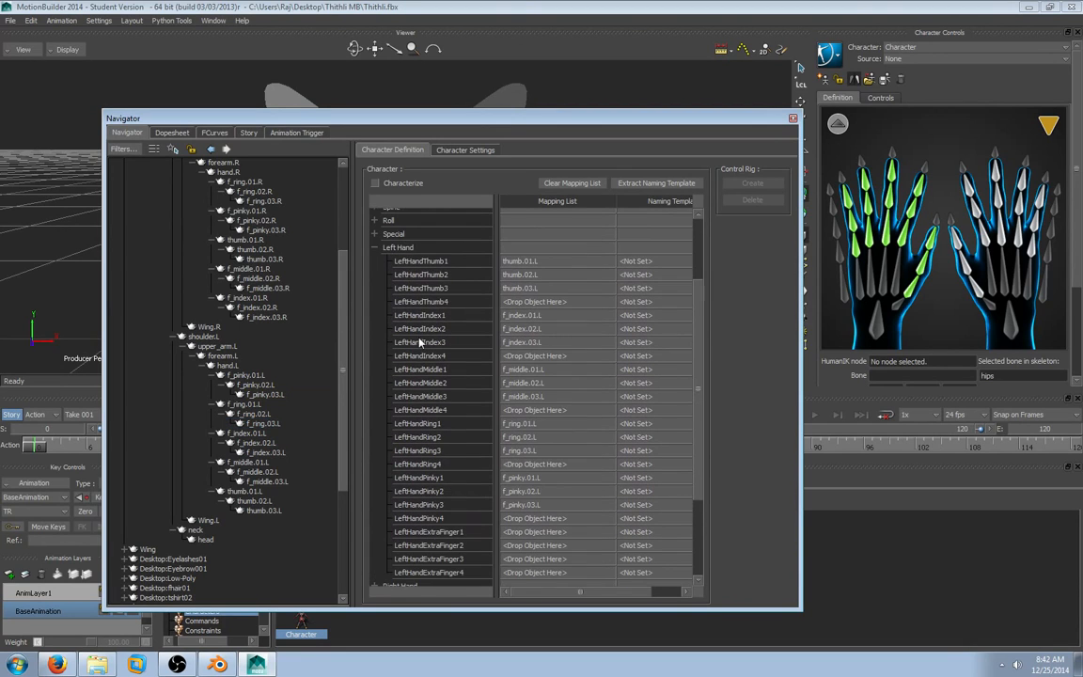
pyautogui.click(374, 248)
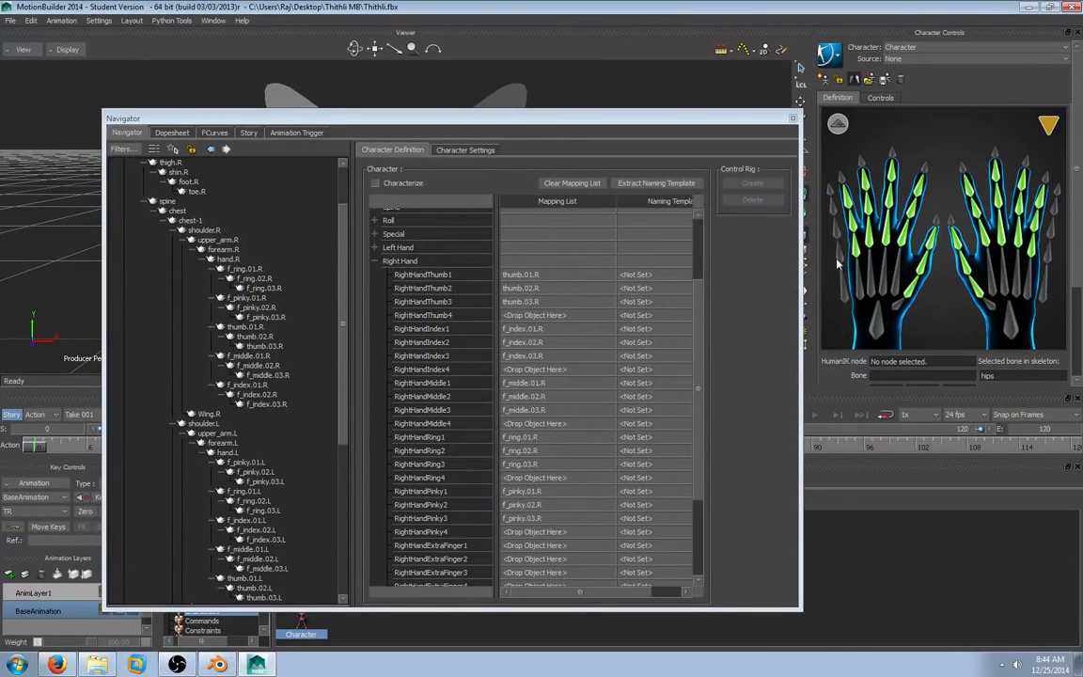
# Return the character diagram to the full body, characterize the model as a biped, and extract the naming template from the mapping.
pyautogui.click(839, 129)
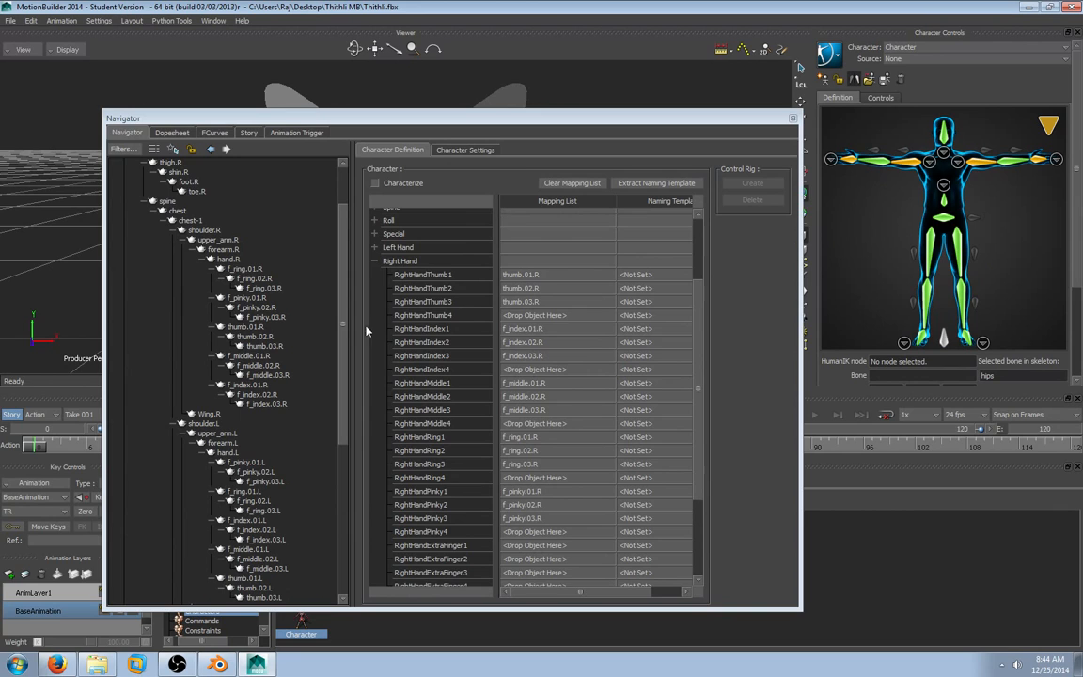
pyautogui.click(375, 184)
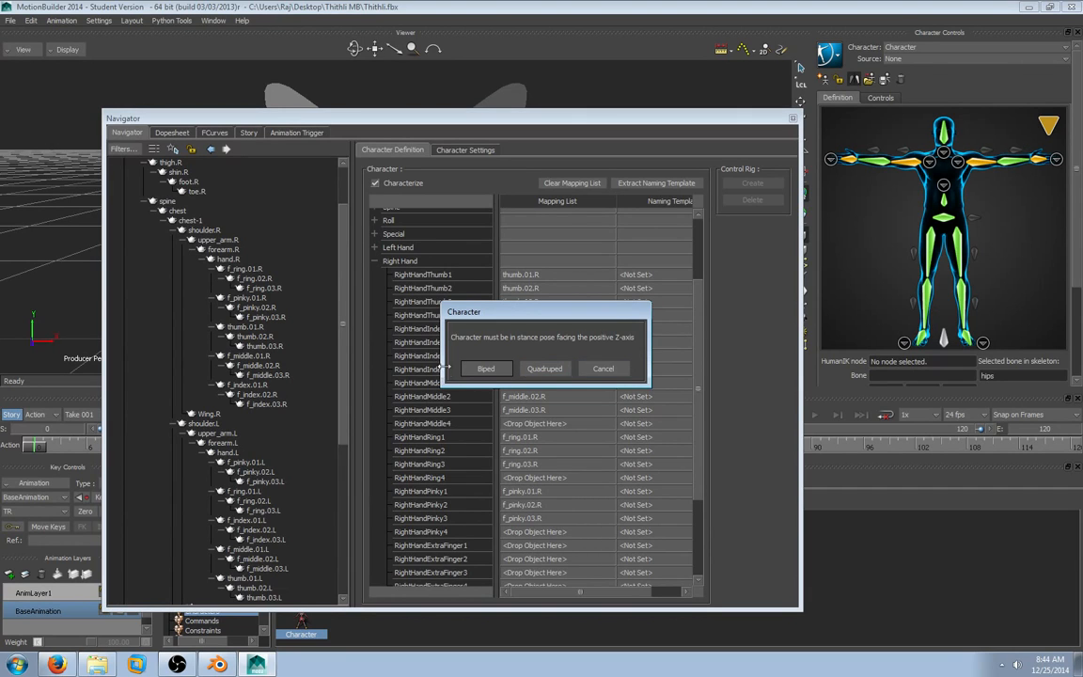
pyautogui.click(485, 368)
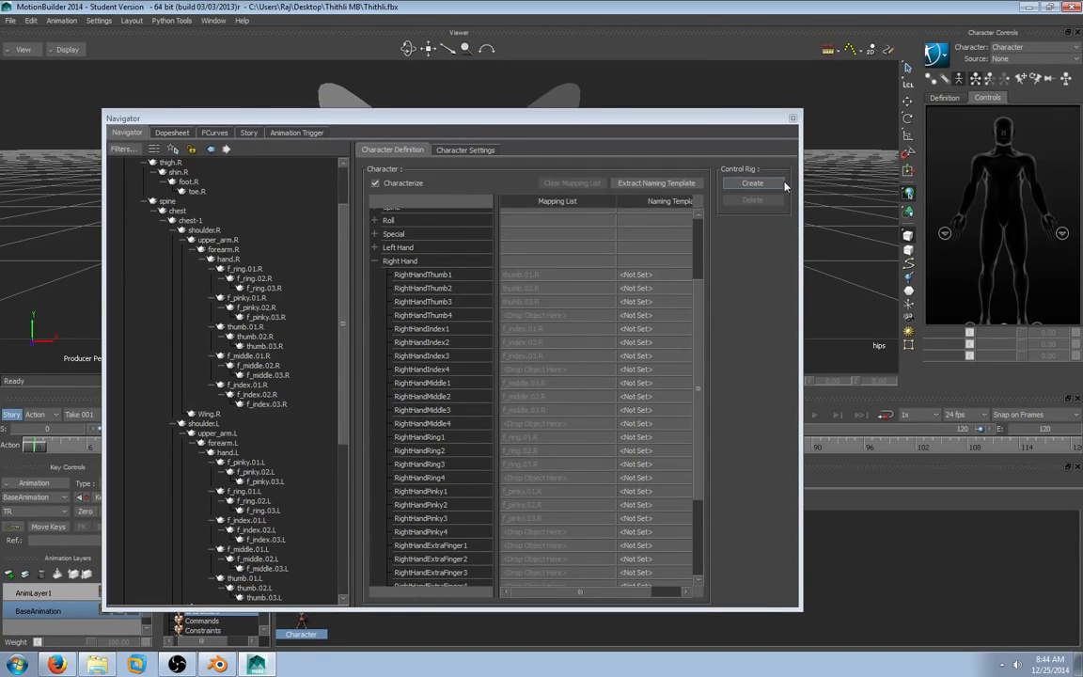
pyautogui.click(662, 186)
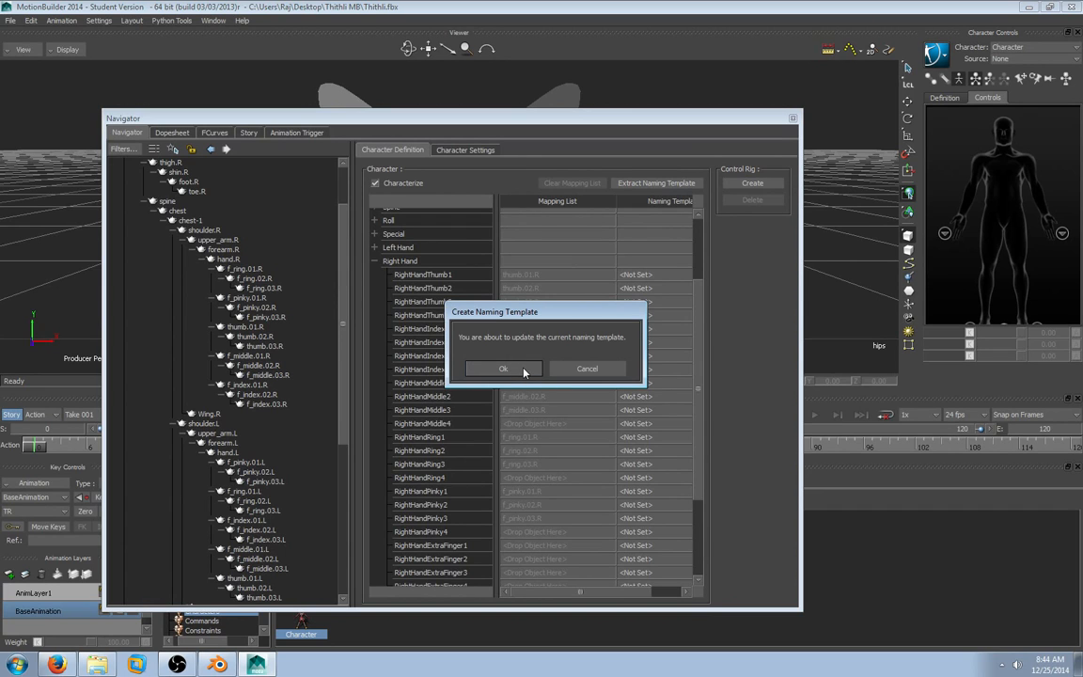
pyautogui.click(524, 370)
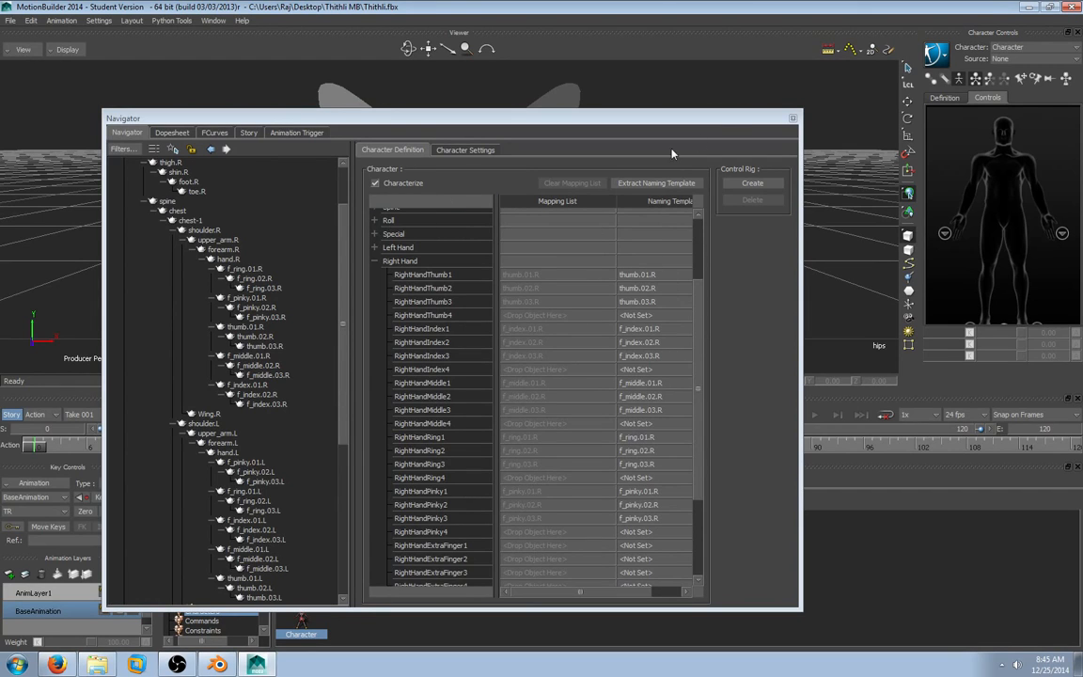
# Create an FK/IK control rig for the character and close the Navigator window.
pyautogui.click(751, 185)
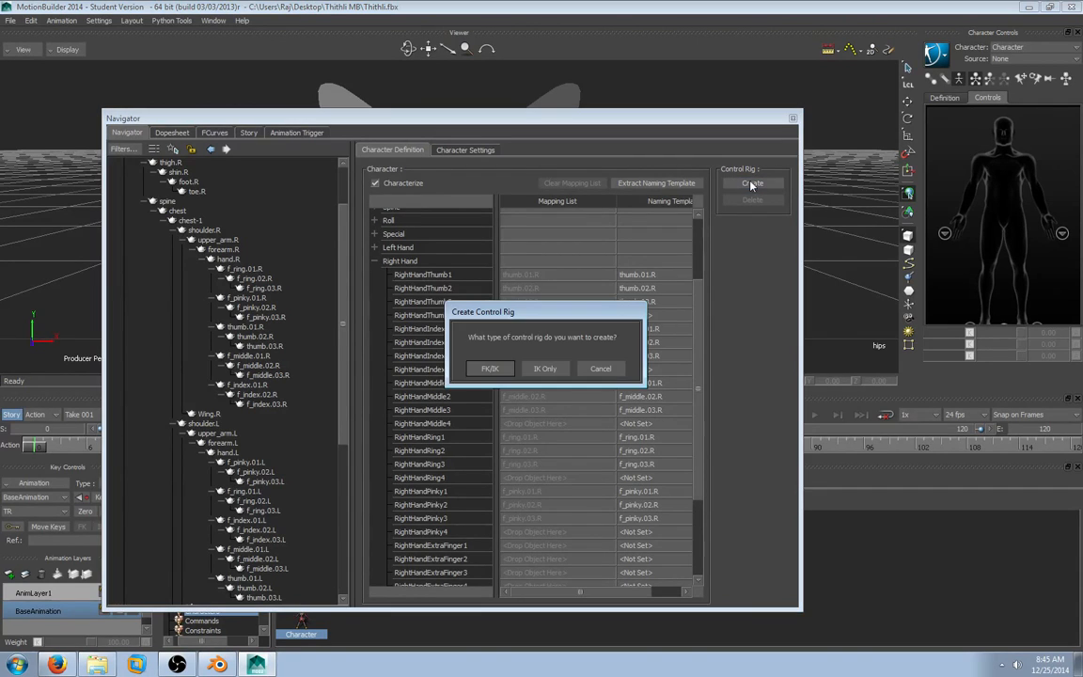
pyautogui.click(487, 370)
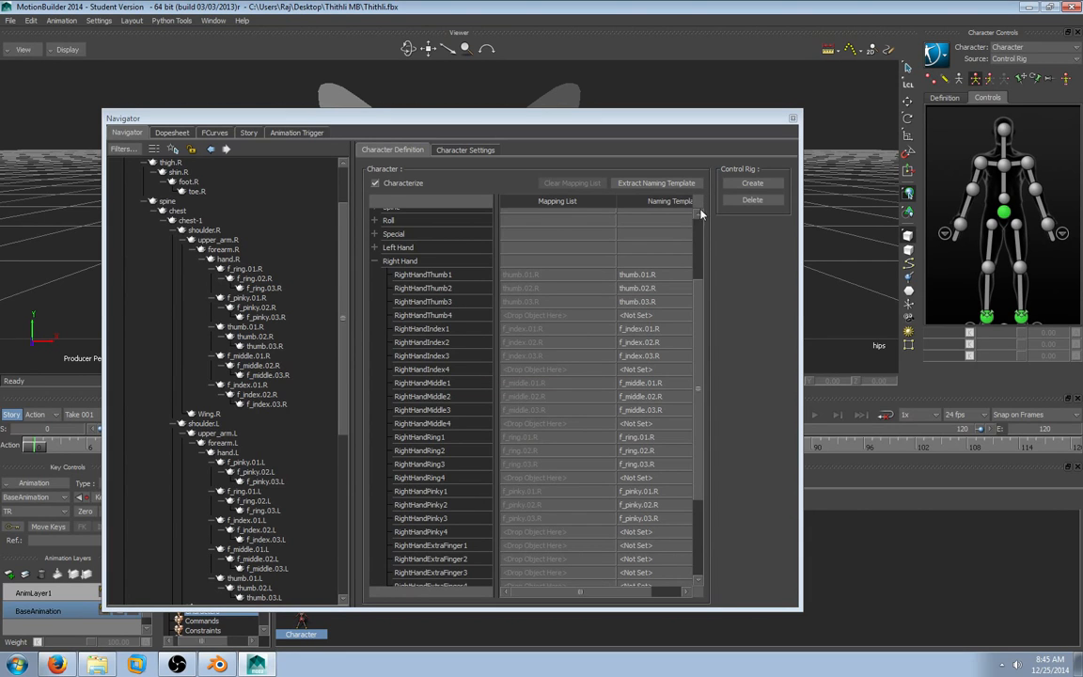
pyautogui.click(793, 117)
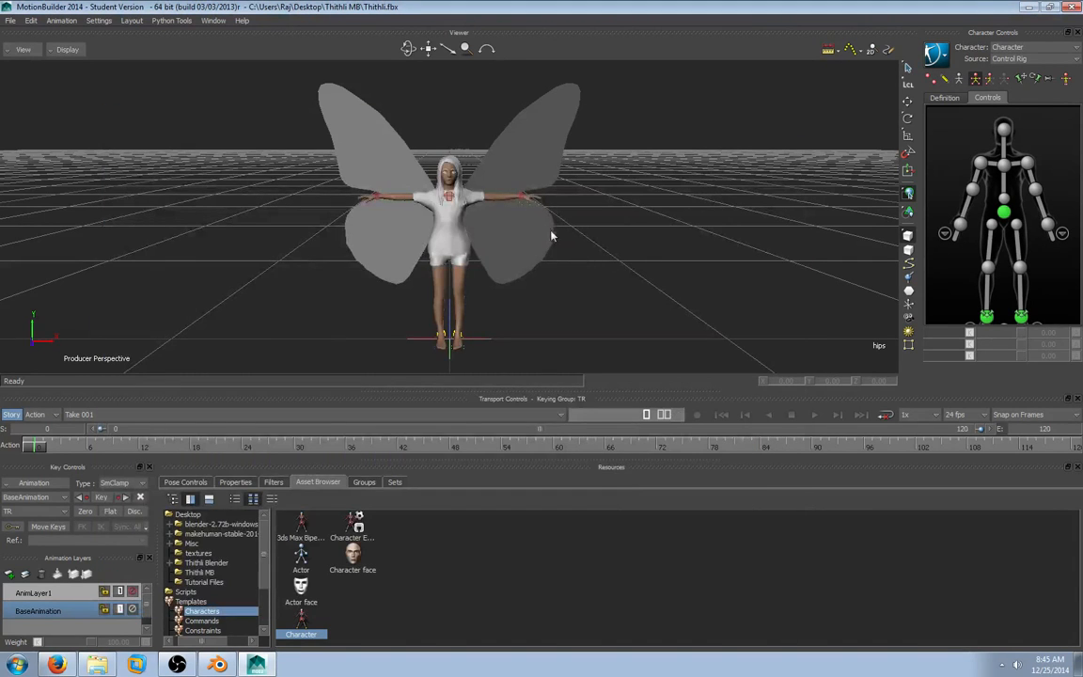
# Test the rig by moving the left wrist effector inward to about 4.12 on X, and undo the move.
pyautogui.scroll(-5, 539, 217)
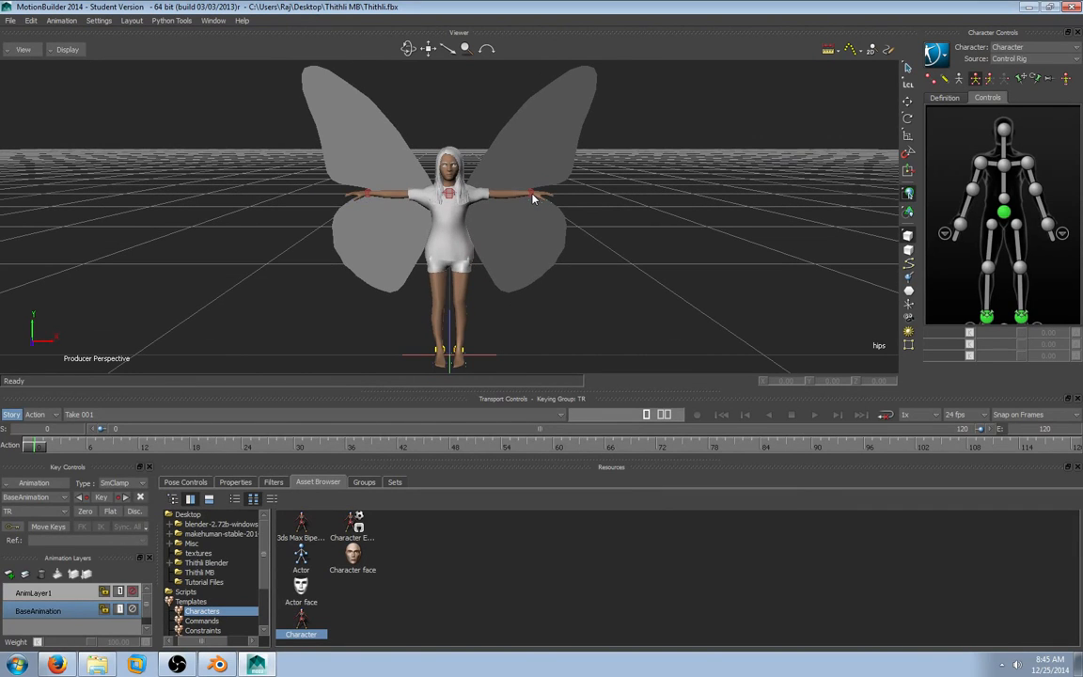
pyautogui.rightClick(531, 195)
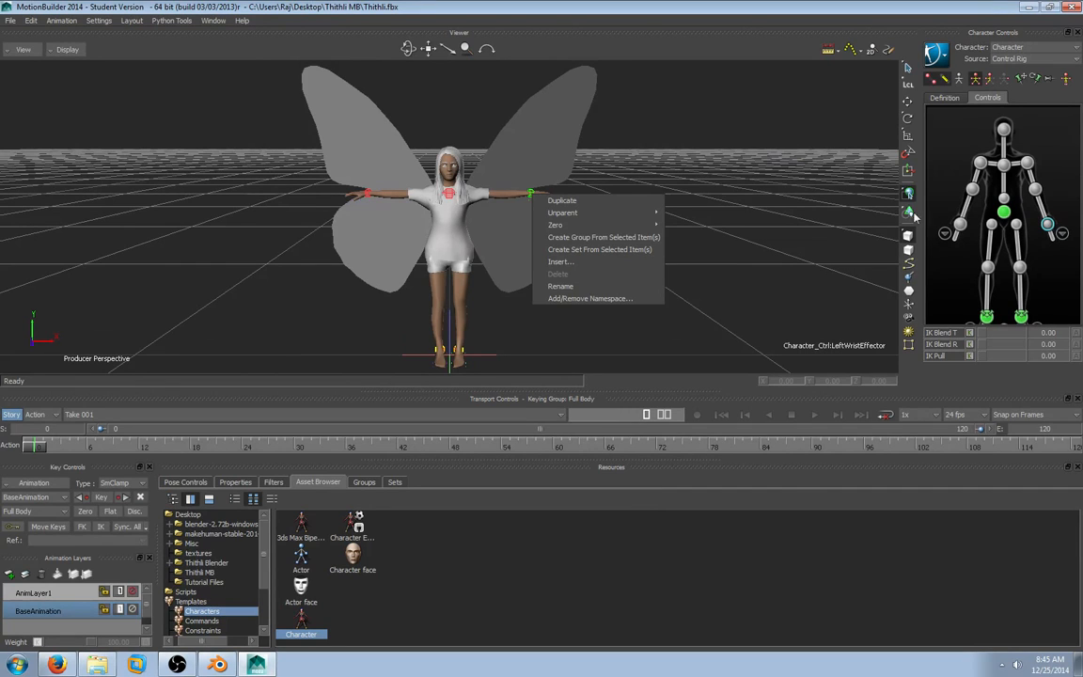
pyautogui.click(532, 195)
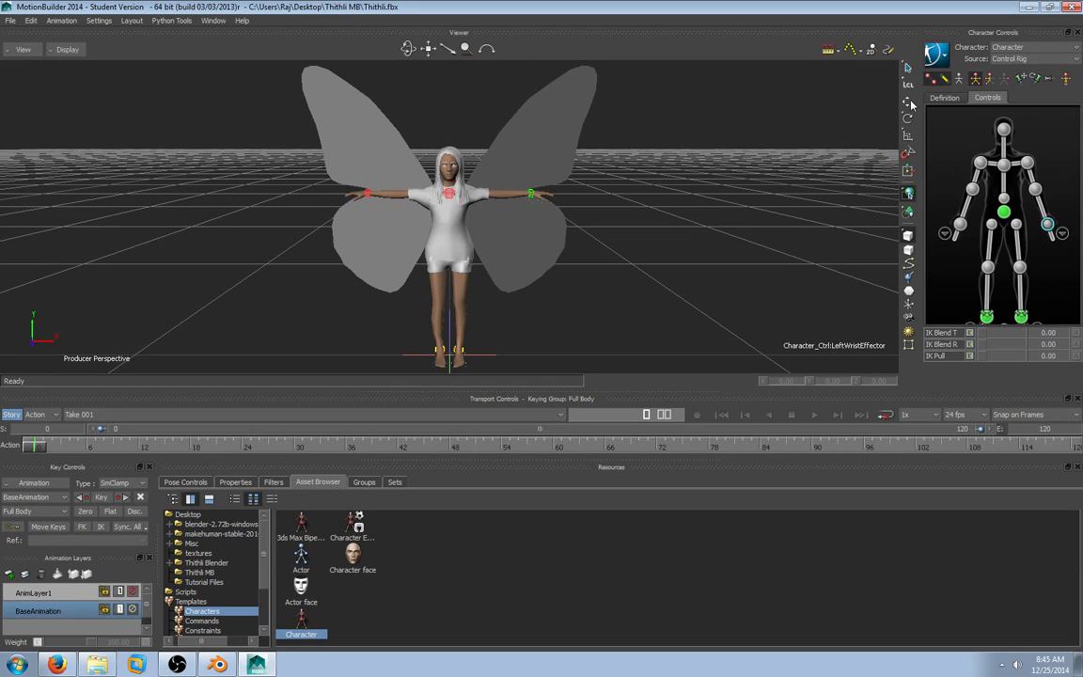
pyautogui.press('t')
pyautogui.moveTo(534, 128)
pyautogui.mouseDown()
pyautogui.moveTo(513, 198)
pyautogui.moveTo(514, 167)
pyautogui.moveTo(495, 118)
pyautogui.moveTo(539, 166)
pyautogui.moveTo(517, 118)
pyautogui.moveTo(522, 99)
pyautogui.moveTo(474, 101)
pyautogui.moveTo(523, 146)
pyautogui.moveTo(508, 126)
pyautogui.moveTo(525, 129)
pyautogui.mouseUp()
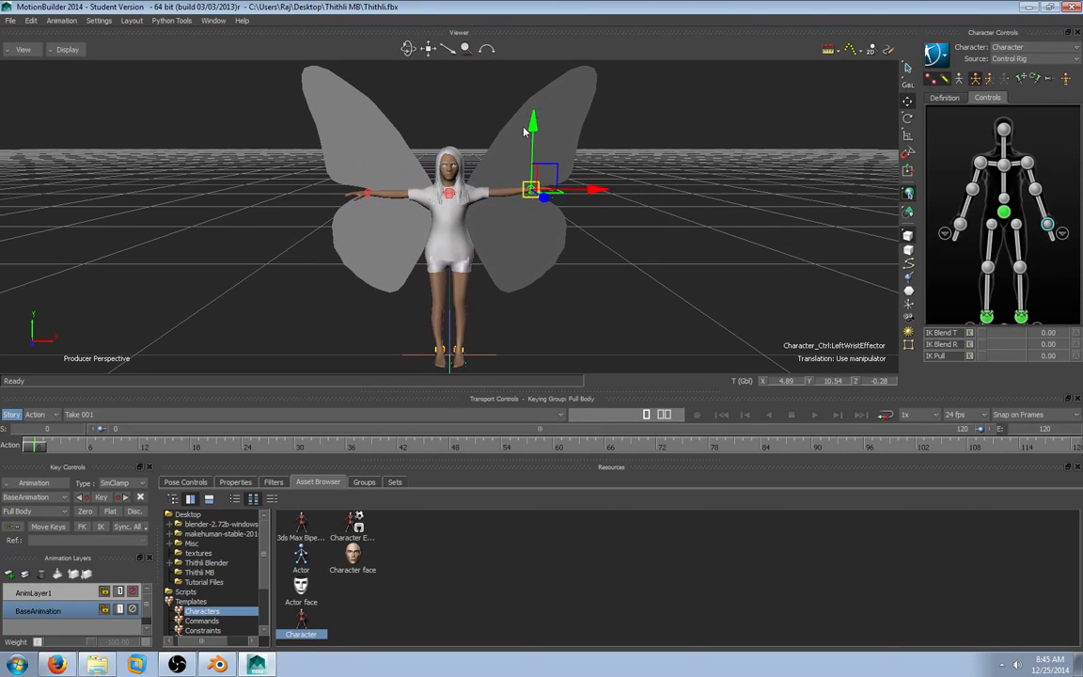
pyautogui.moveTo(601, 191); pyautogui.dragTo(584, 237)
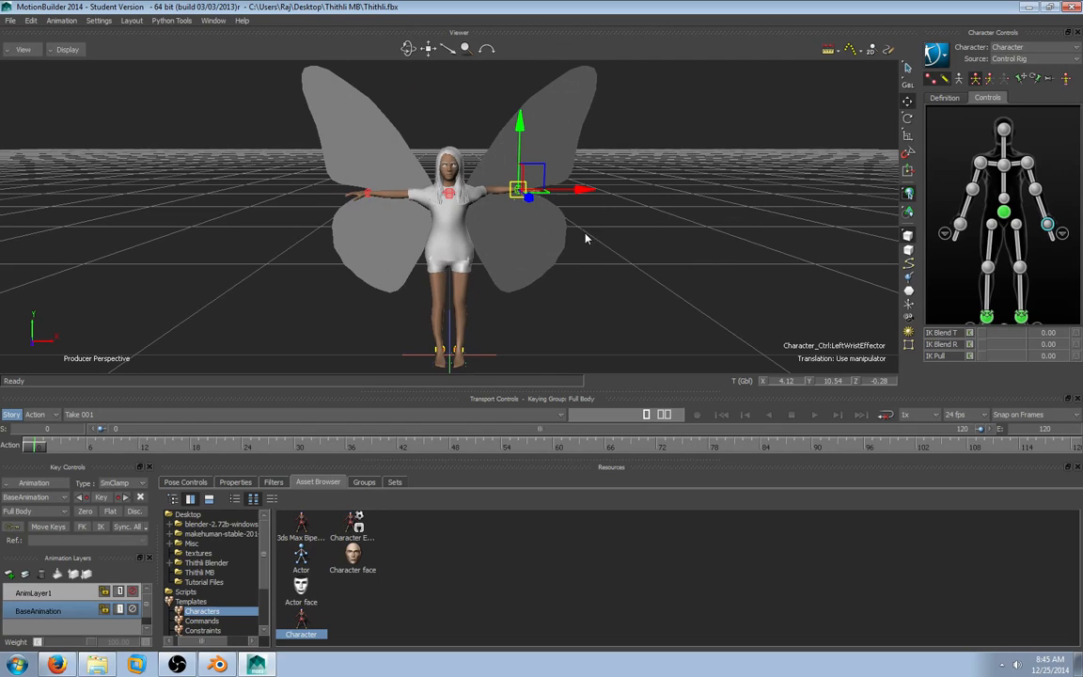
pyautogui.click(641, 243)
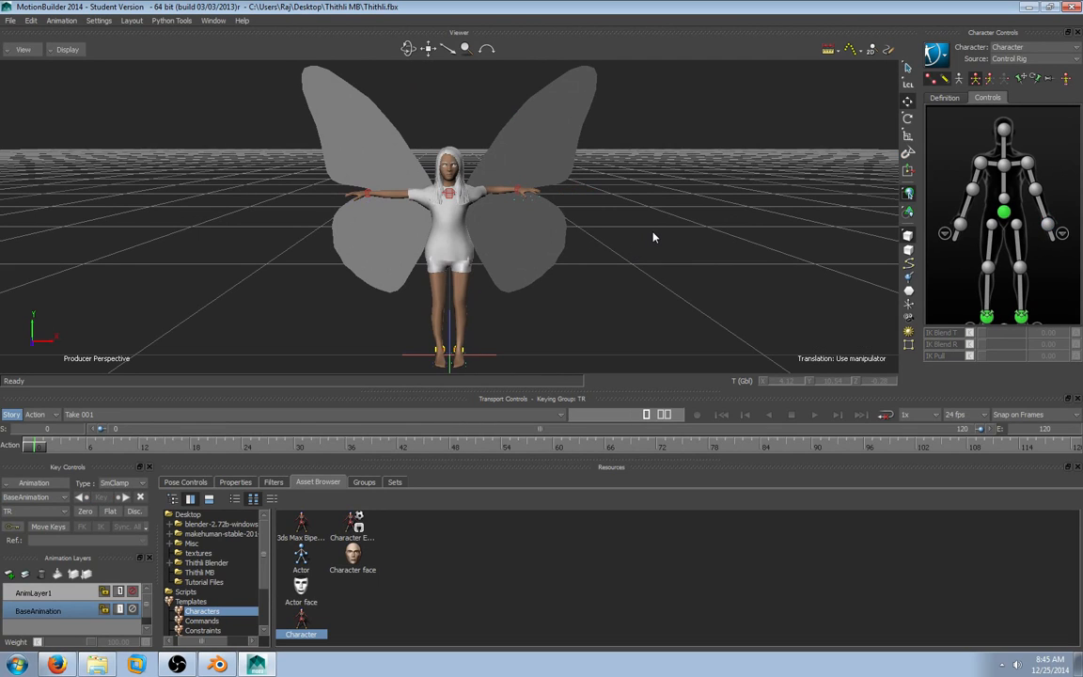
pyautogui.hotkey('ctrl', 'z')
pyautogui.hotkey('ctrl', 'z')
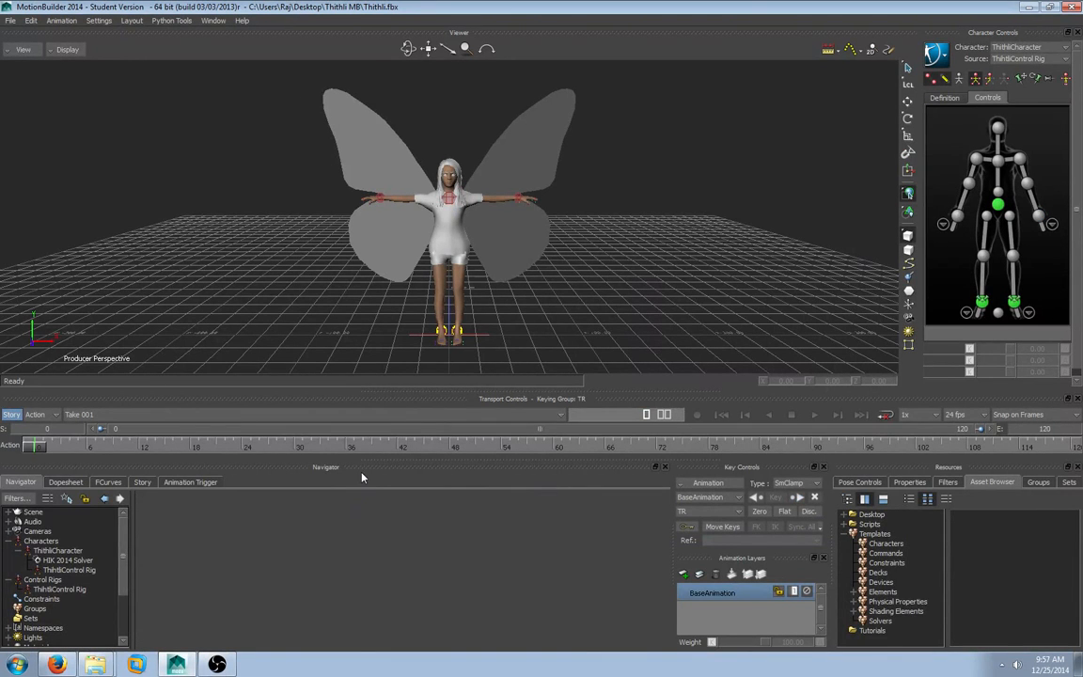
# Create a character extension for ThithliCharacter and expand the Character Extensions group in the Navigator.
pyautogui.click(56, 552)
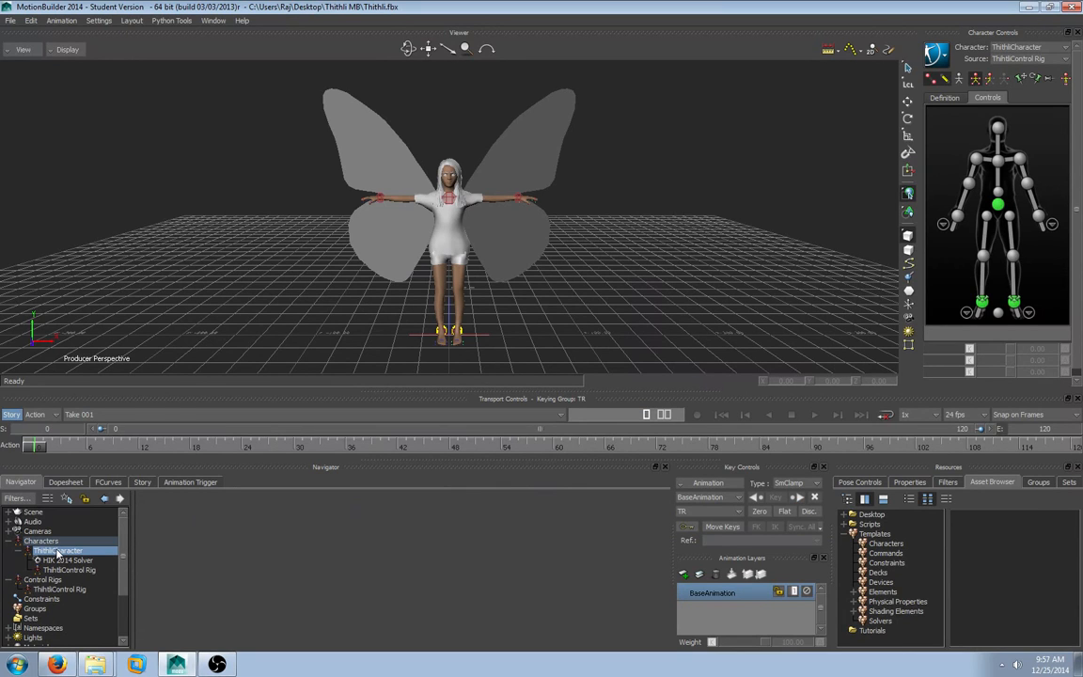
pyautogui.rightClick(57, 552)
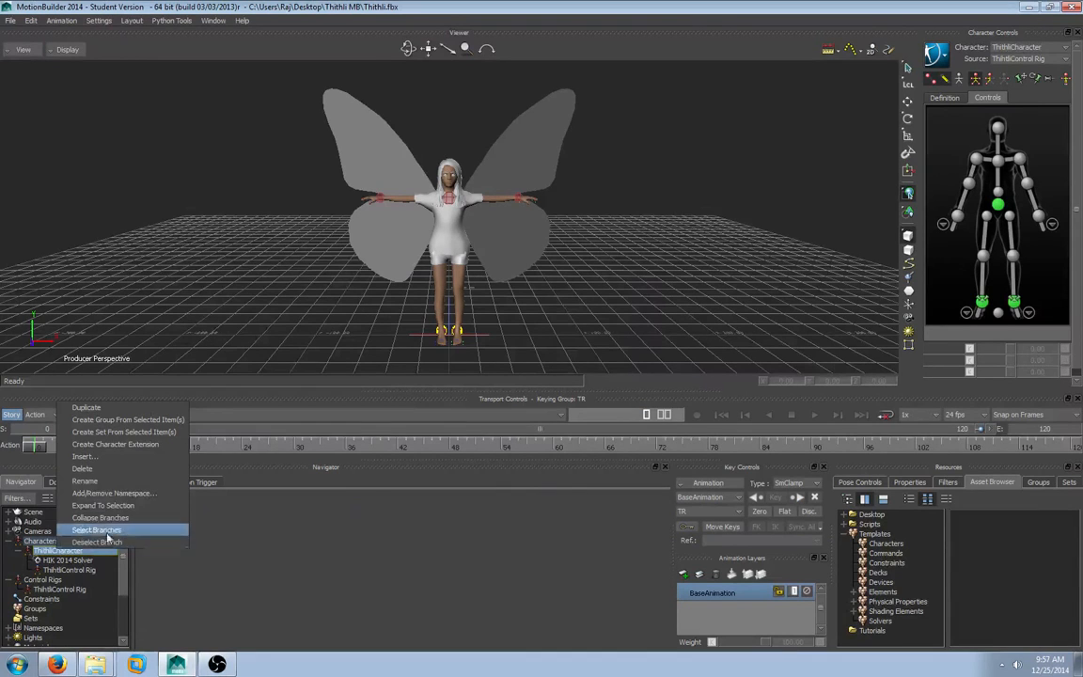
pyautogui.click(144, 449)
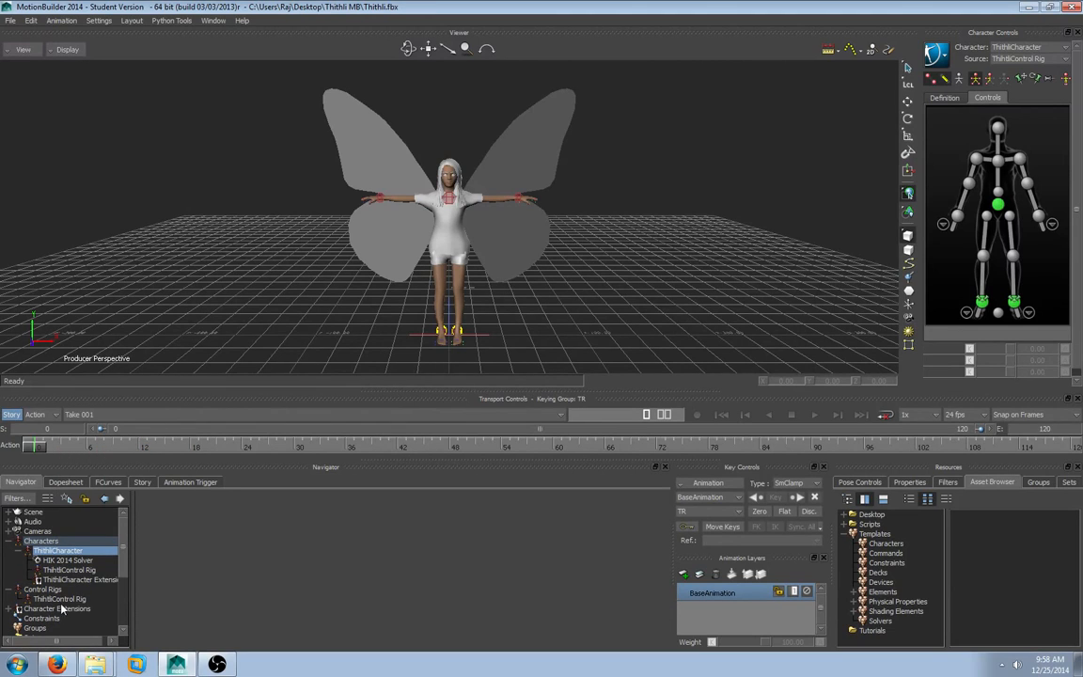
pyautogui.click(8, 609)
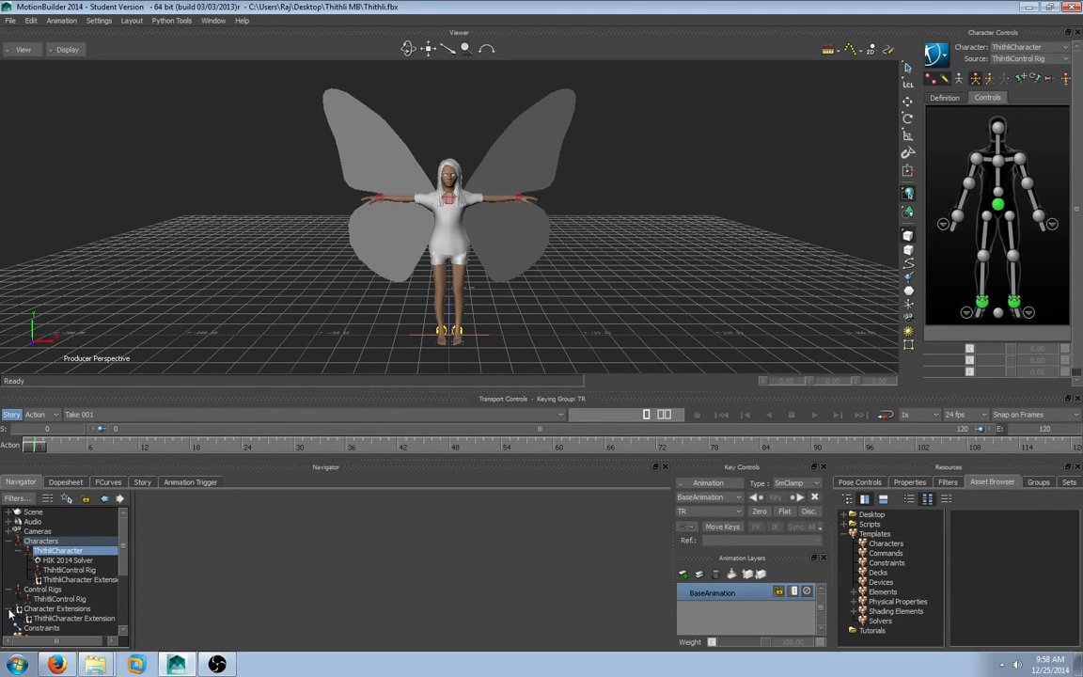
pyautogui.scroll(-2, 56, 604)
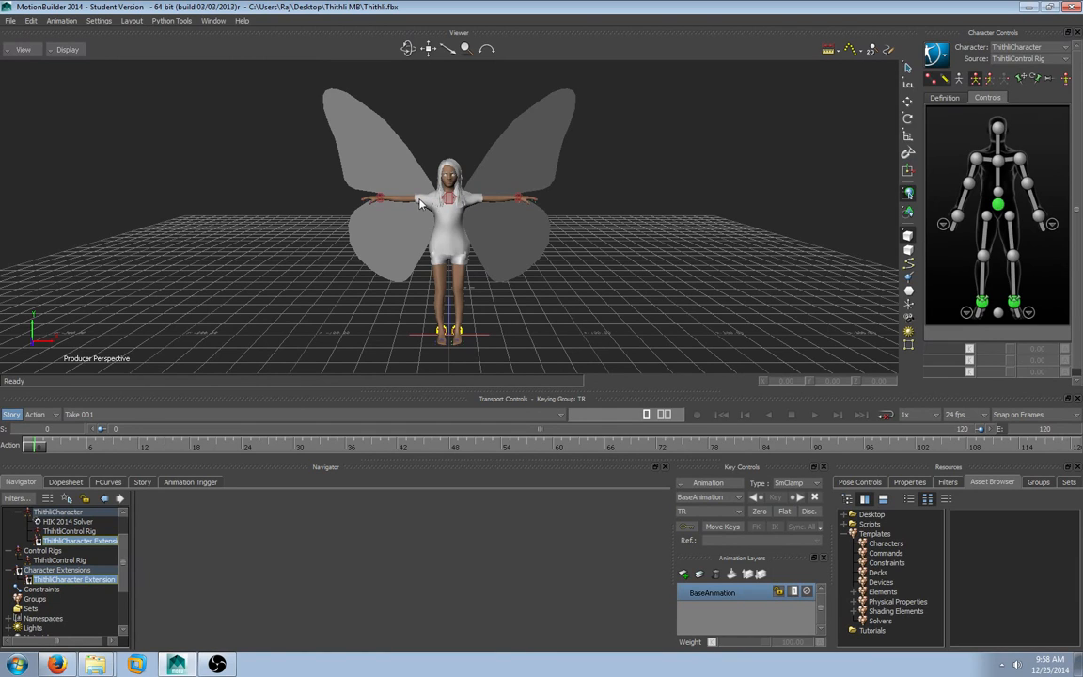
# Rename the new character extension as ThithliLWingCharacter Extension.
pyautogui.rightClick(54, 583)
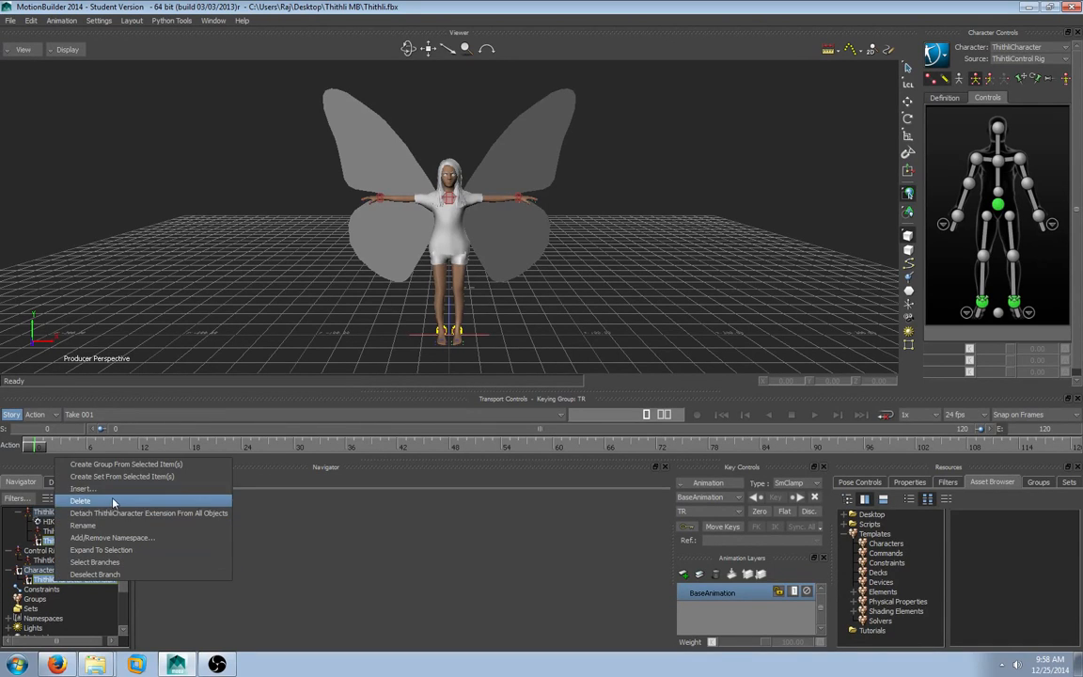
pyautogui.click(83, 525)
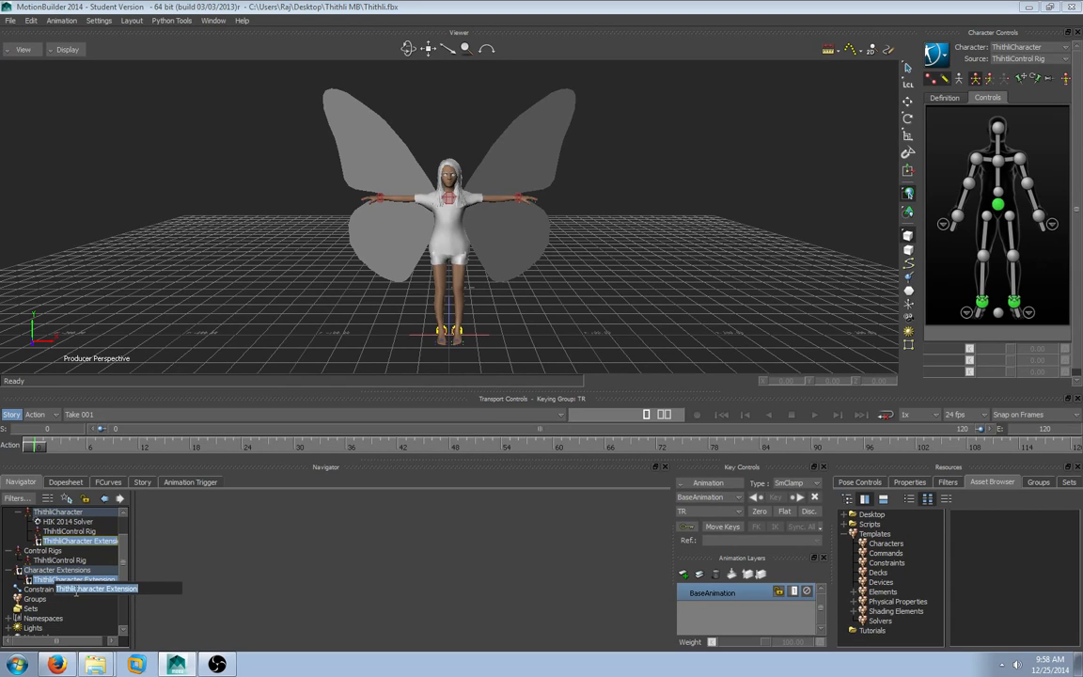
pyautogui.click(75, 590)
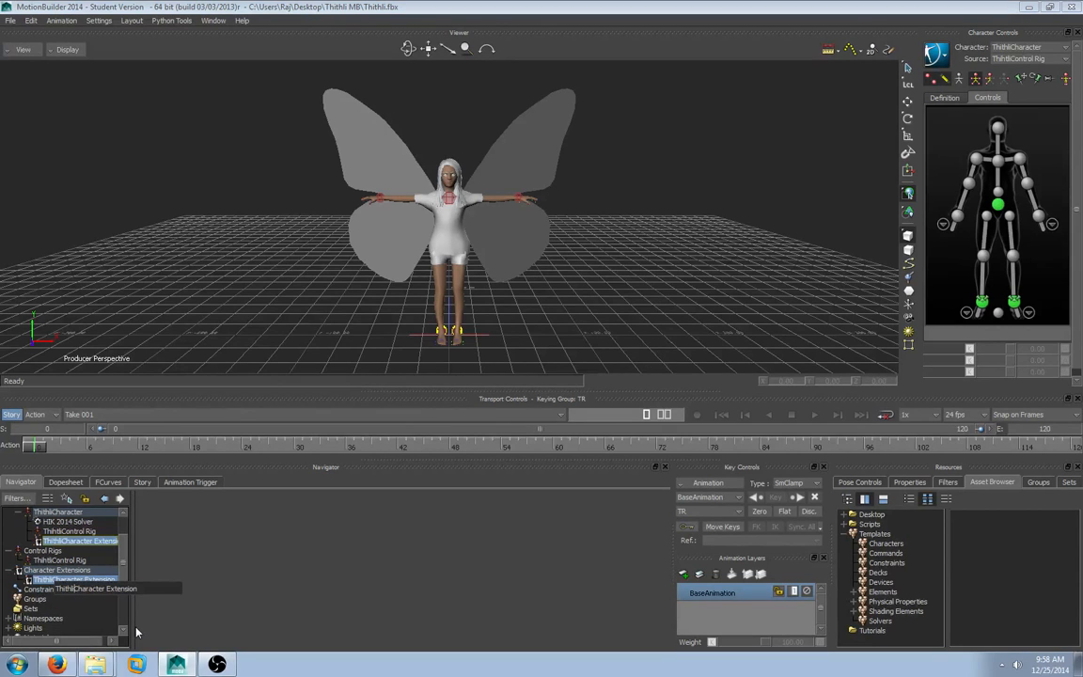
pyautogui.write('Wing')
pyautogui.press('Return')
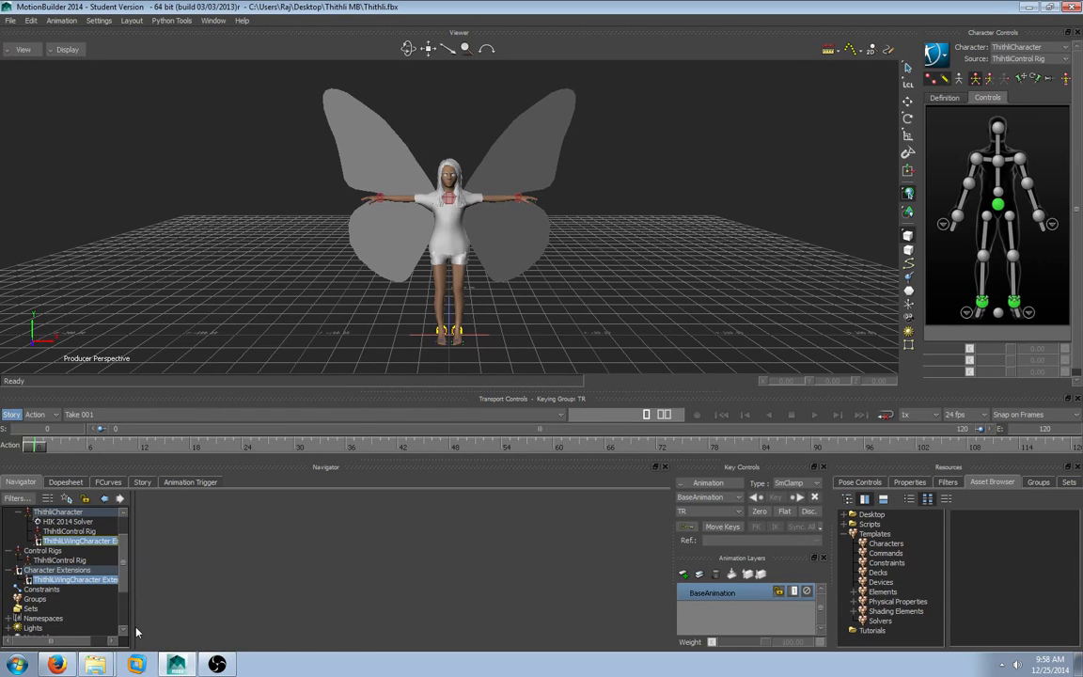
# Create a second character extension for ThithliCharacter and rename it ThithliRWingCharacter Extension.
pyautogui.rightClick(83, 514)
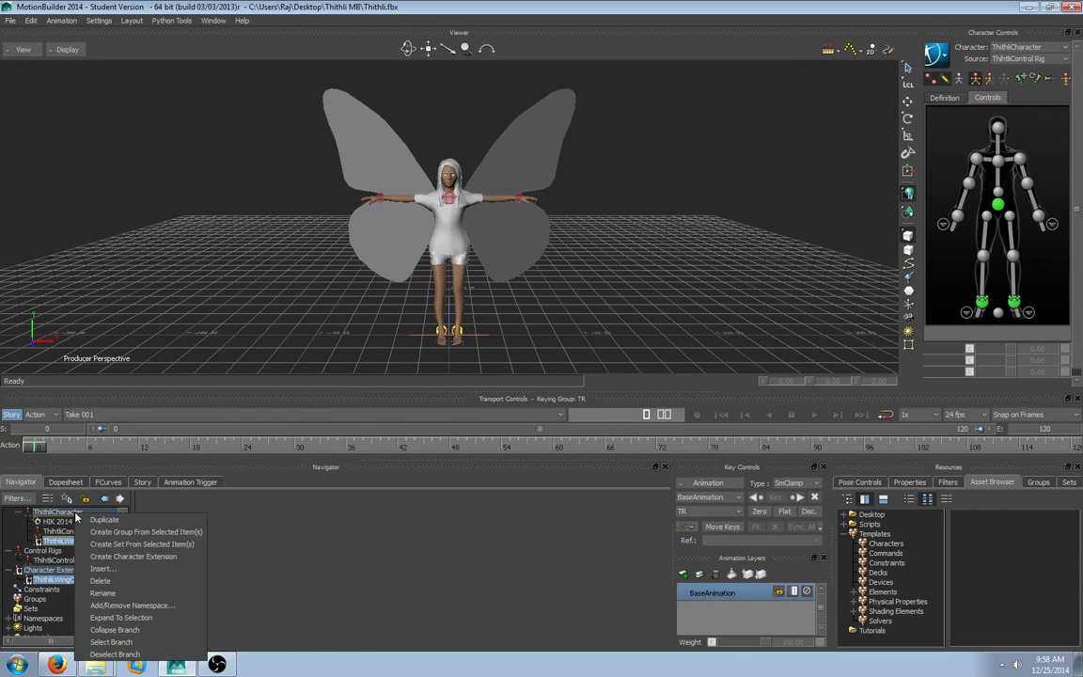
pyautogui.click(148, 556)
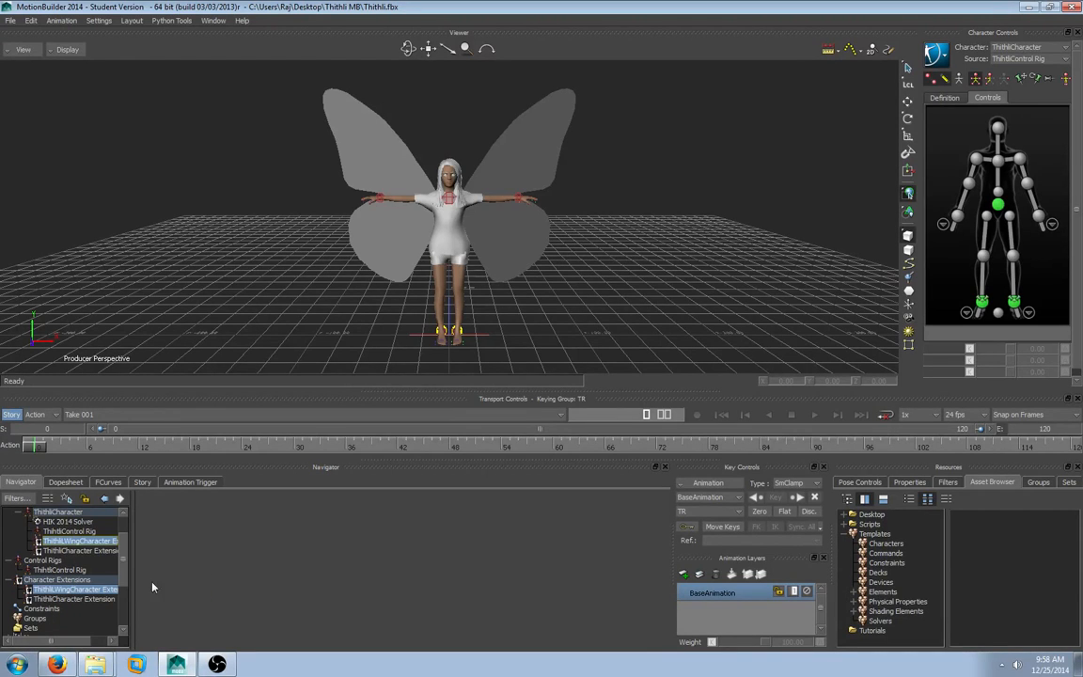
pyautogui.click(76, 601)
pyautogui.rightClick(76, 600)
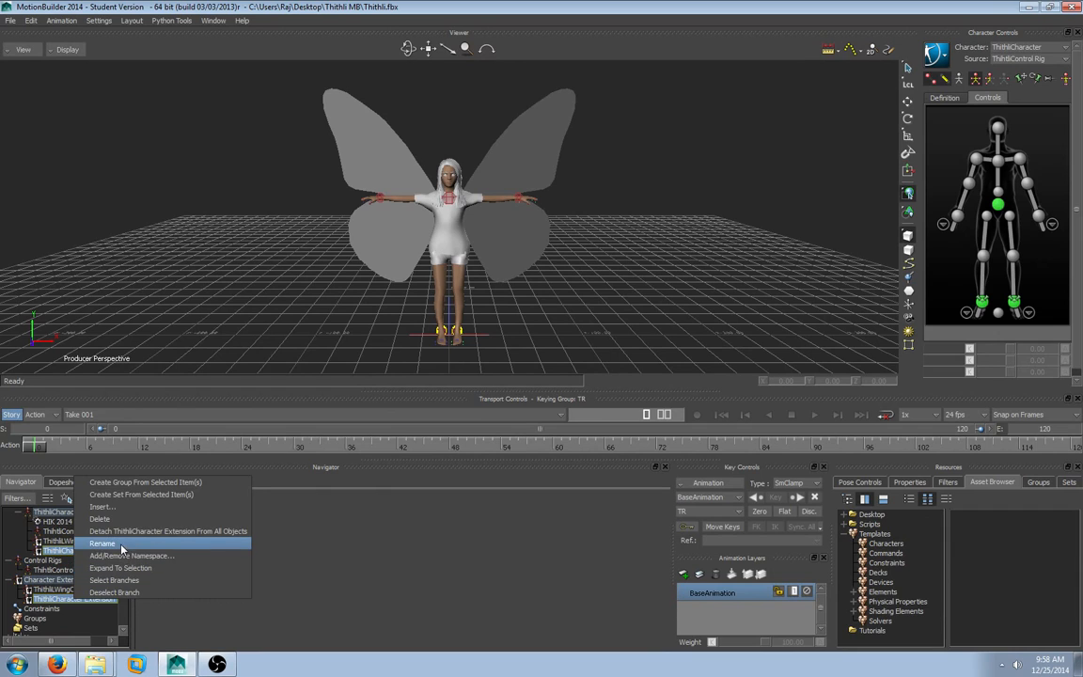
pyautogui.click(104, 545)
pyautogui.click(94, 607)
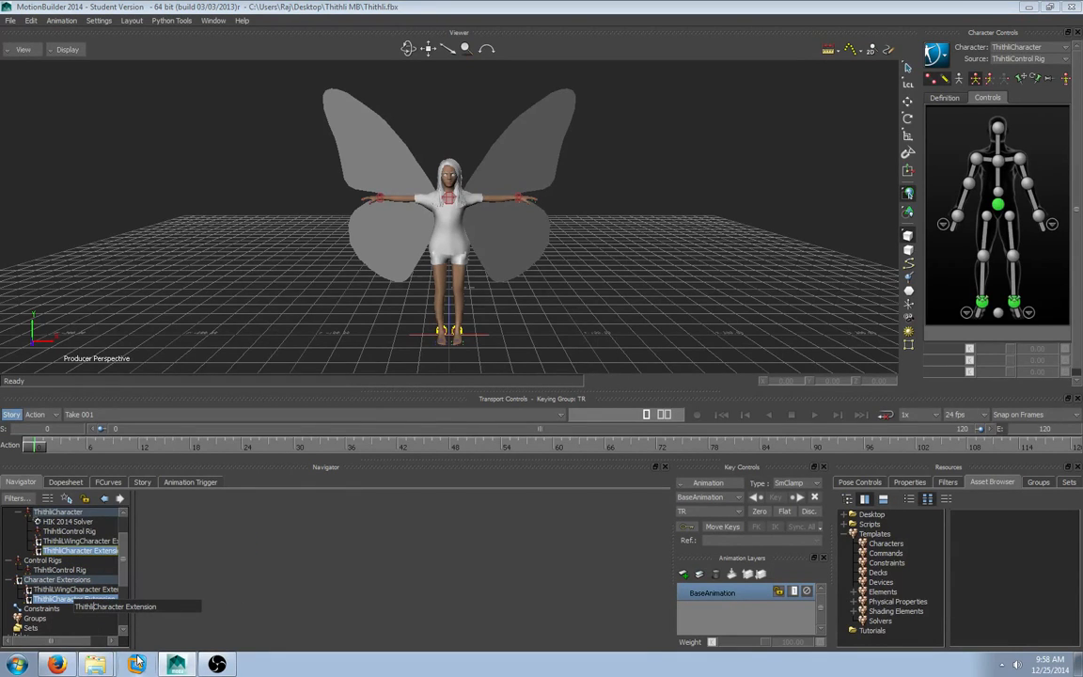
pyautogui.write('RWing')
pyautogui.press('Return')
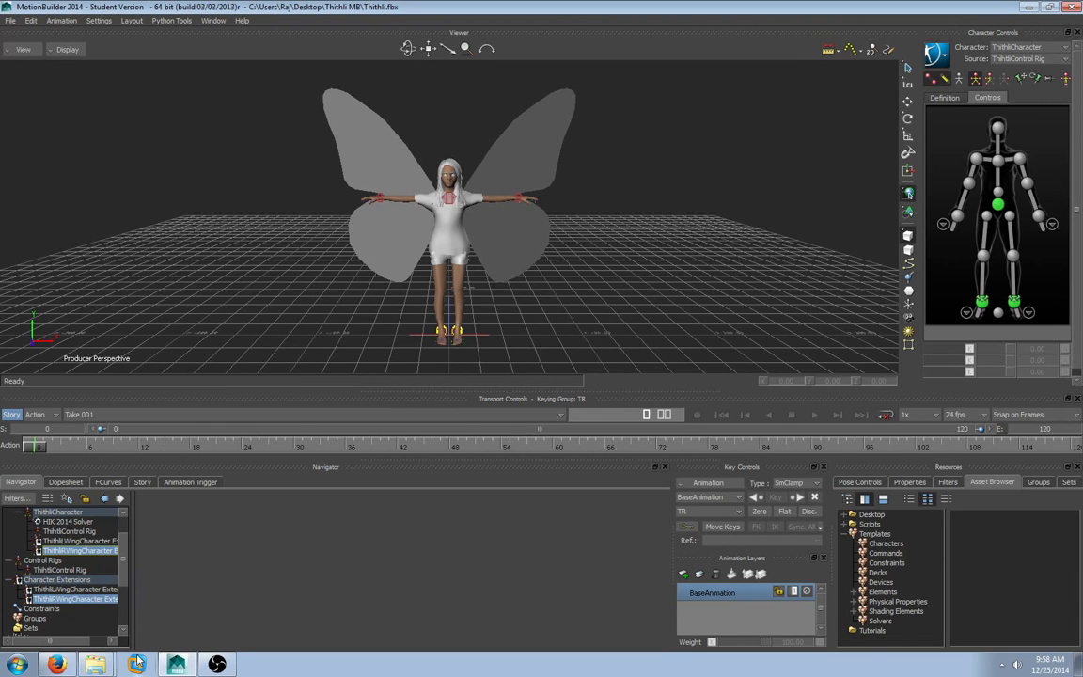
# Switch the viewer to the schematic view, enlarge the area around the Wing.L and Wing.R bones, and widen the Navigator tree.
pyautogui.click(75, 589)
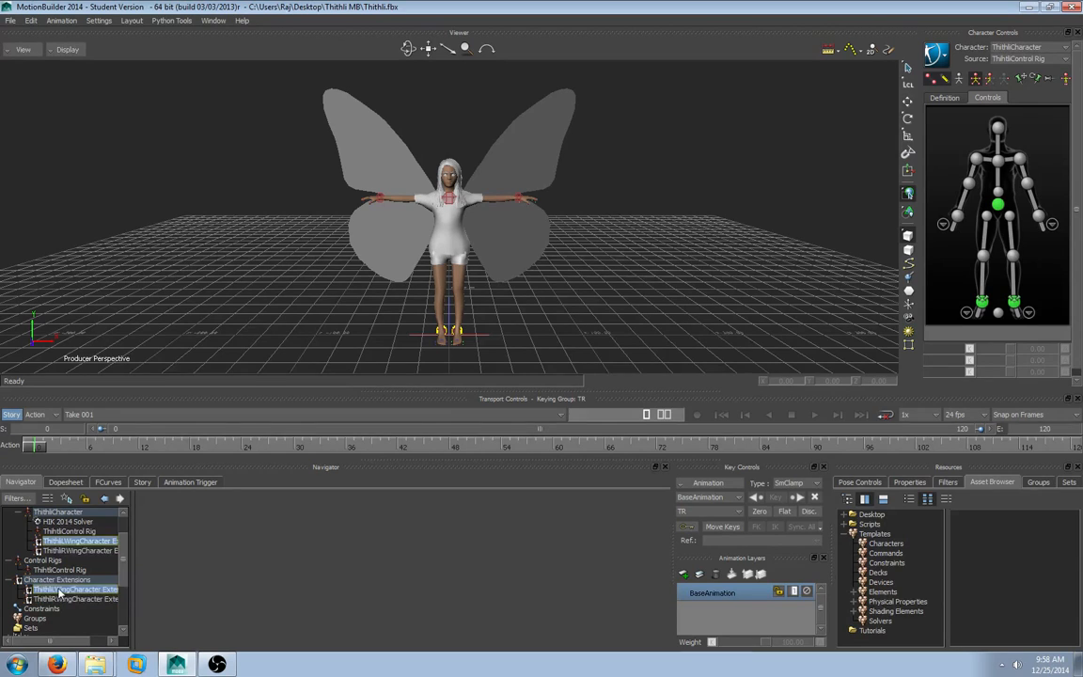
pyautogui.click(23, 49)
pyautogui.moveTo(40, 93)
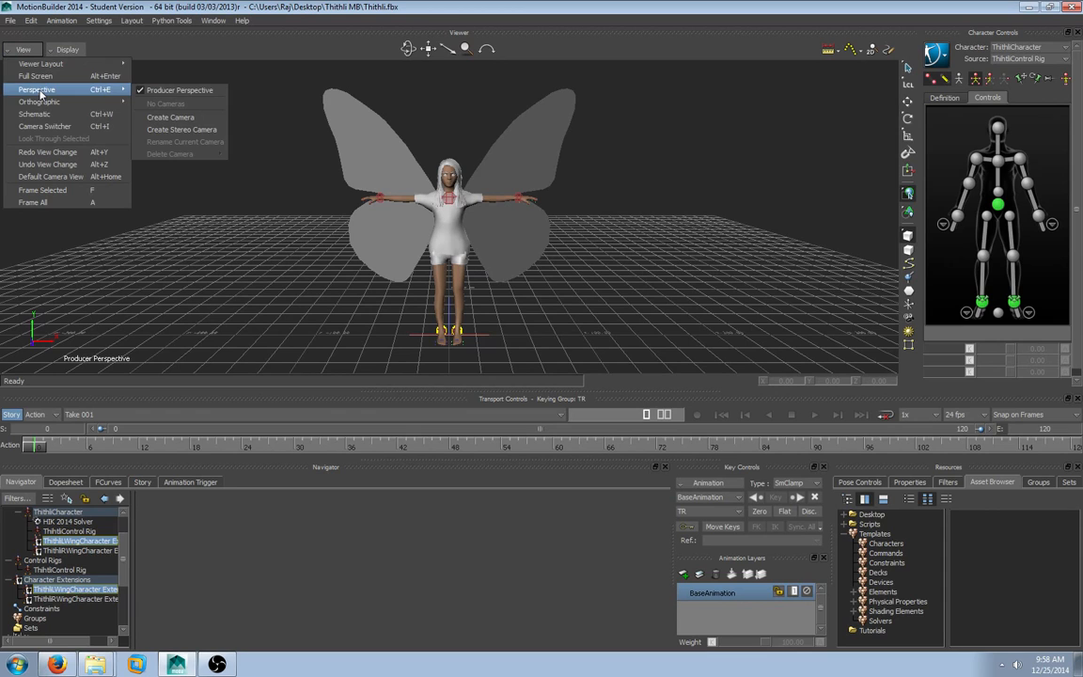
pyautogui.click(36, 114)
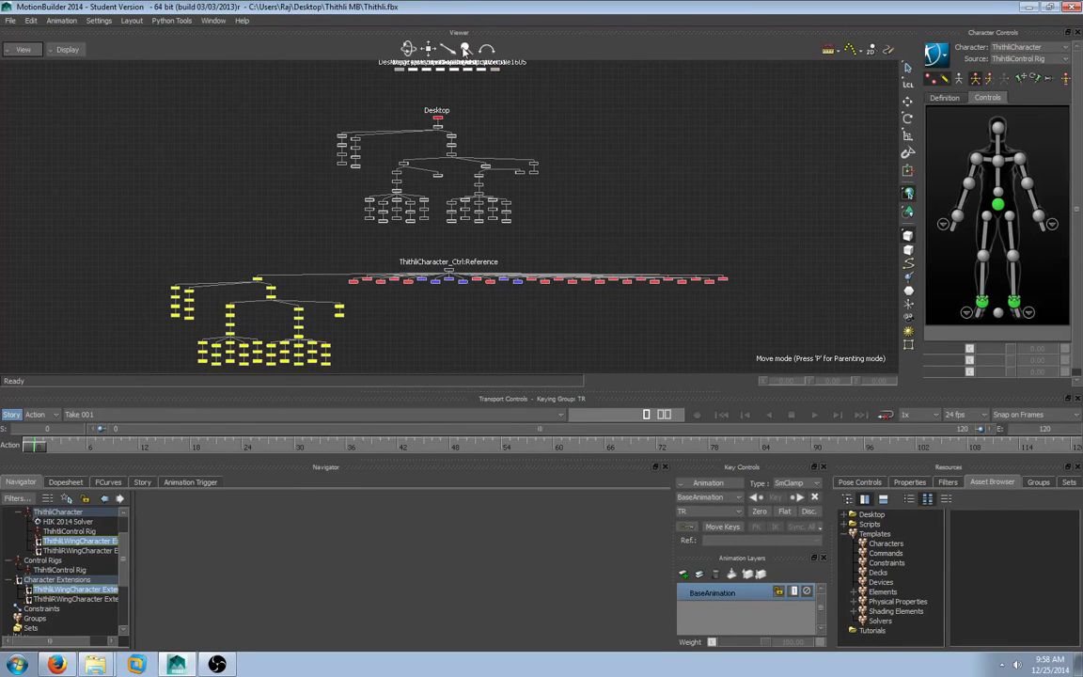
pyautogui.moveTo(465, 50); pyautogui.dragTo(555, 51)
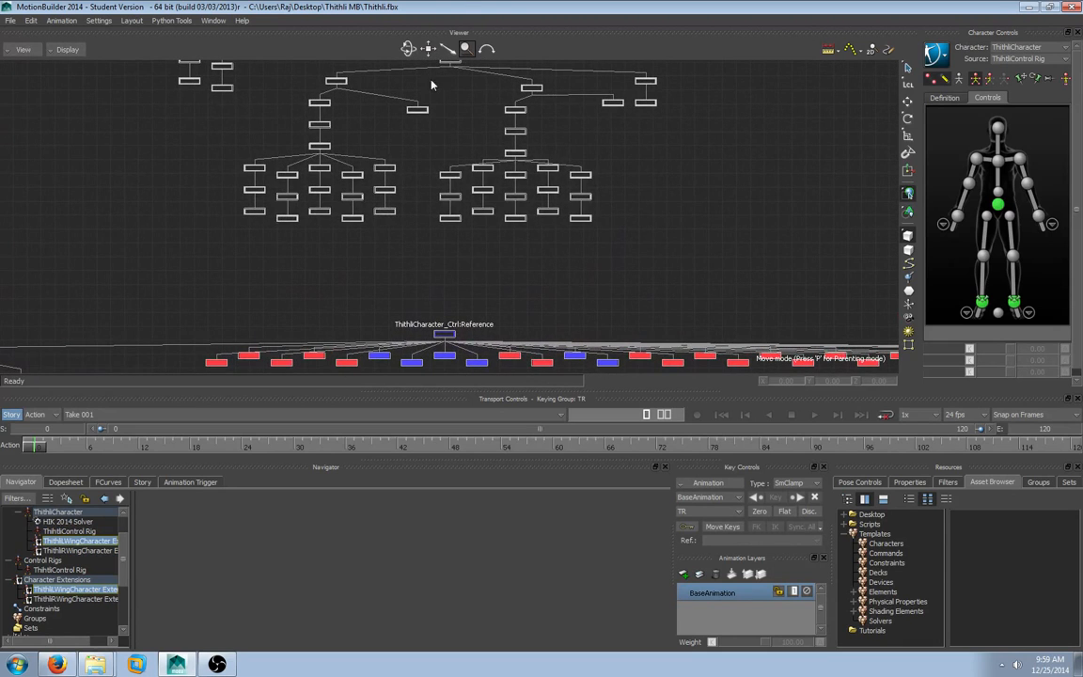
pyautogui.moveTo(429, 49); pyautogui.dragTo(430, 148)
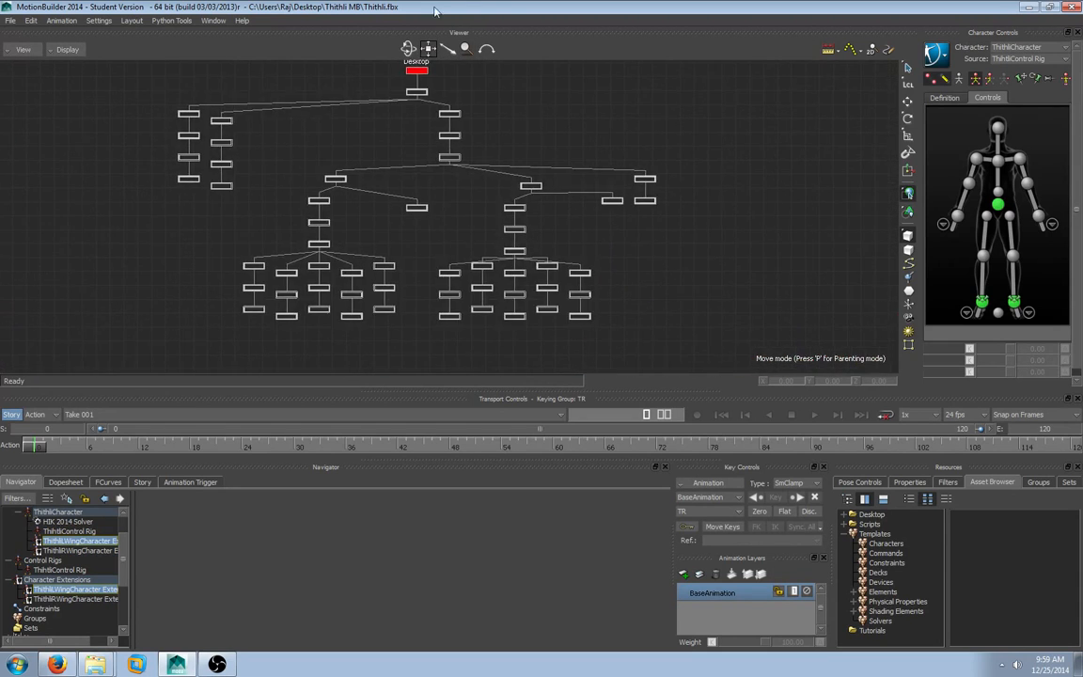
pyautogui.moveTo(465, 49); pyautogui.dragTo(518, 49)
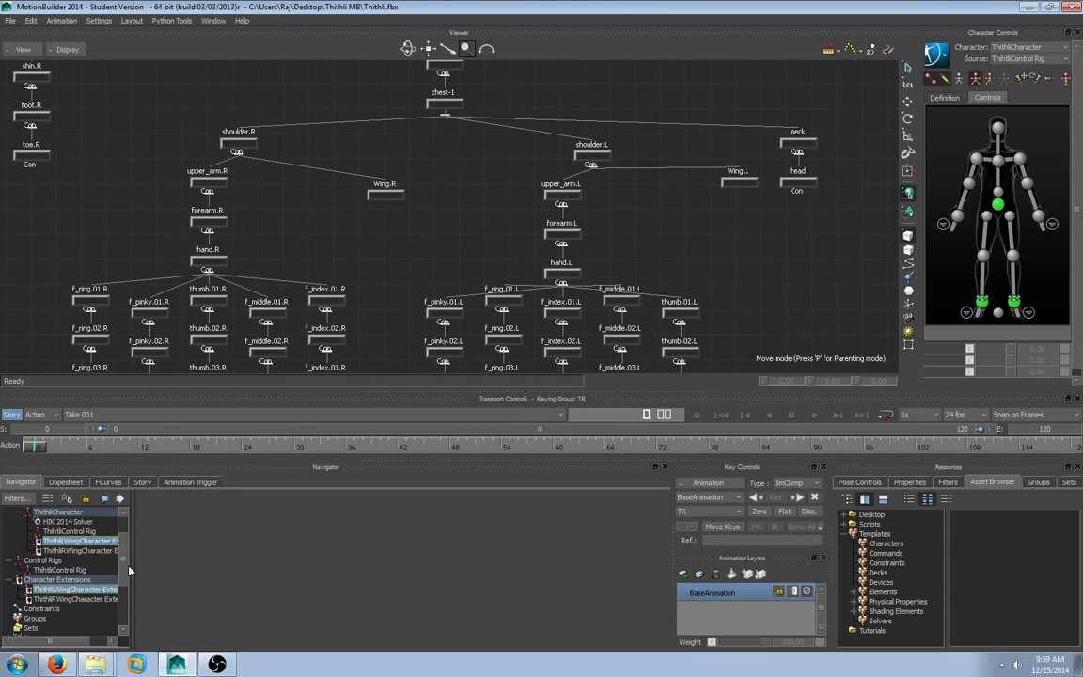
pyautogui.moveTo(131, 562); pyautogui.dragTo(187, 562)
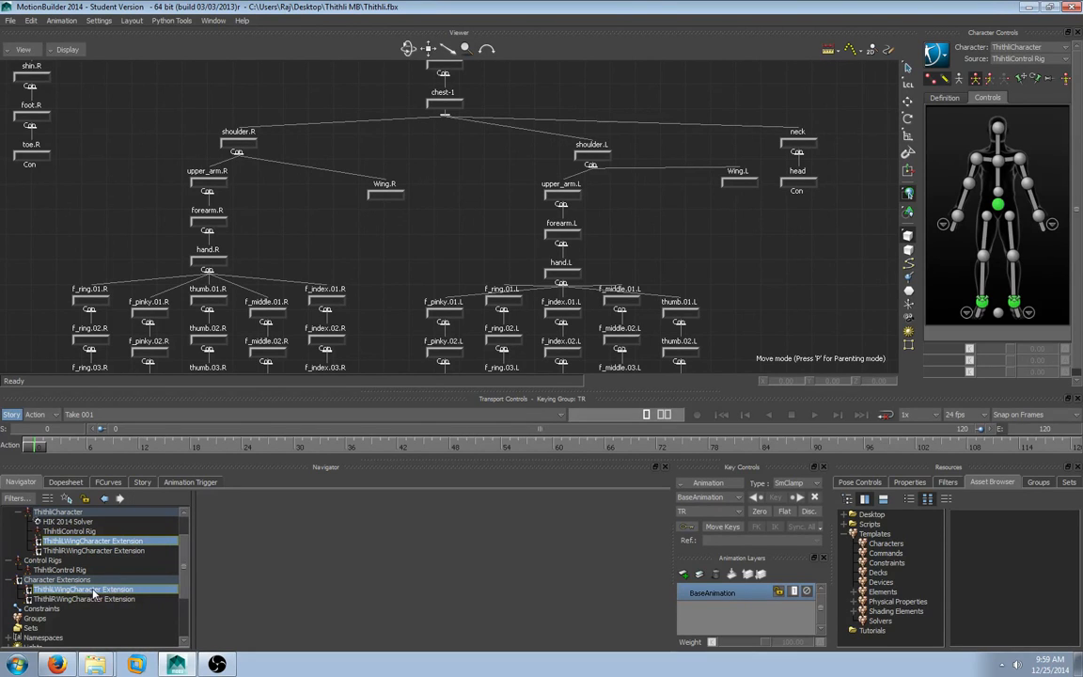
# Add the Wing.L bone to ThithliLWingCharacter Extension and expand that extension.
pyautogui.click(749, 186)
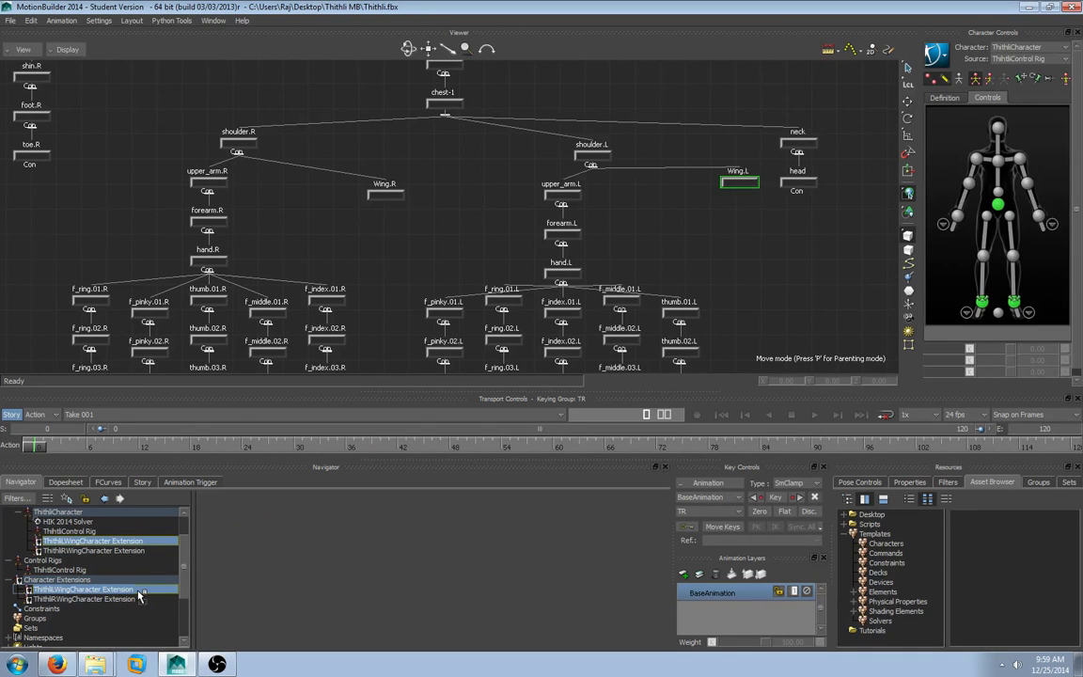
pyautogui.keyDown('alt'); pyautogui.moveTo(139, 593); pyautogui.dragTo(138, 592); pyautogui.keyUp('alt')
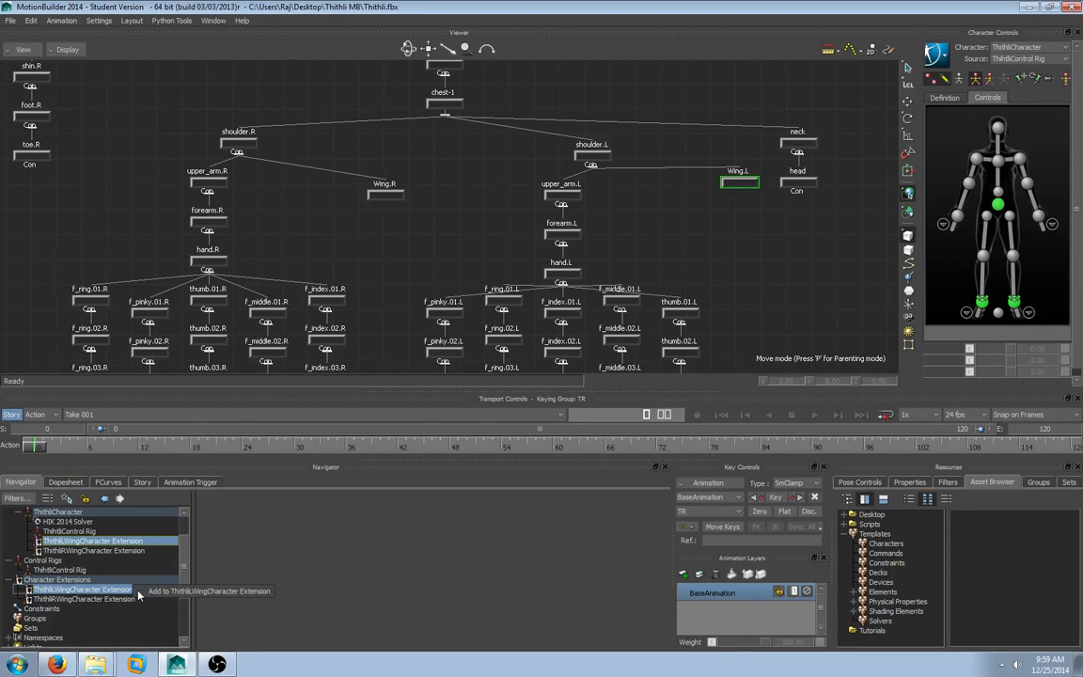
pyautogui.click(234, 593)
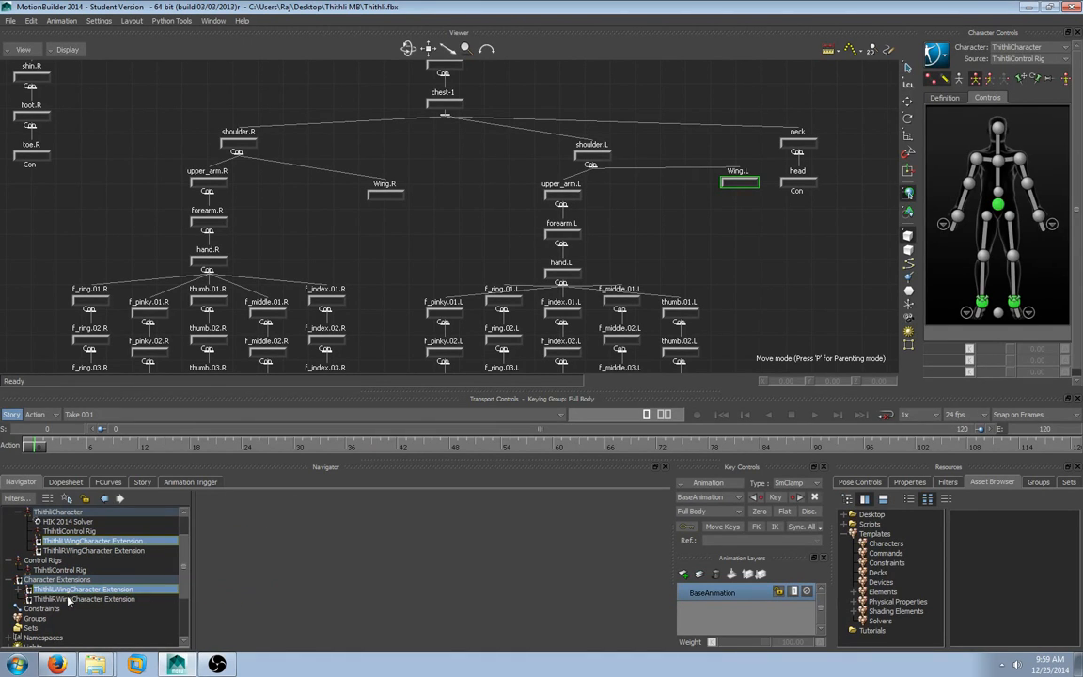
pyautogui.click(18, 589)
pyautogui.scroll(-3, 83, 583)
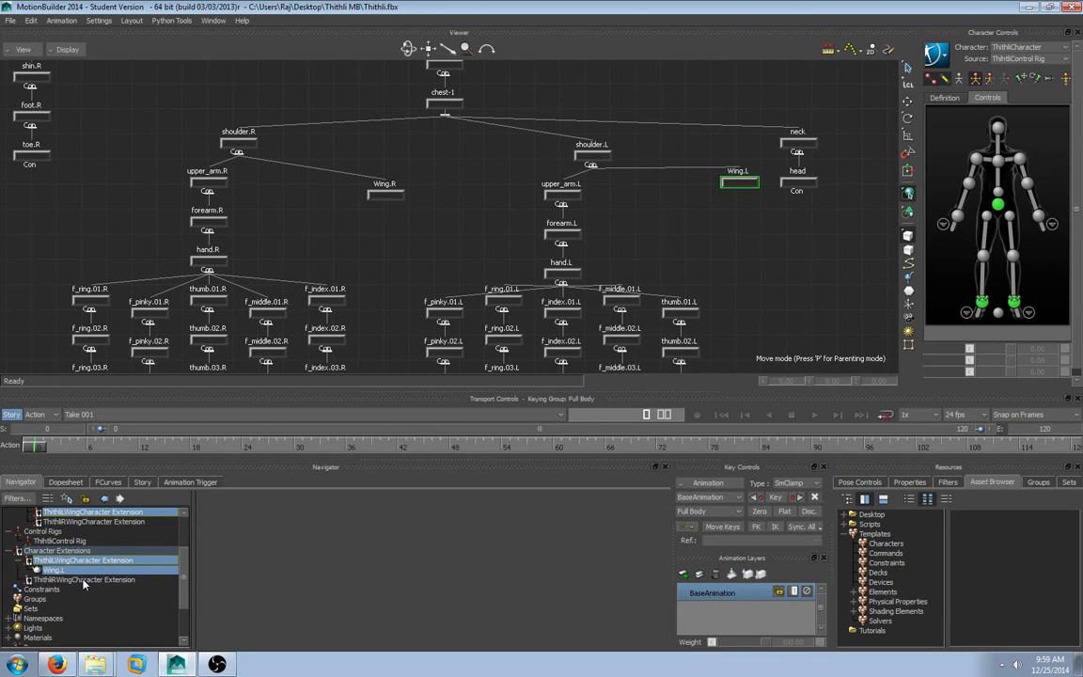
# Add the Wing.R bone to ThithliRWingCharacter Extension and expand that extension.
pyautogui.click(83, 580)
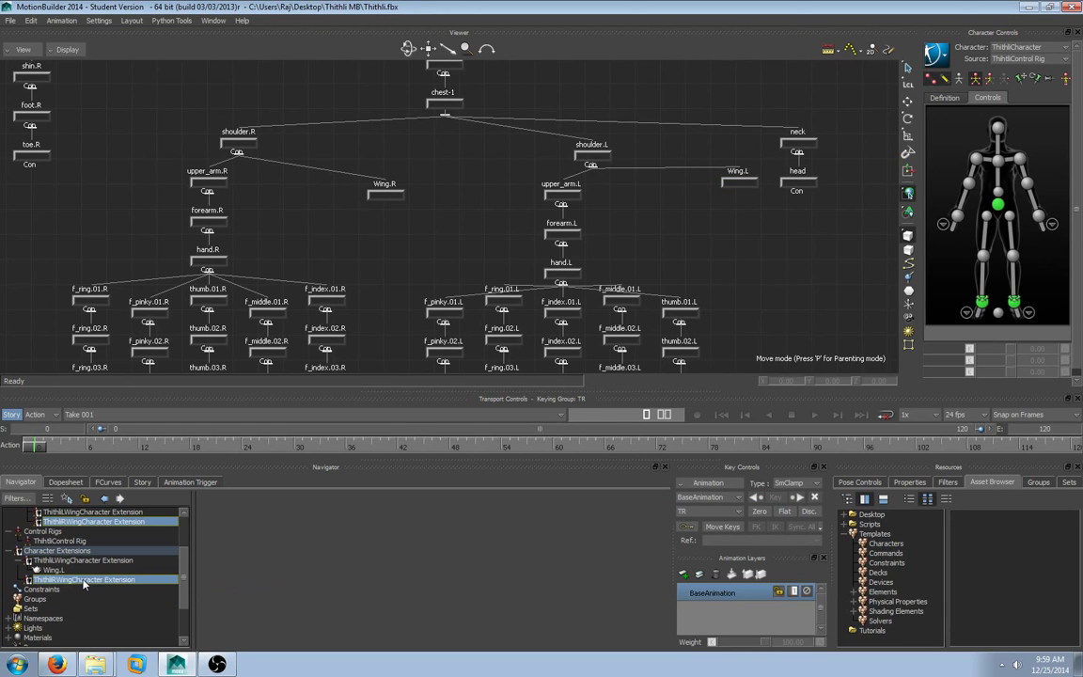
pyautogui.click(381, 196)
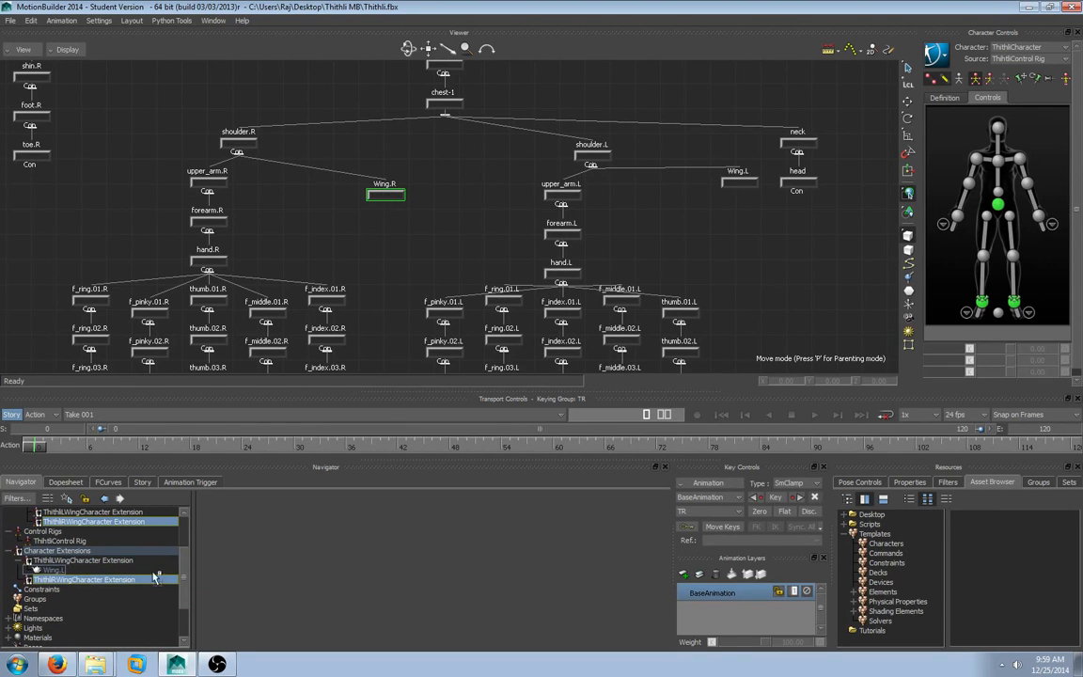
pyautogui.moveTo(132, 585); pyautogui.dragTo(153, 583)
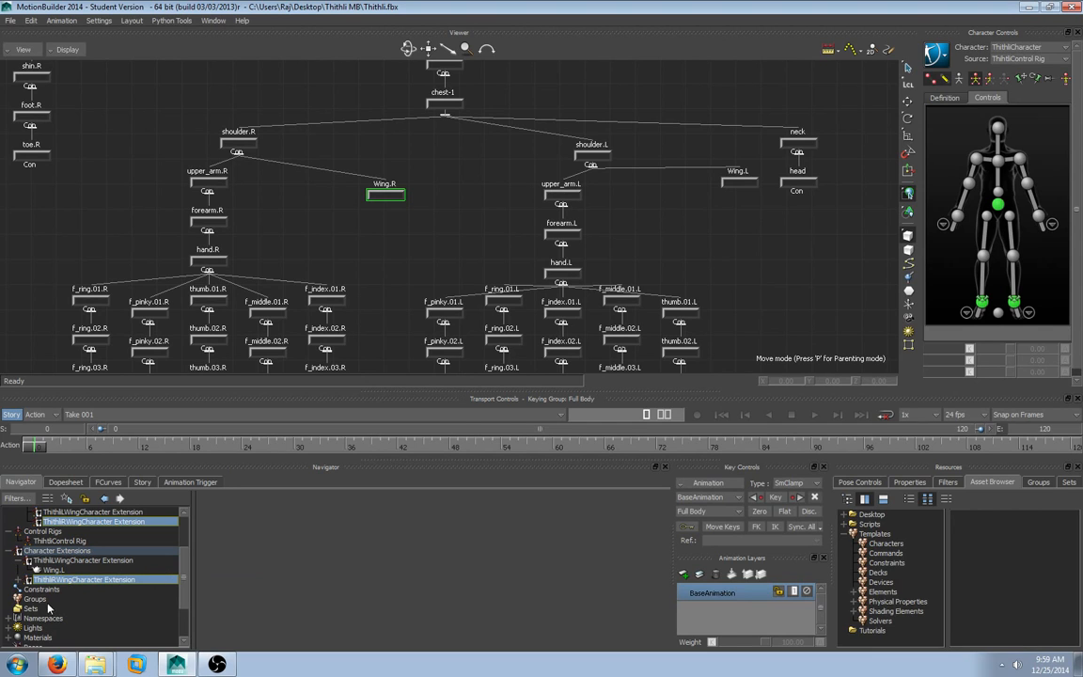
pyautogui.click(18, 580)
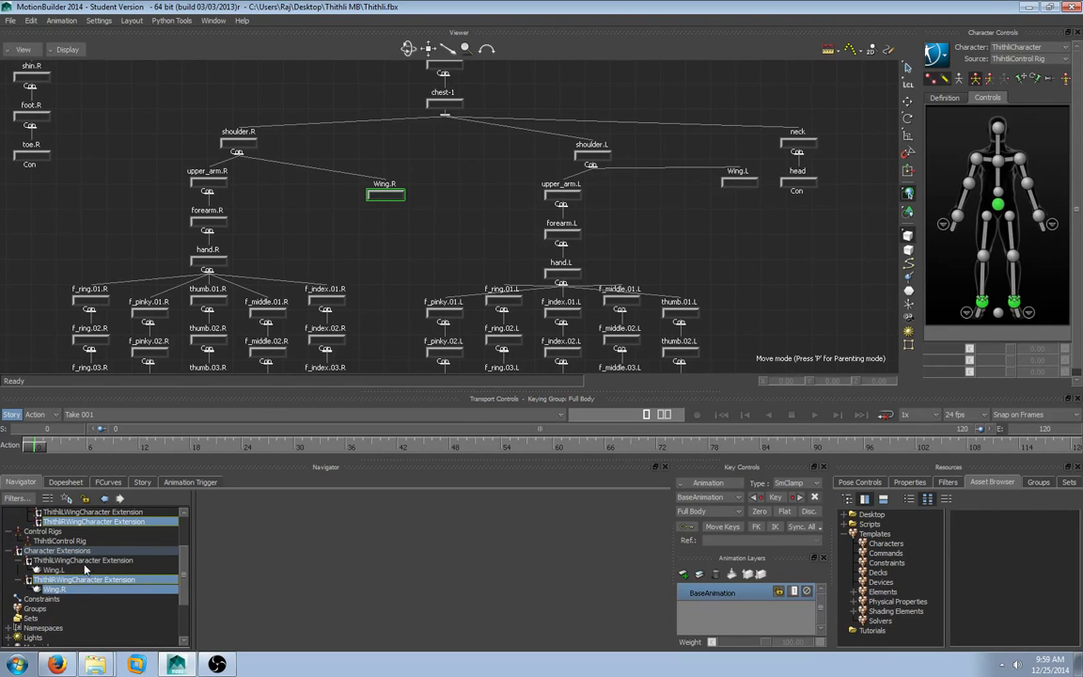
# Set shoulder.L as the reference object in the properties of ThithliLWingCharacter Extension.
pyautogui.click(72, 562)
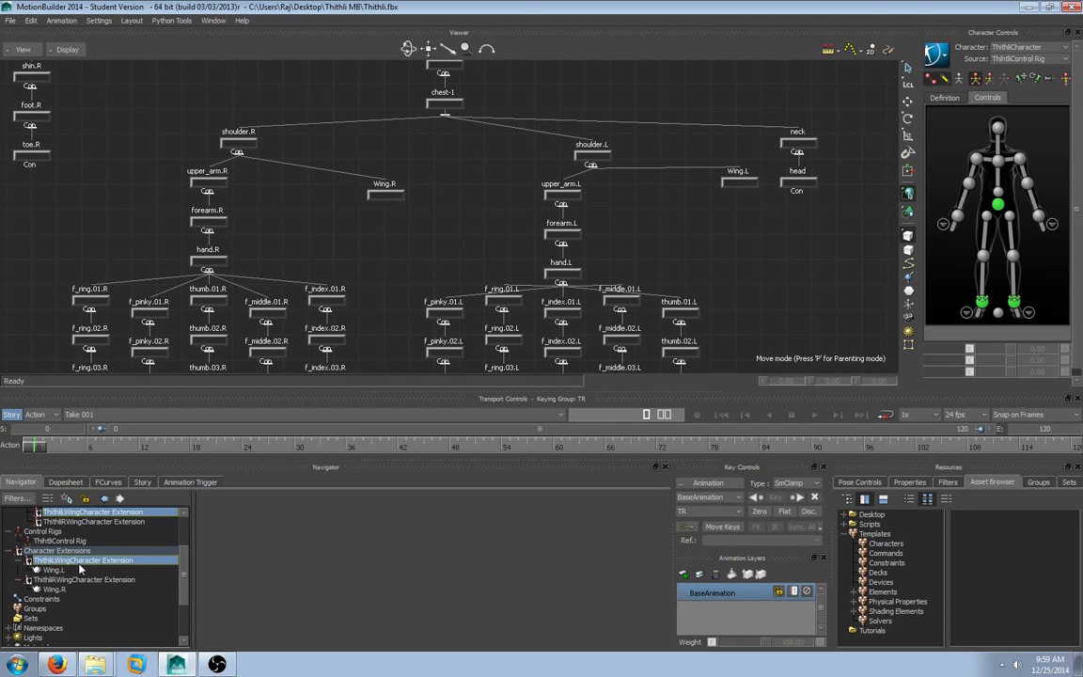
pyautogui.click(916, 484)
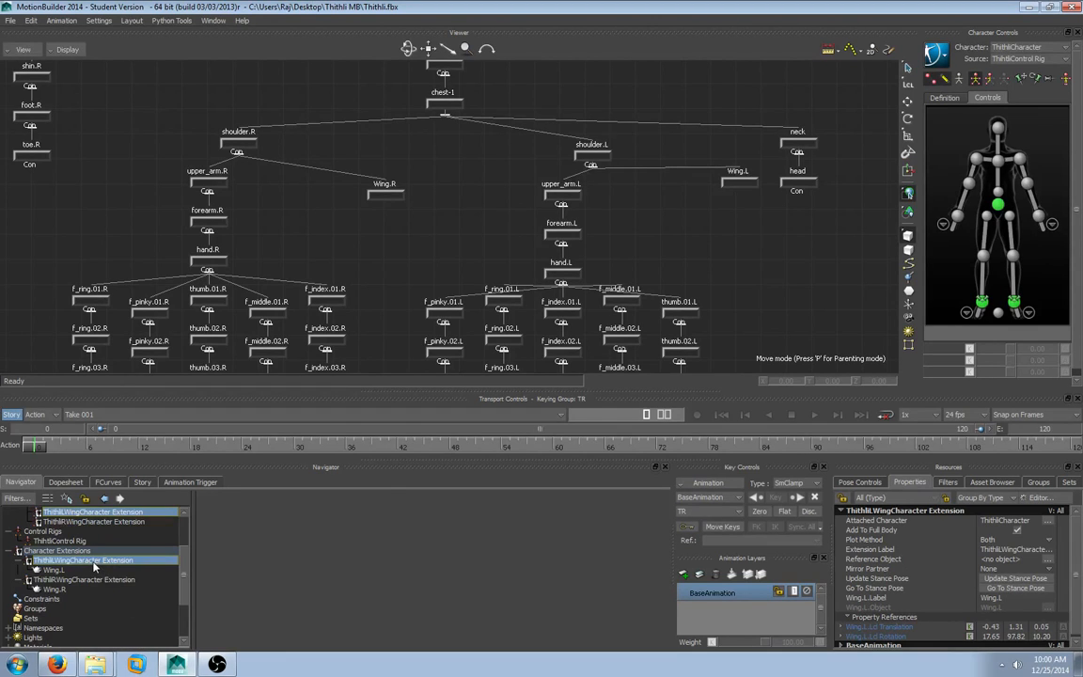
pyautogui.click(604, 159)
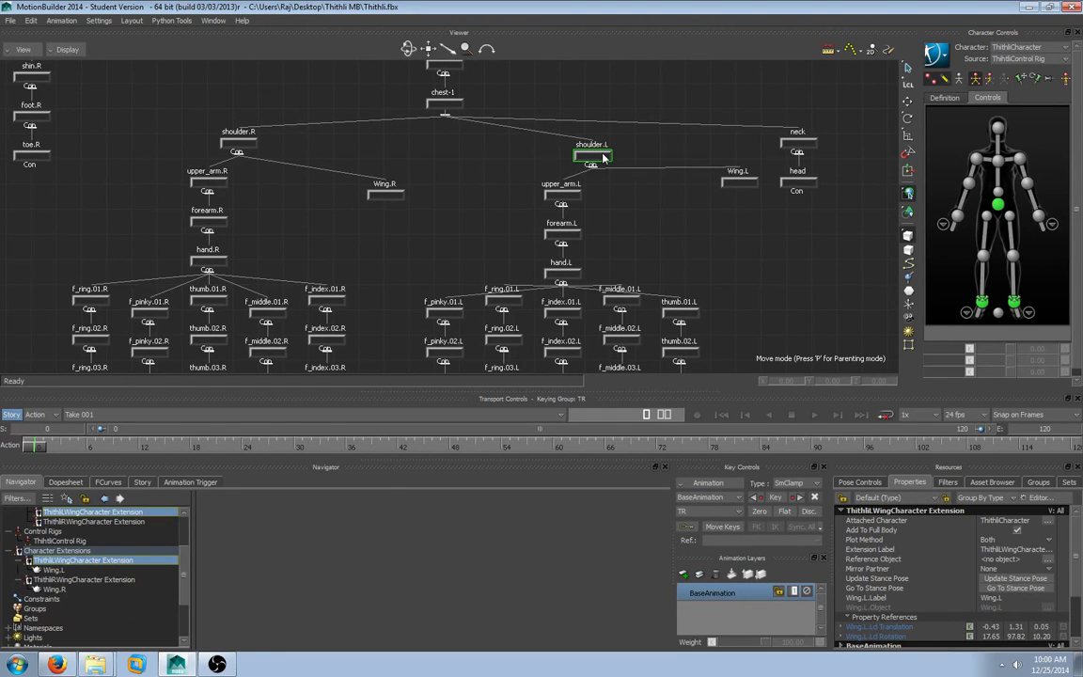
pyautogui.moveTo(605, 159); pyautogui.dragTo(959, 555)
pyautogui.keyDown('alt'); pyautogui.moveTo(596, 157); pyautogui.dragTo(1013, 563); pyautogui.keyUp('alt')
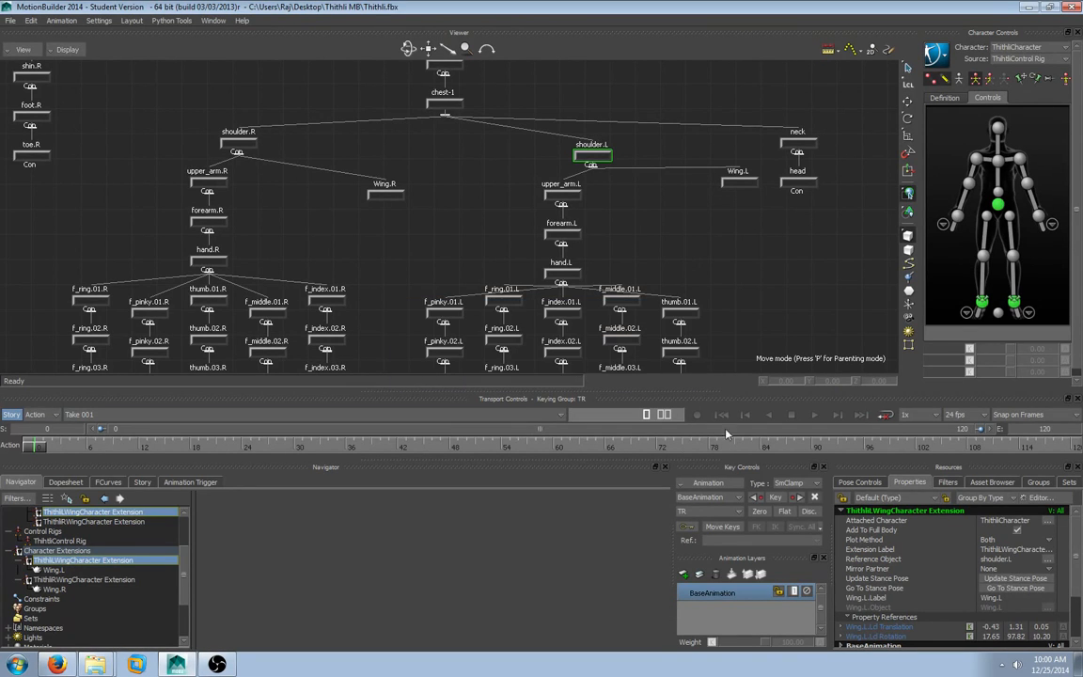
# Set shoulder.R as the reference object in the properties of ThithliRWingCharacter Extension and accept the stance pose update.
pyautogui.click(58, 580)
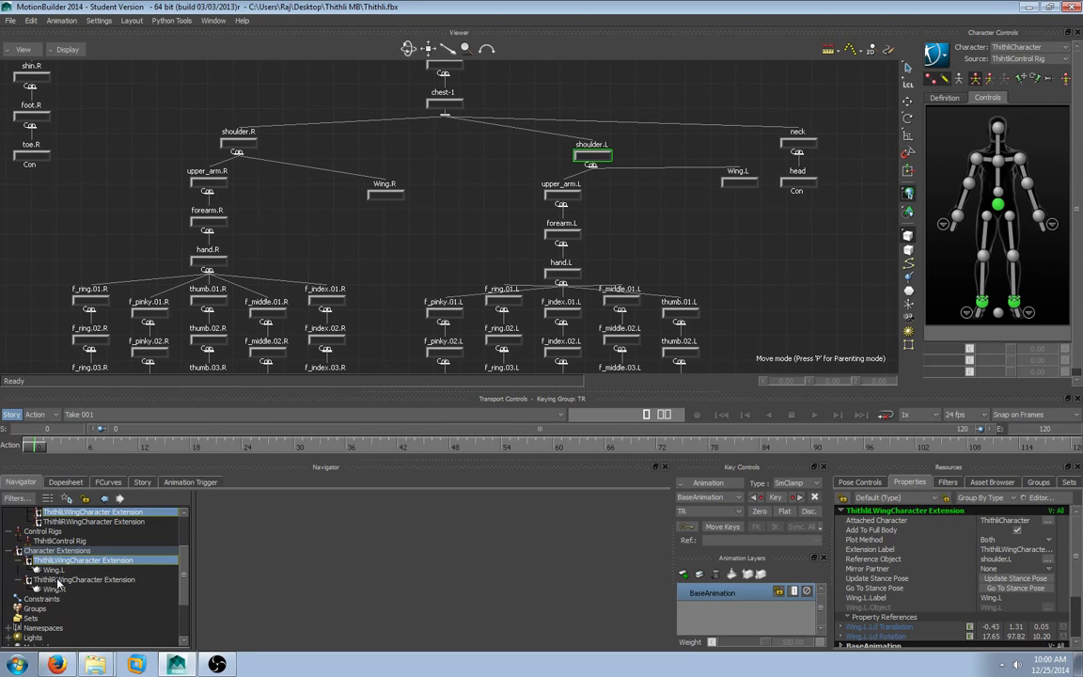
pyautogui.click(237, 142)
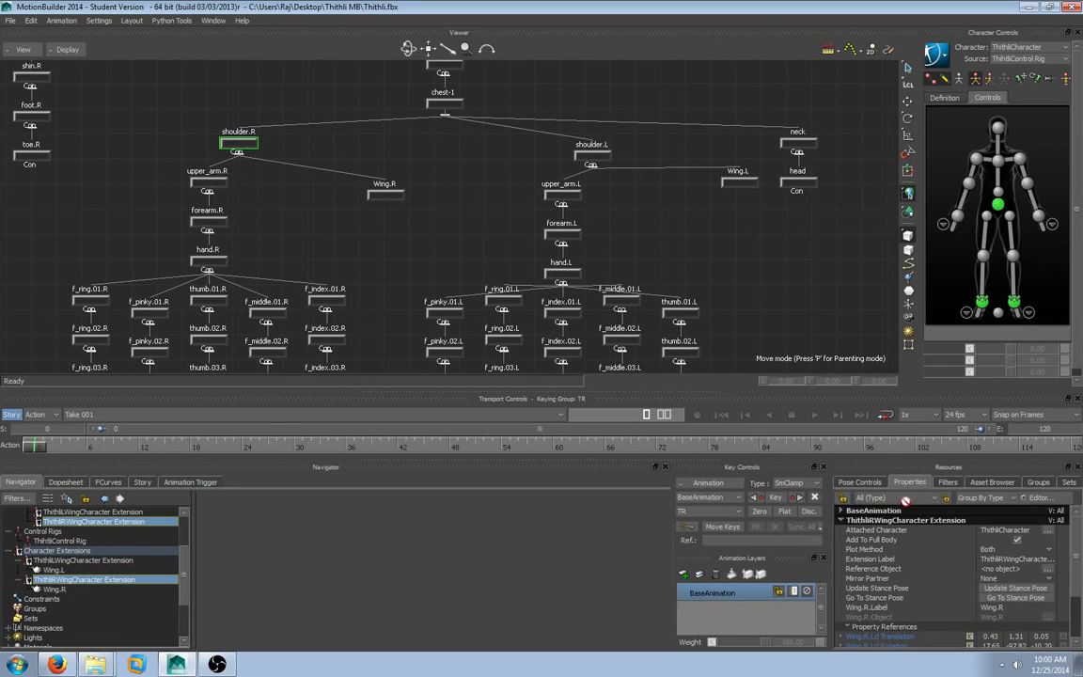
pyautogui.moveTo(905, 501); pyautogui.dragTo(1020, 571)
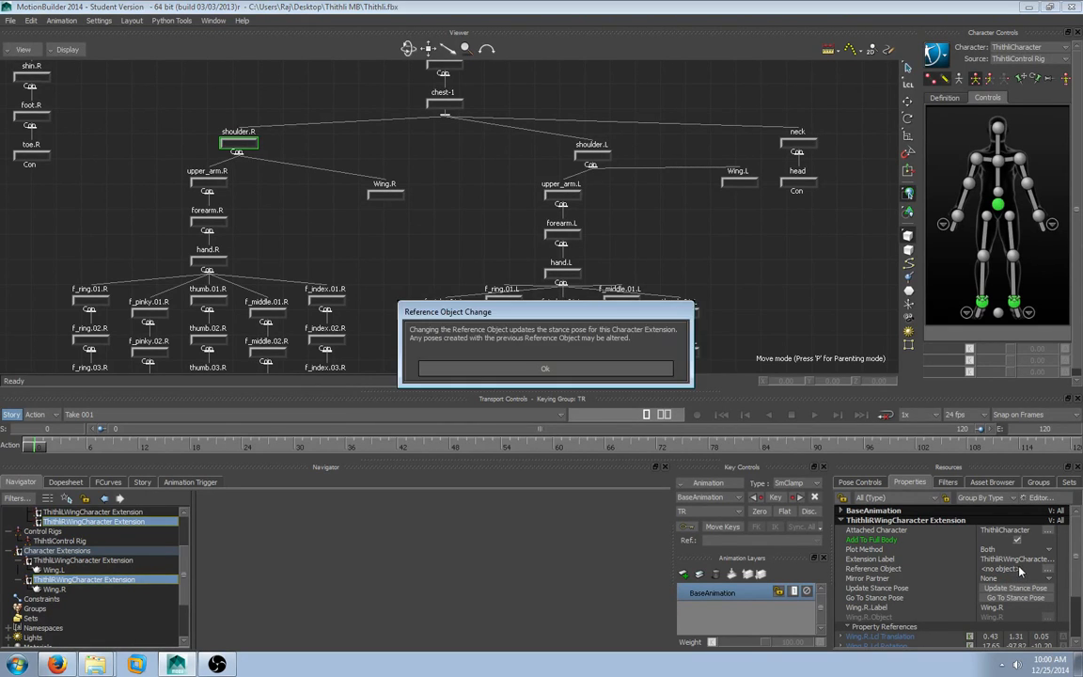
pyautogui.click(539, 370)
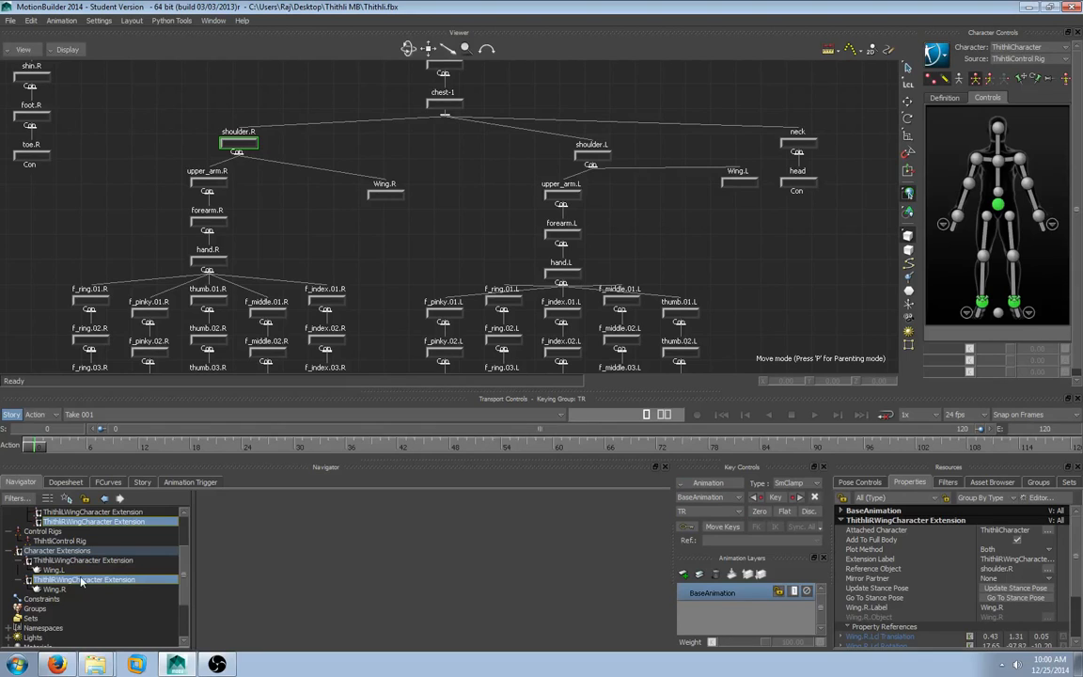
# Set ThithliLWingCharacter Extension as the mirror partner of ThithliRWingCharacter Extension and dismiss the unmatched labels notice.
pyautogui.click(1048, 578)
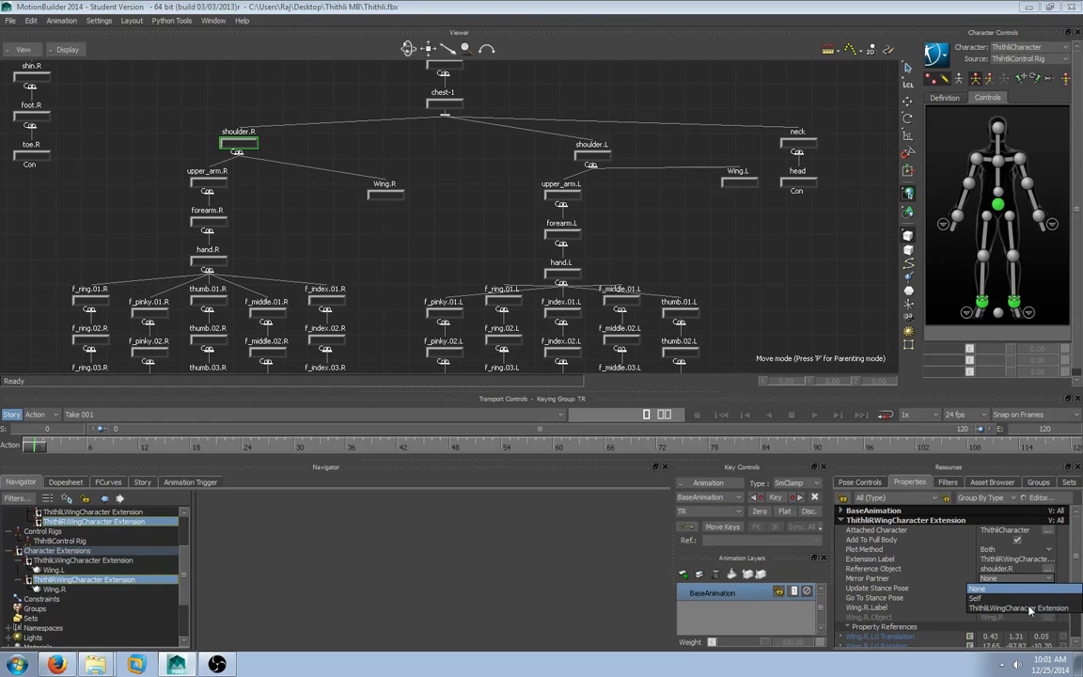
pyautogui.click(1029, 608)
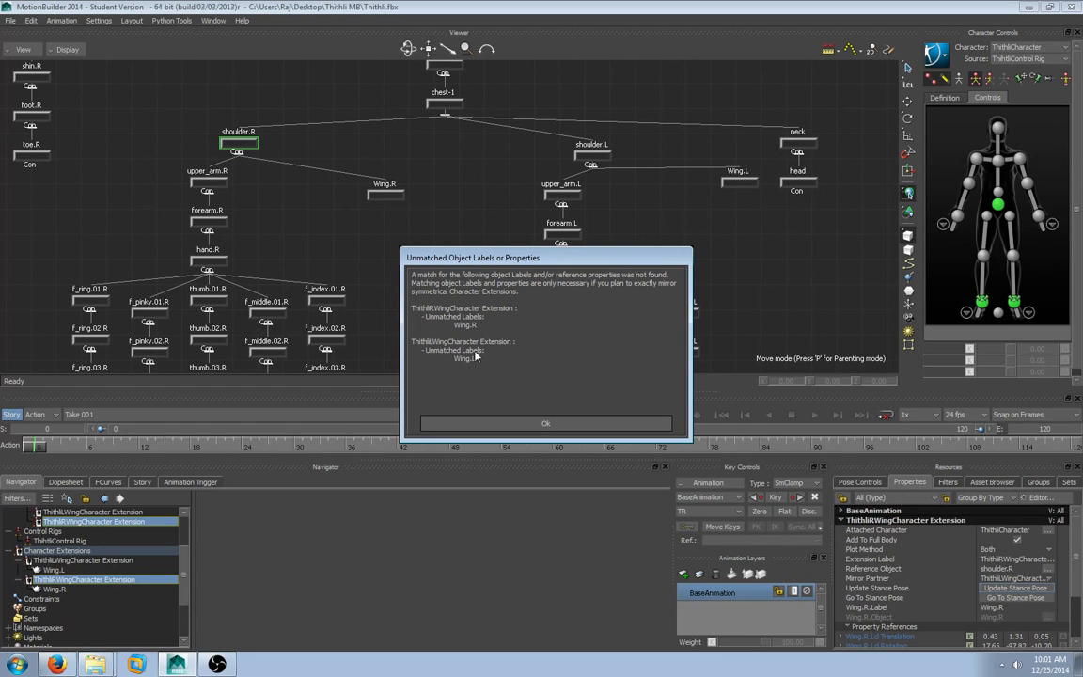
pyautogui.click(546, 425)
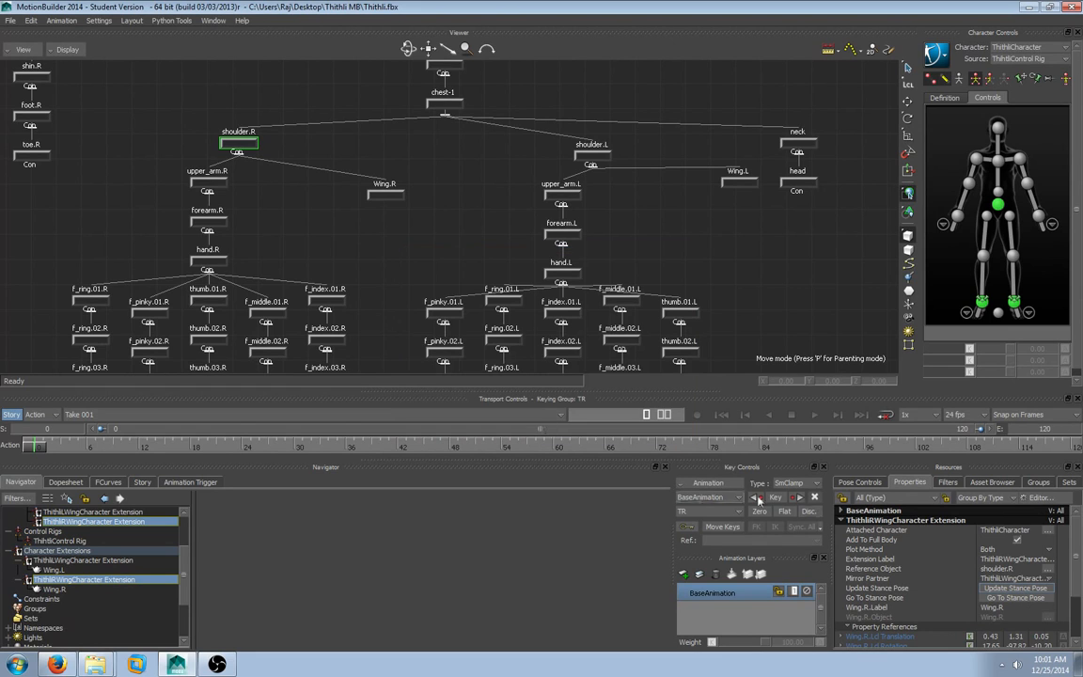
# Select the Wing.L and Wing.R bones under their character extensions in turn to check their labels and locations in the schematic.
pyautogui.click(52, 589)
pyautogui.click(64, 571)
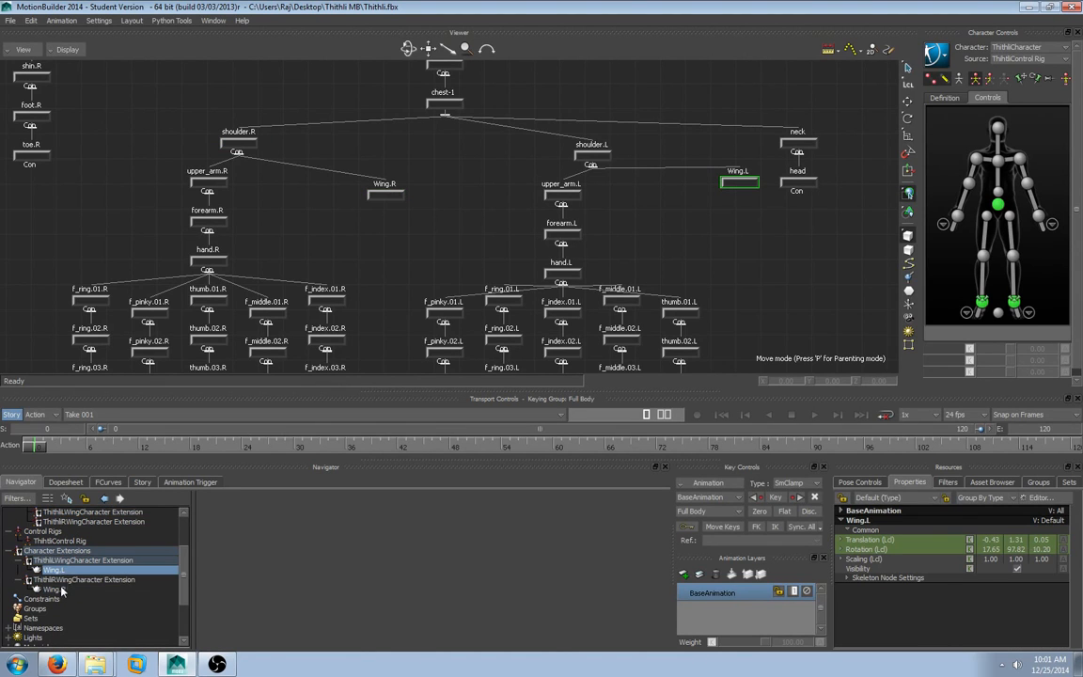
pyautogui.click(66, 588)
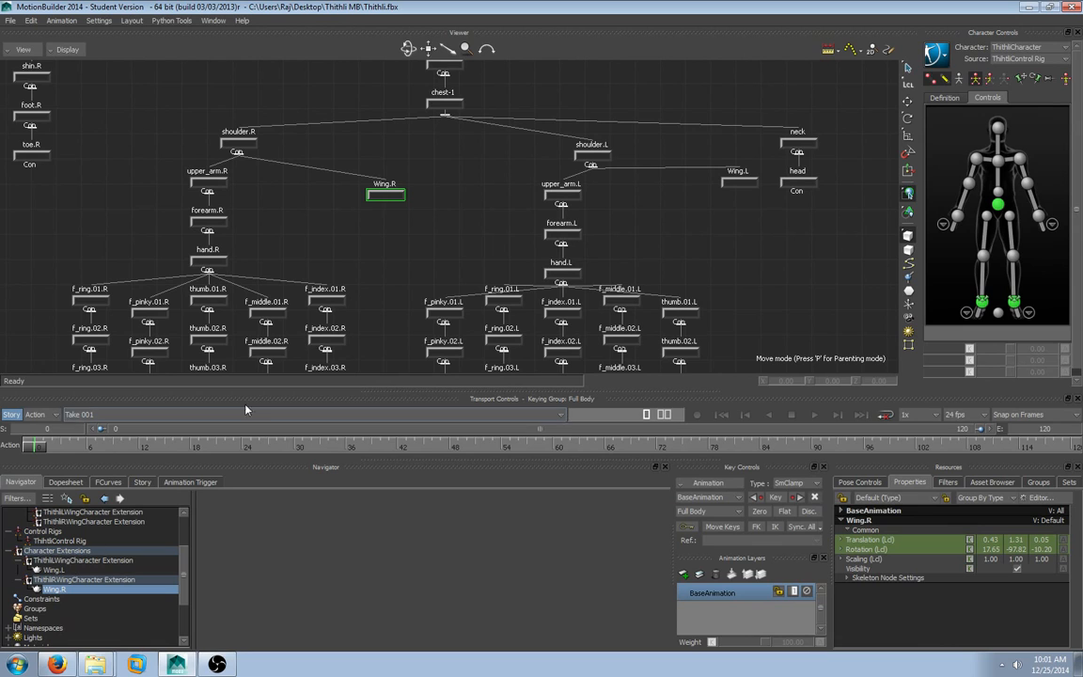
# Collapse the Character Extensions, Control Rigs, ThithliCharacter and Characters branches in the Navigator tree.
pyautogui.click(8, 551)
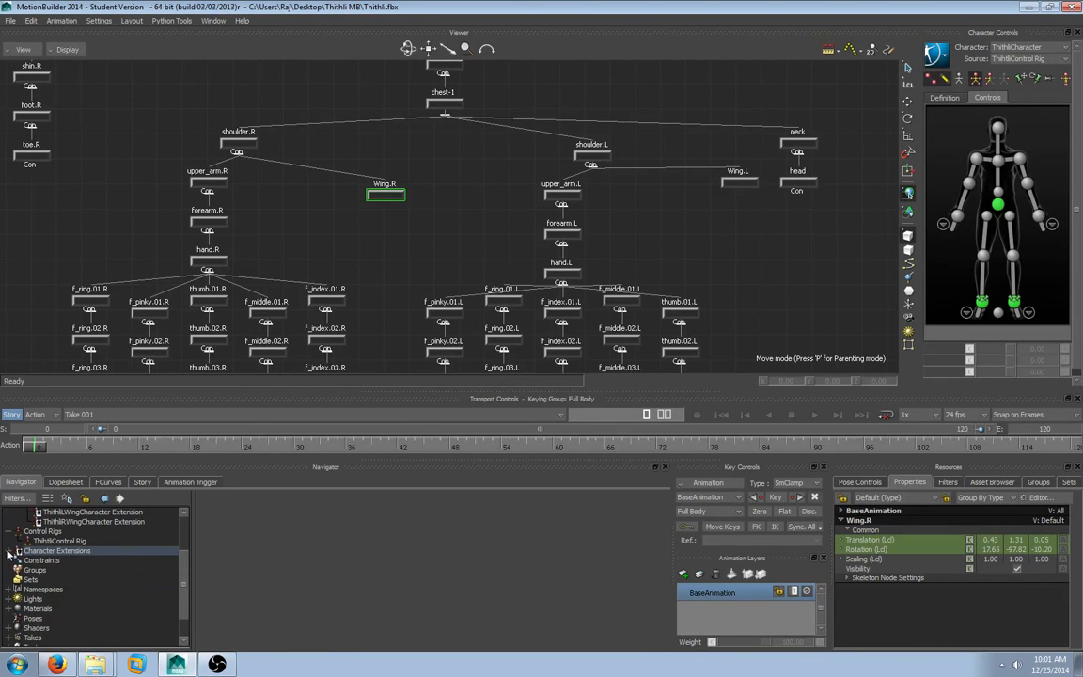
pyautogui.click(6, 532)
pyautogui.scroll(3, 8, 536)
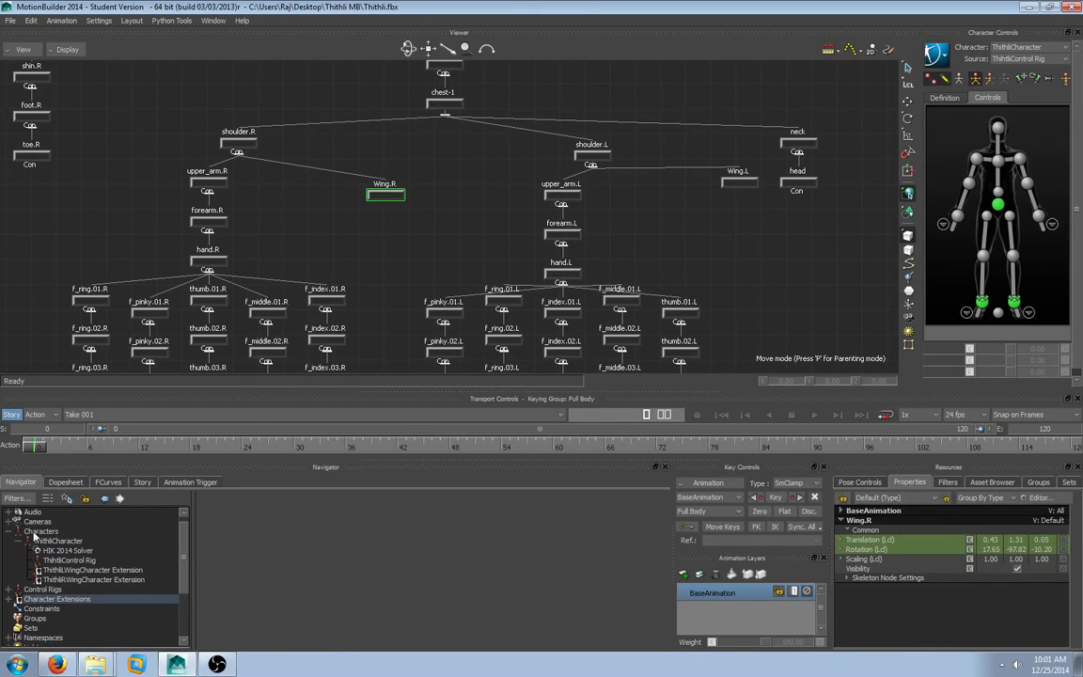
pyautogui.click(16, 542)
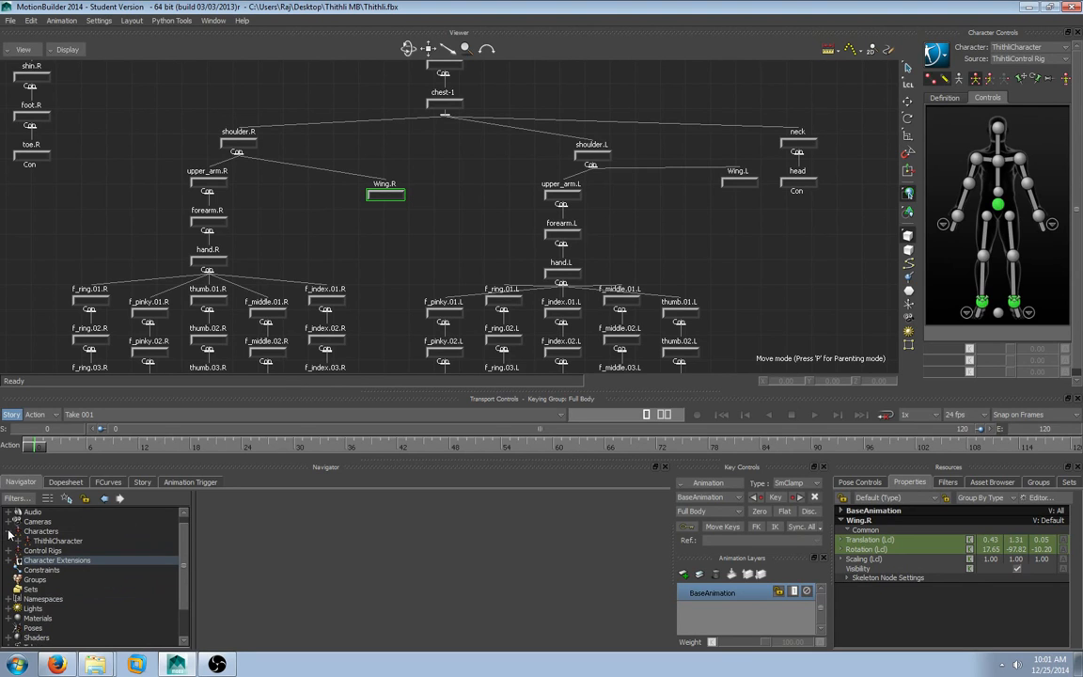
pyautogui.click(7, 531)
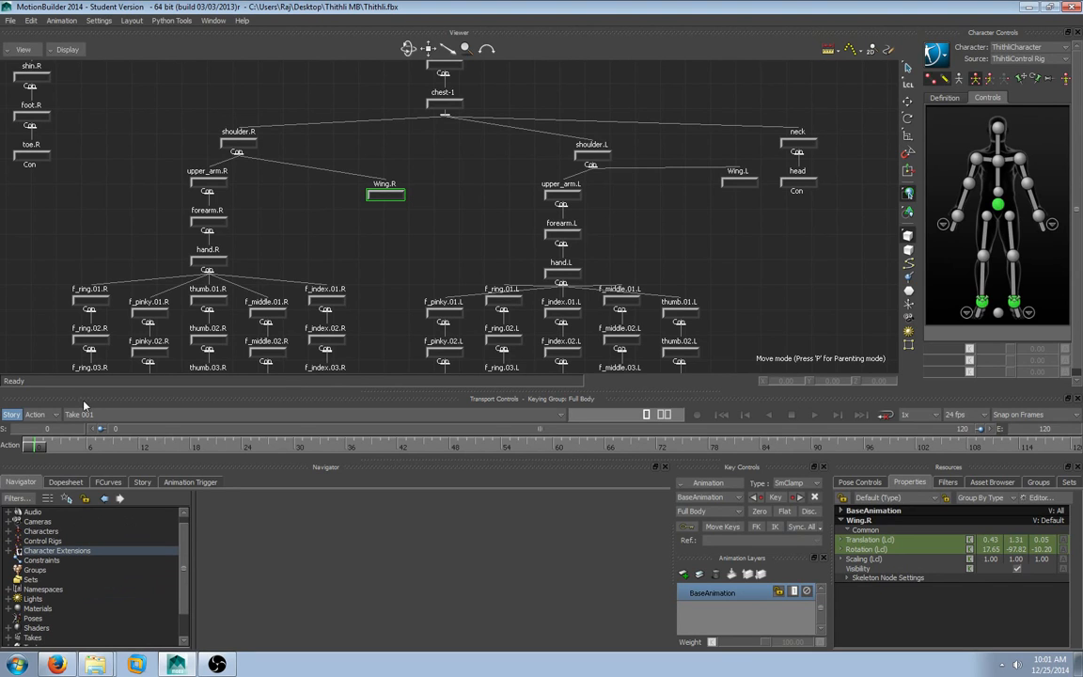
# Return the viewer to the Producer Perspective and save the scene.
pyautogui.click(21, 49)
pyautogui.moveTo(113, 100)
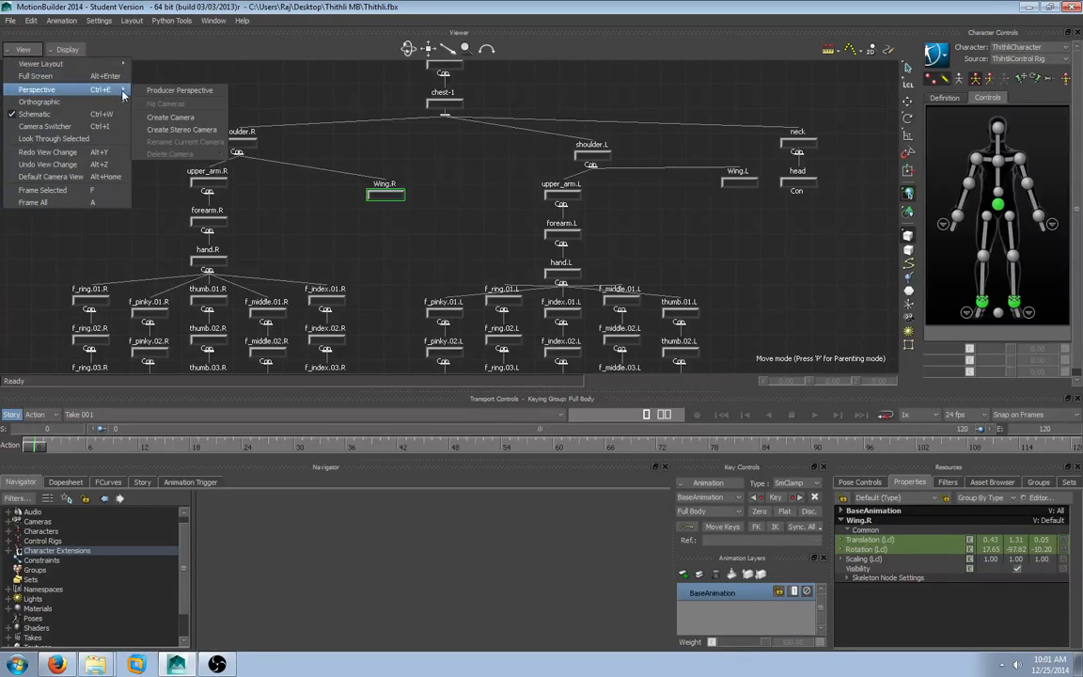
pyautogui.click(151, 89)
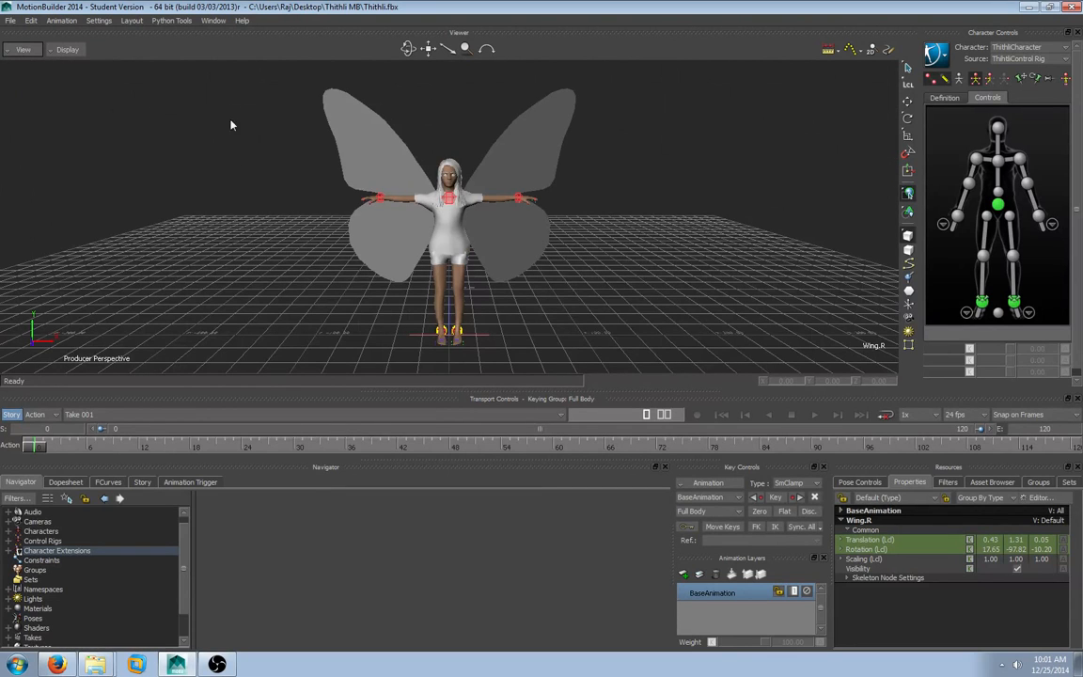
pyautogui.click(9, 20)
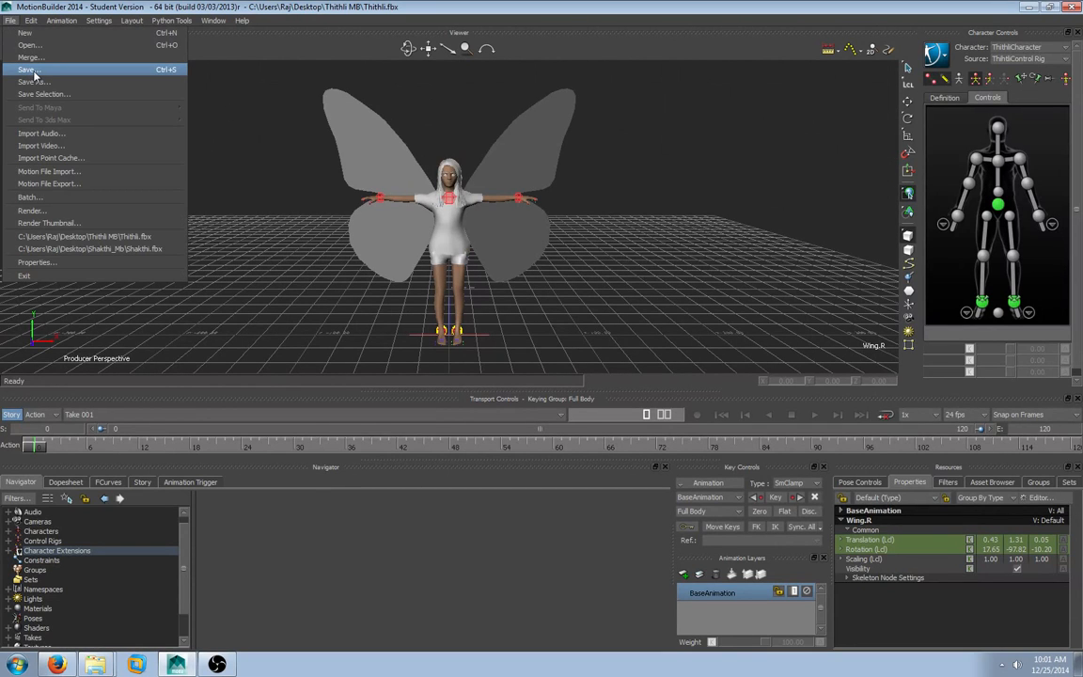
pyautogui.click(34, 71)
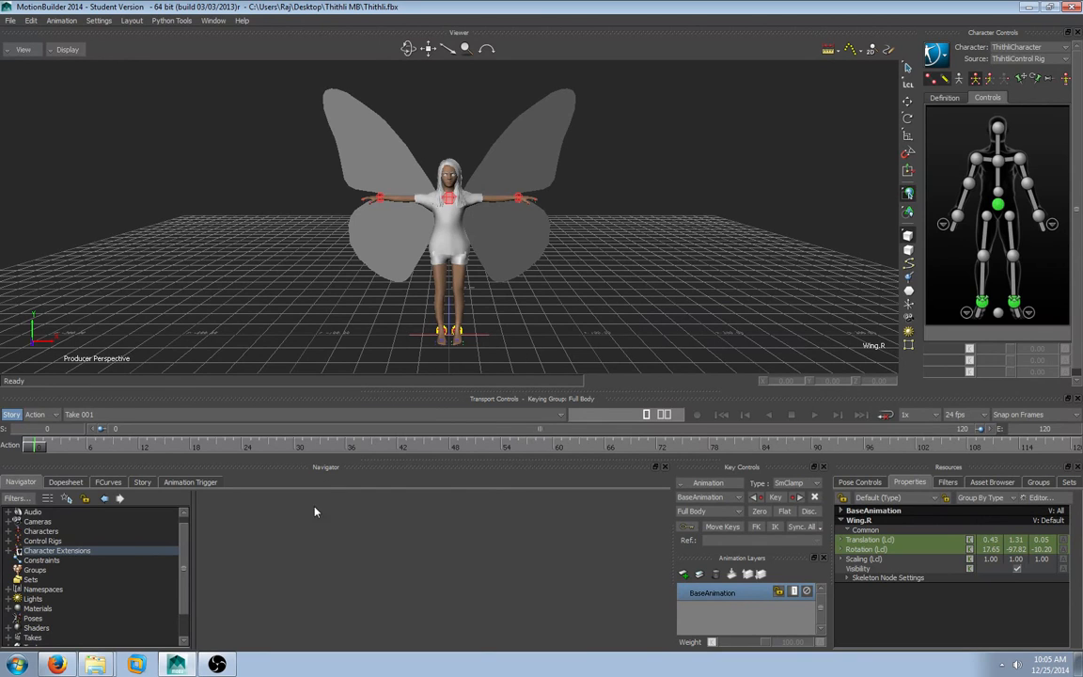
# Switch to Firefox, view cgspeed's MotionBuilder-friendly BVH conversion page from the CMU motion capture resources, and return to MotionBuilder.
pyautogui.click(56, 666)
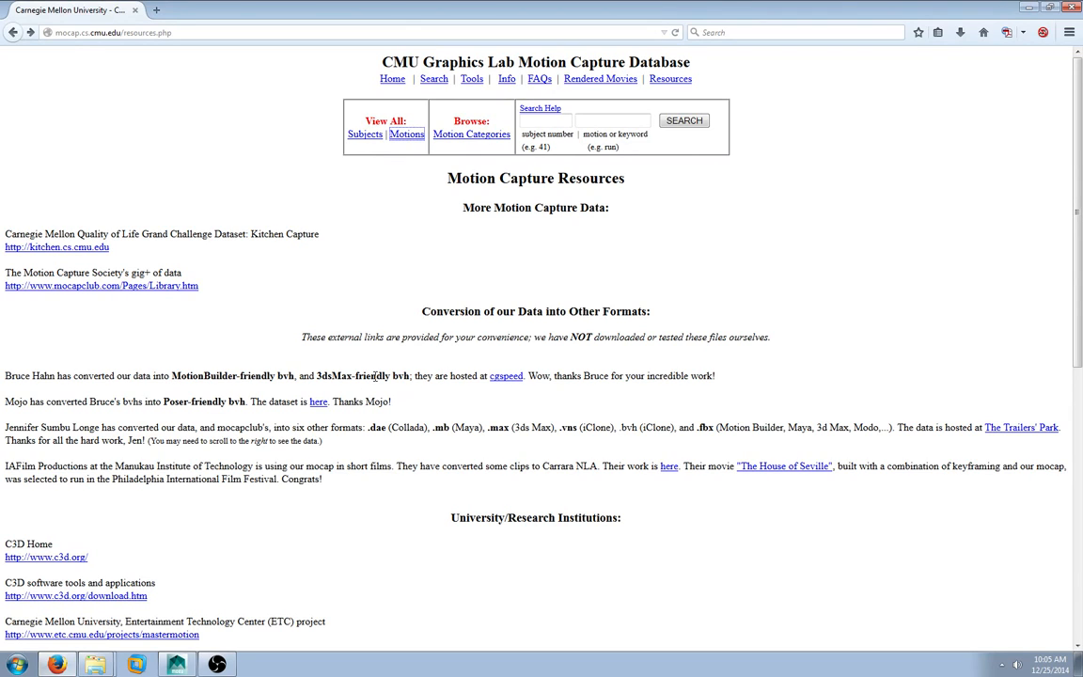
pyautogui.click(507, 376)
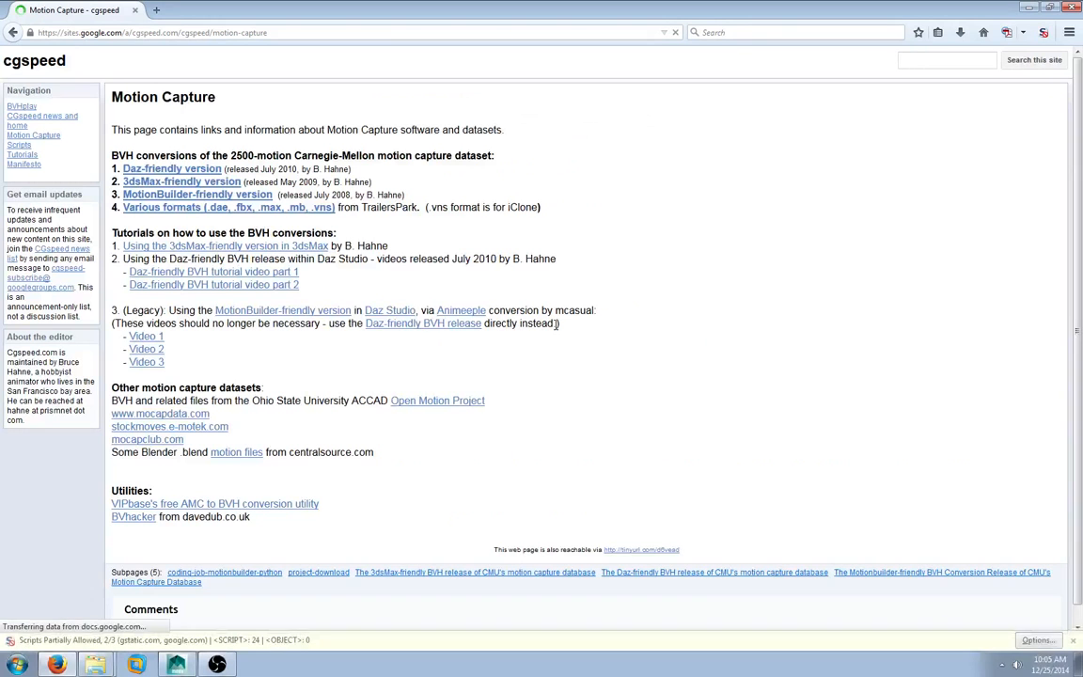
pyautogui.click(158, 194)
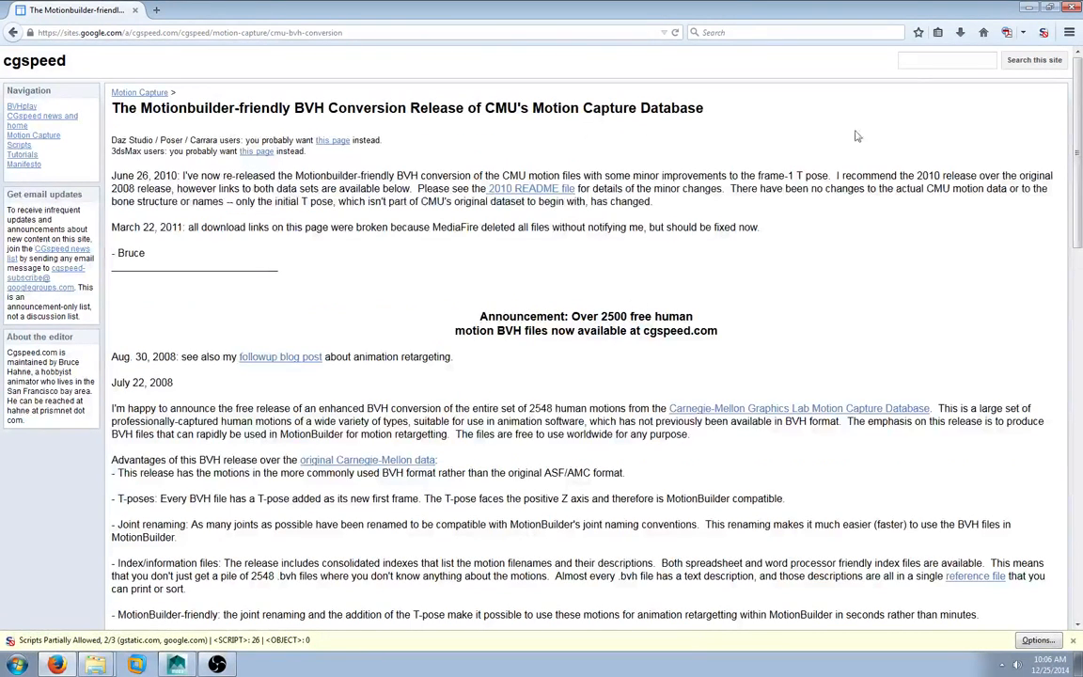
pyautogui.click(1027, 9)
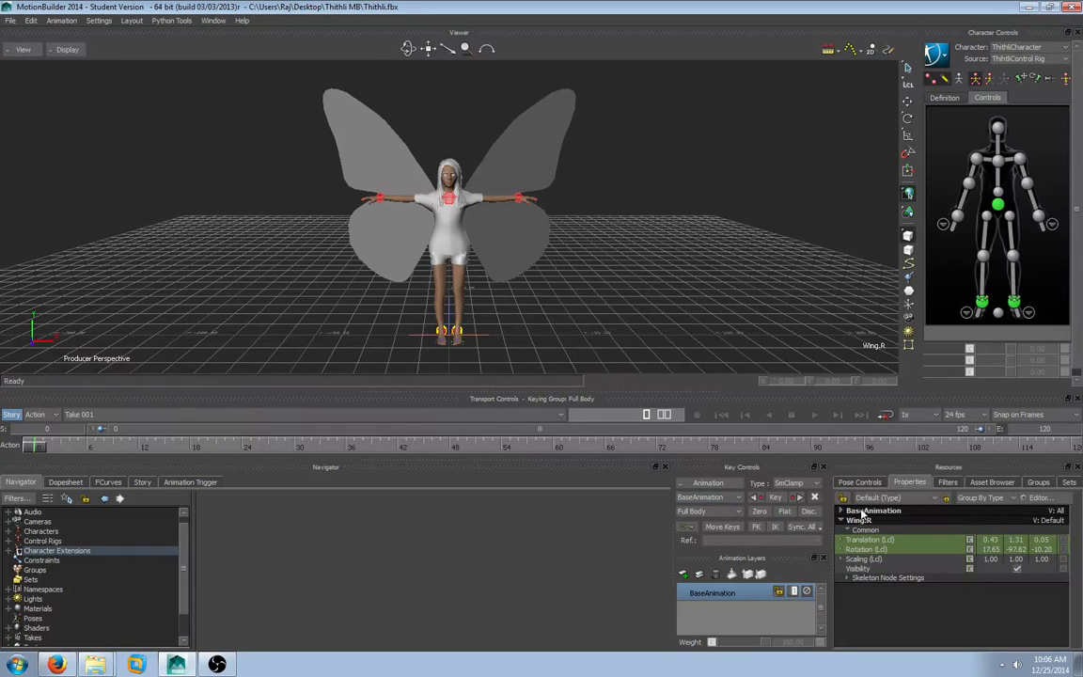
# Import 125_05.bvh from the desktop's Tutorial Files folder into the scene using BVH Import.
pyautogui.click(978, 483)
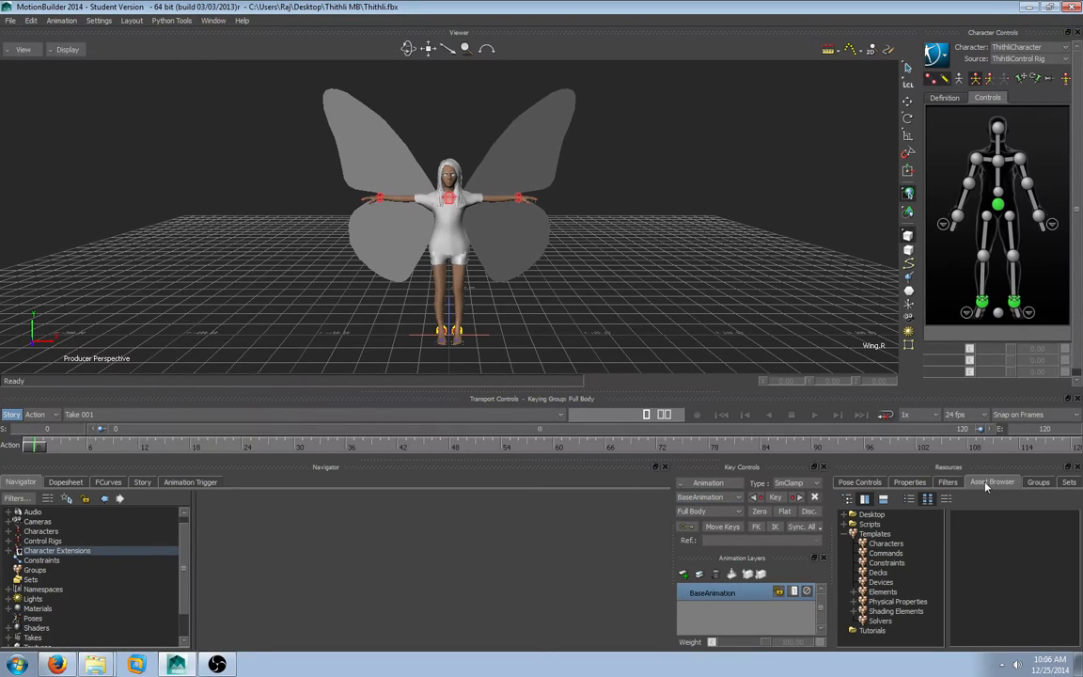
pyautogui.click(850, 515)
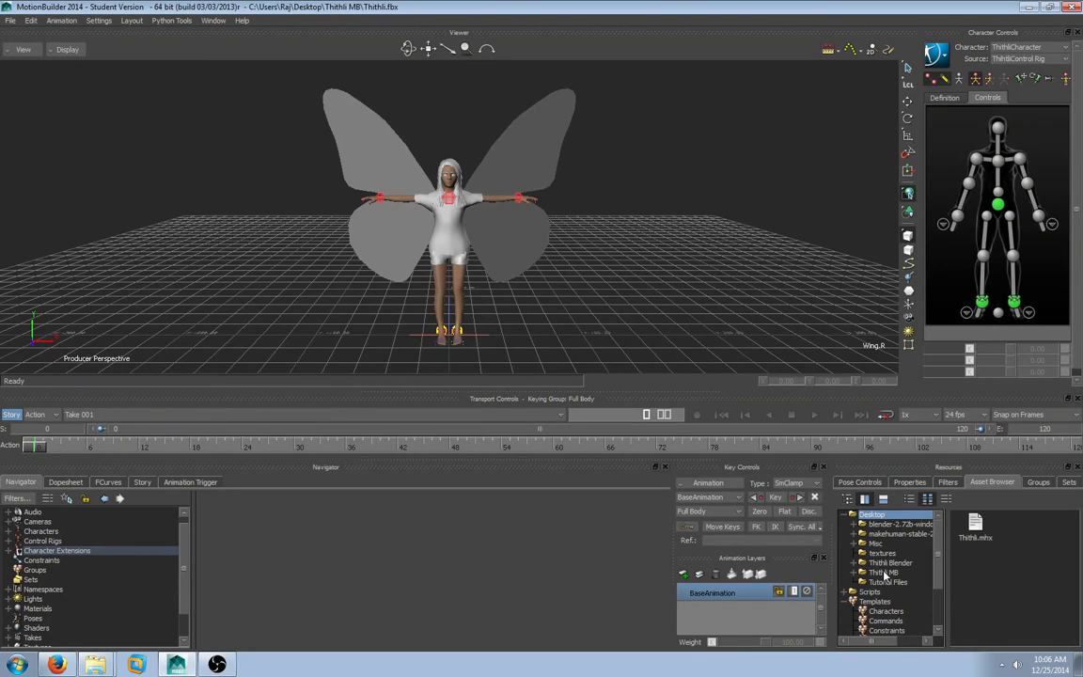
pyautogui.click(889, 583)
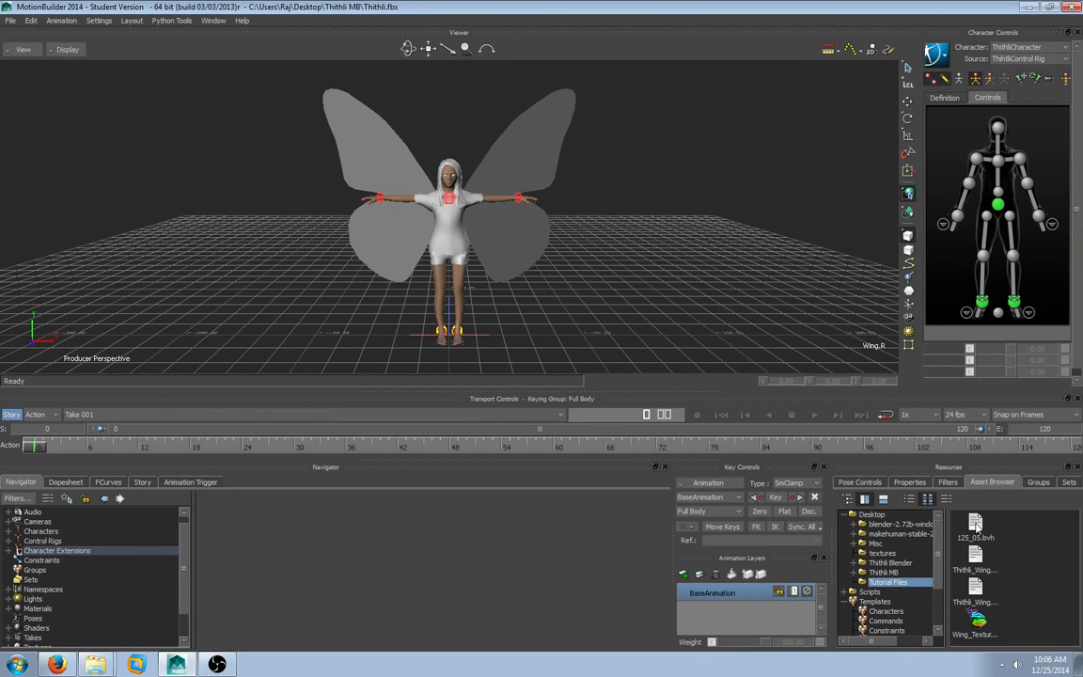
pyautogui.click(976, 526)
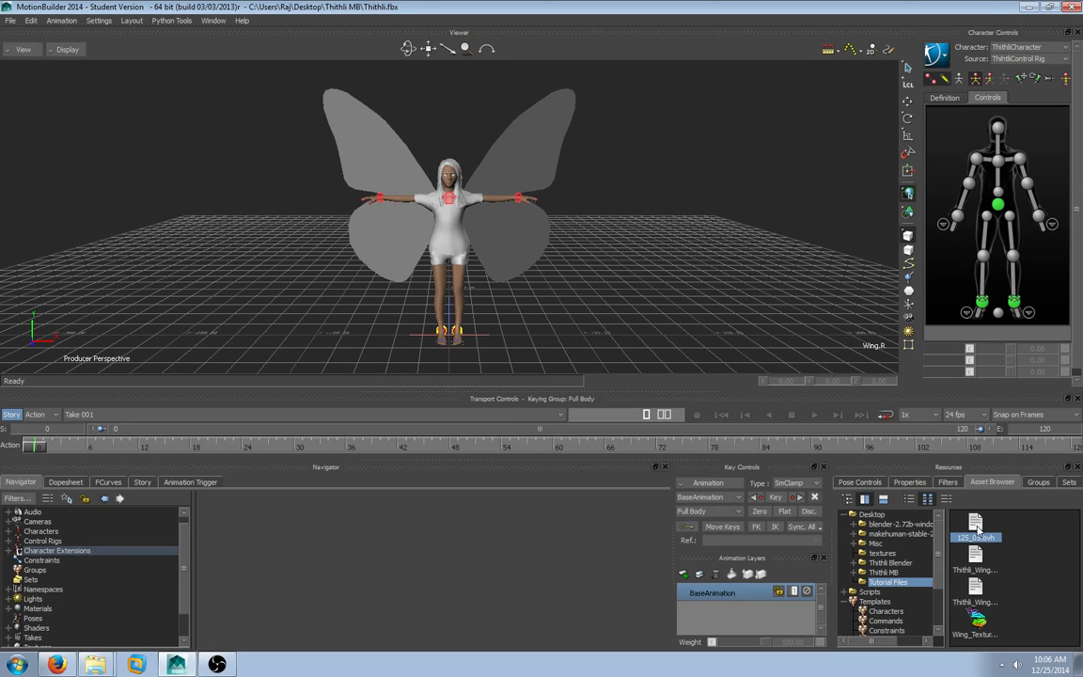
pyautogui.moveTo(978, 529); pyautogui.dragTo(583, 292)
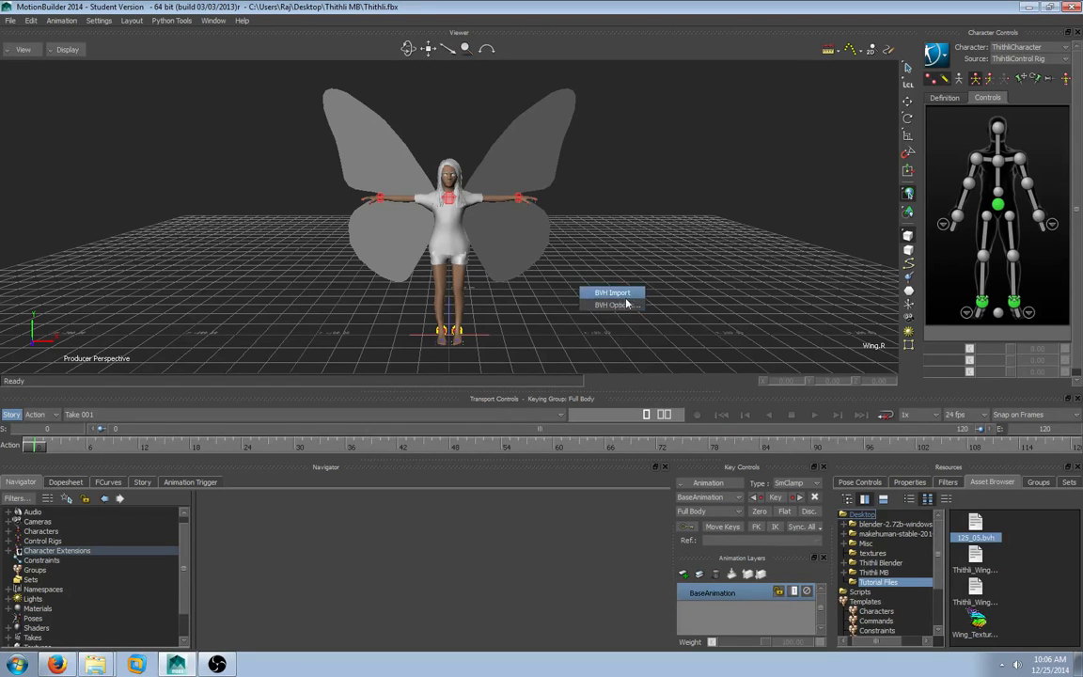
pyautogui.click(628, 294)
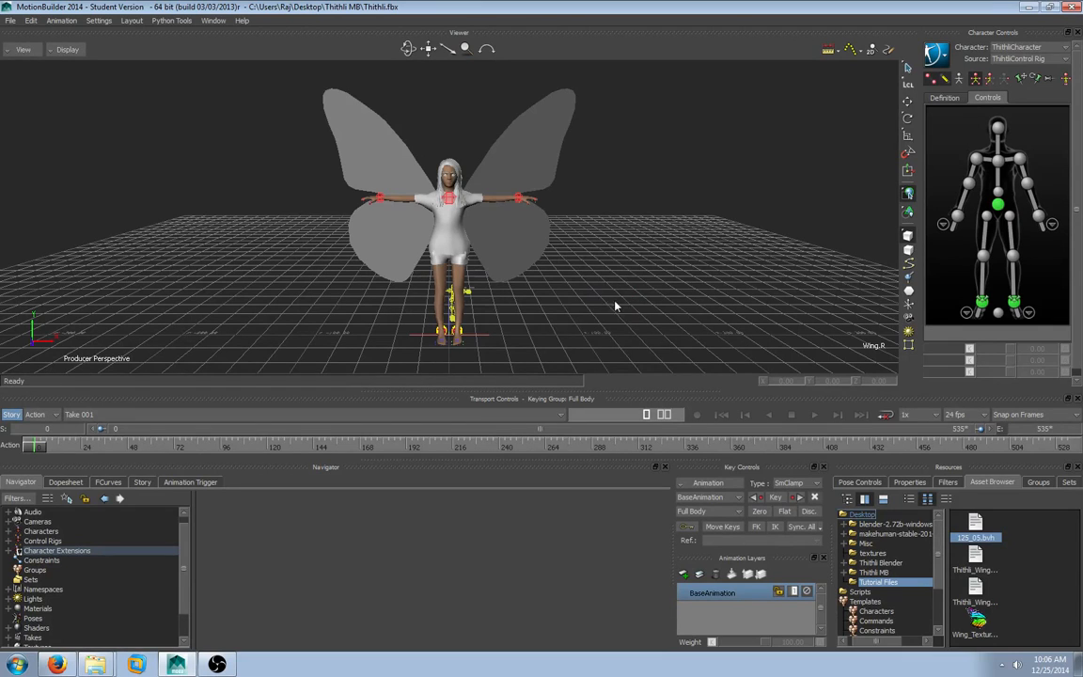
# Play back the imported BVH motion, stop it, and rewind to the start of the take.
pyautogui.click(814, 415)
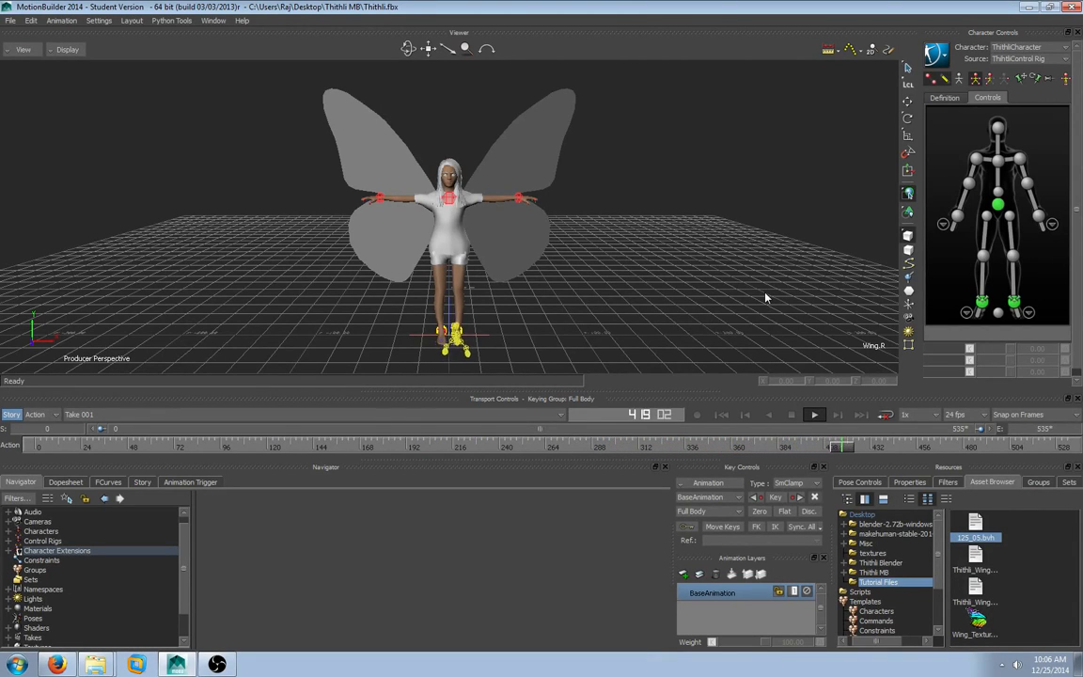
pyautogui.click(790, 418)
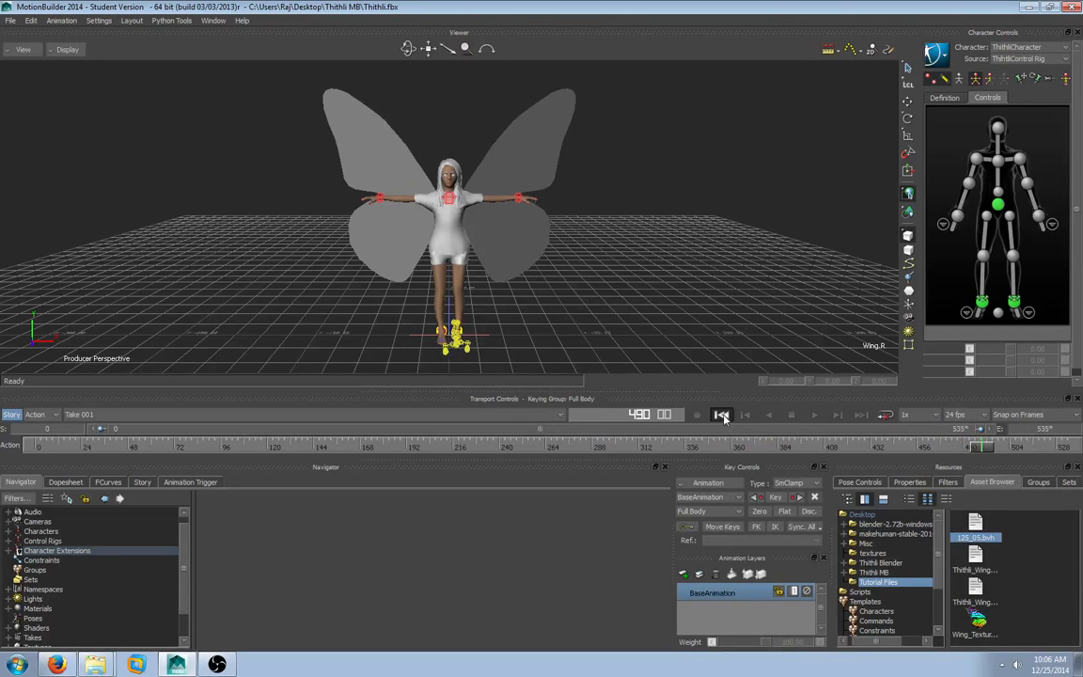
pyautogui.click(722, 415)
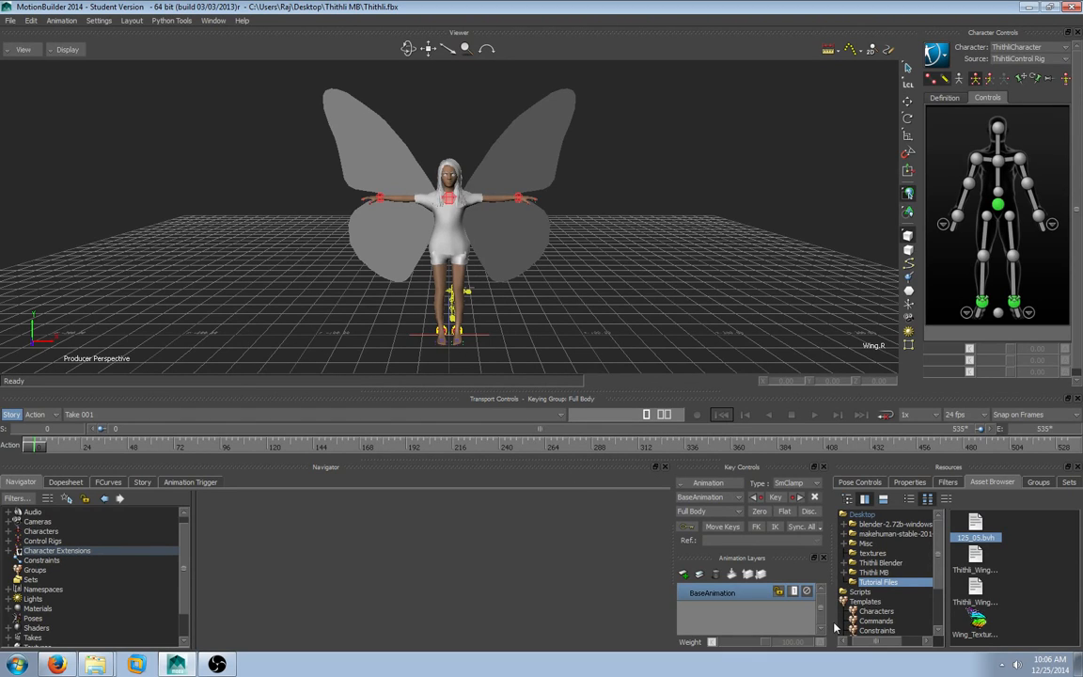
# Characterize the imported BVH skeleton as a biped with the Character template and expand the Characters branch in the Navigator.
pyautogui.click(876, 613)
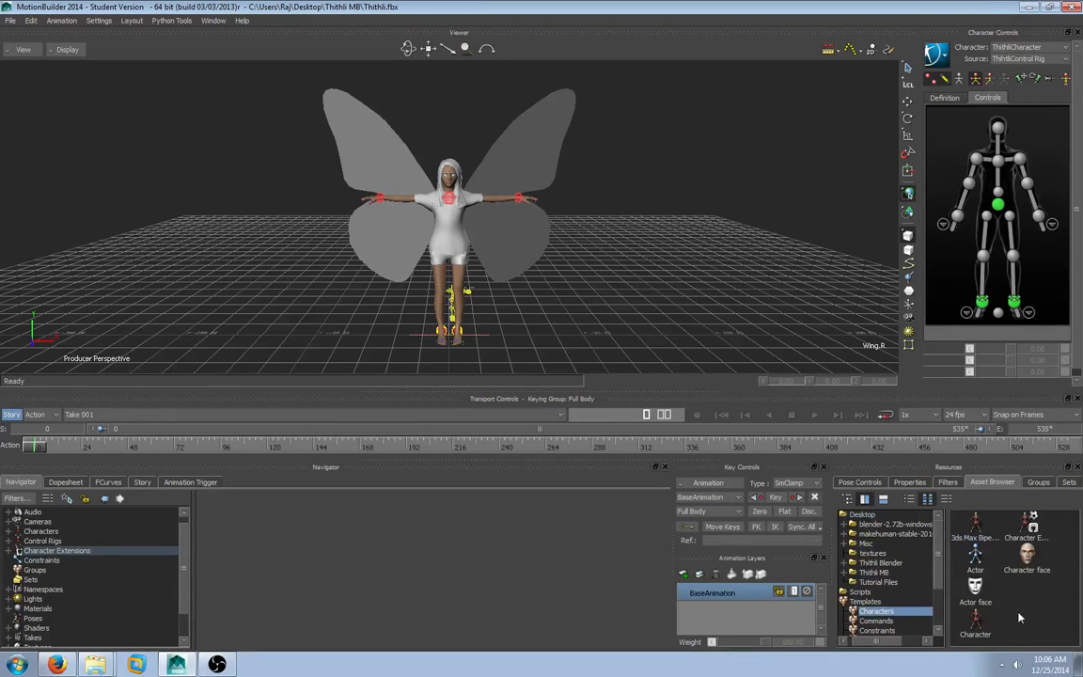
pyautogui.moveTo(975, 625); pyautogui.dragTo(470, 297)
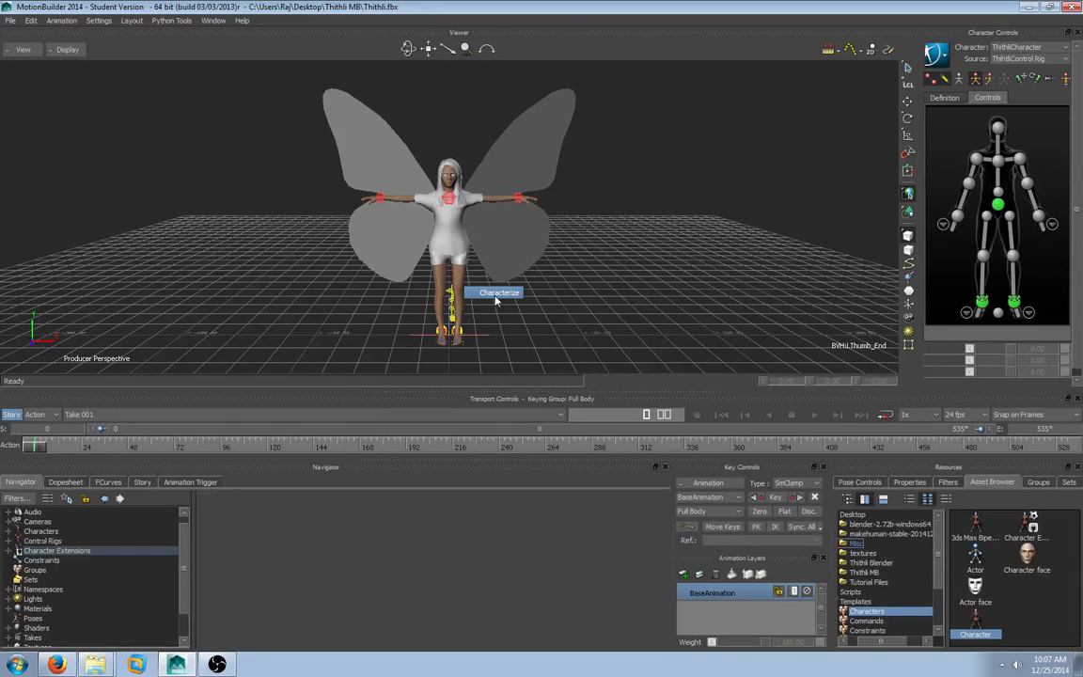
pyautogui.click(496, 297)
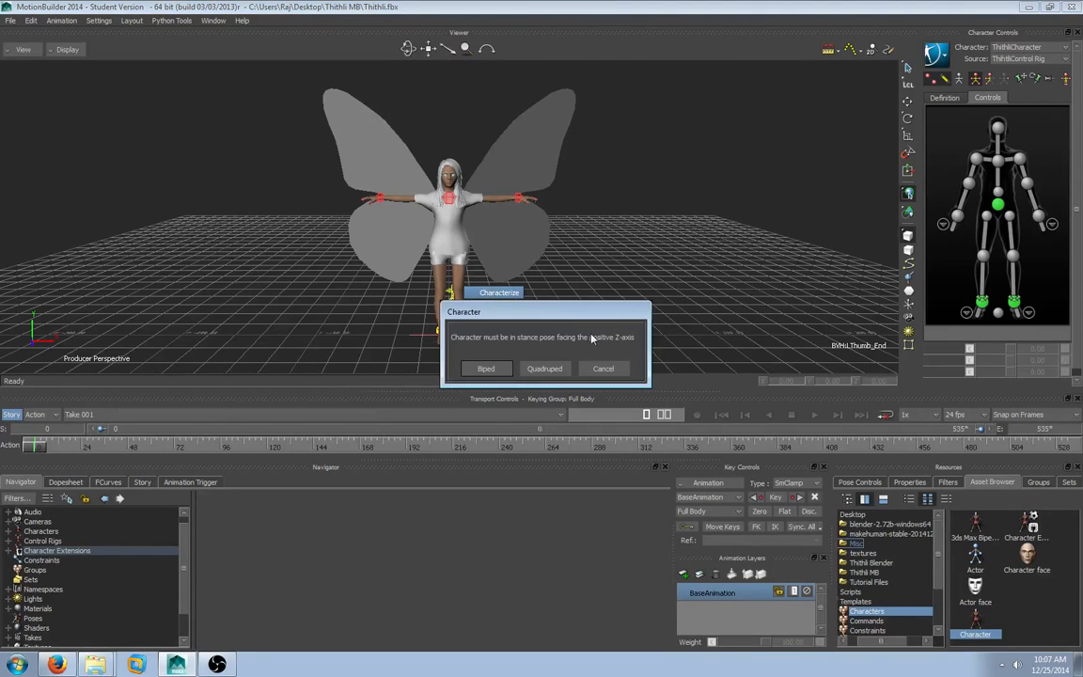
pyautogui.click(486, 369)
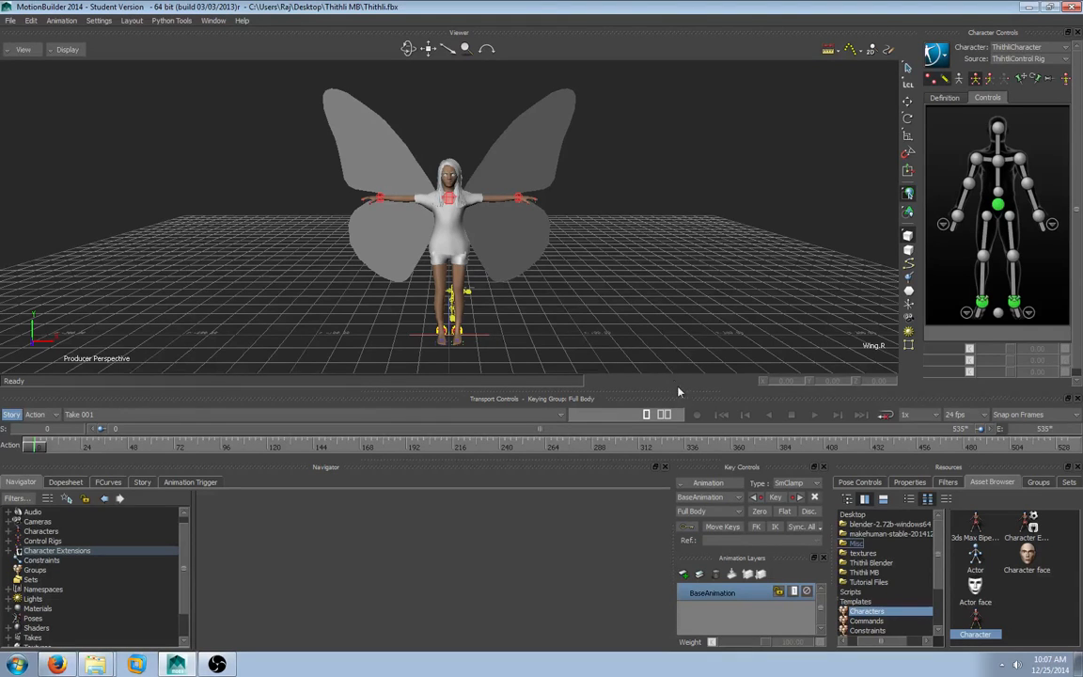
pyautogui.click(9, 532)
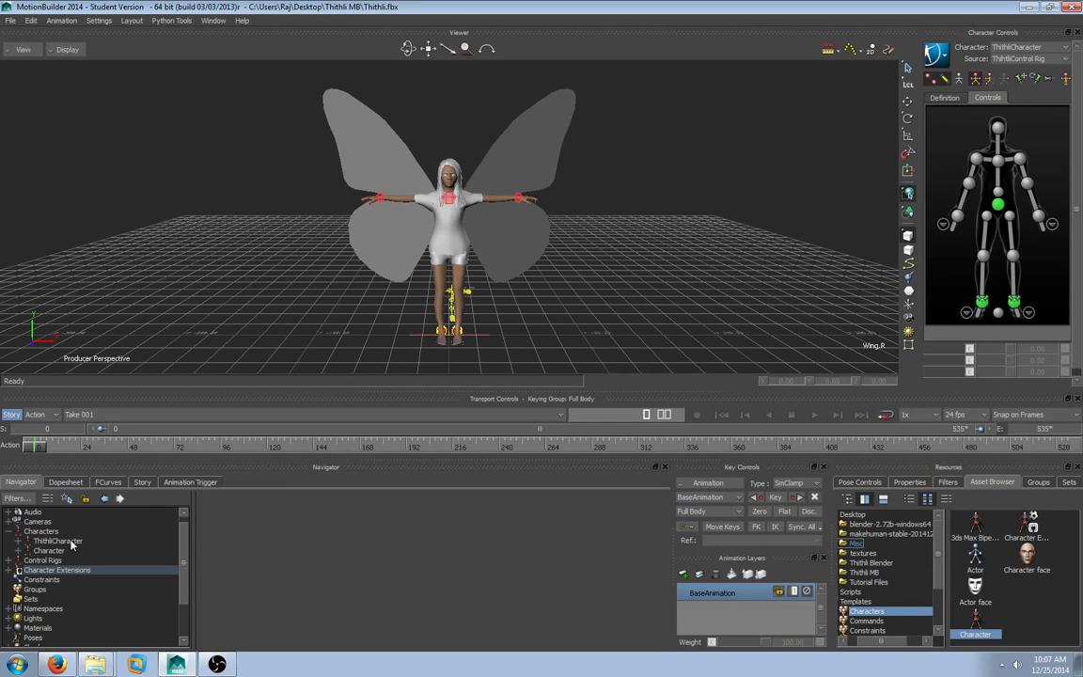
# Make ThithliCharacter the current character and set its source to the characterized BVH skeleton named Character.
pyautogui.click(18, 551)
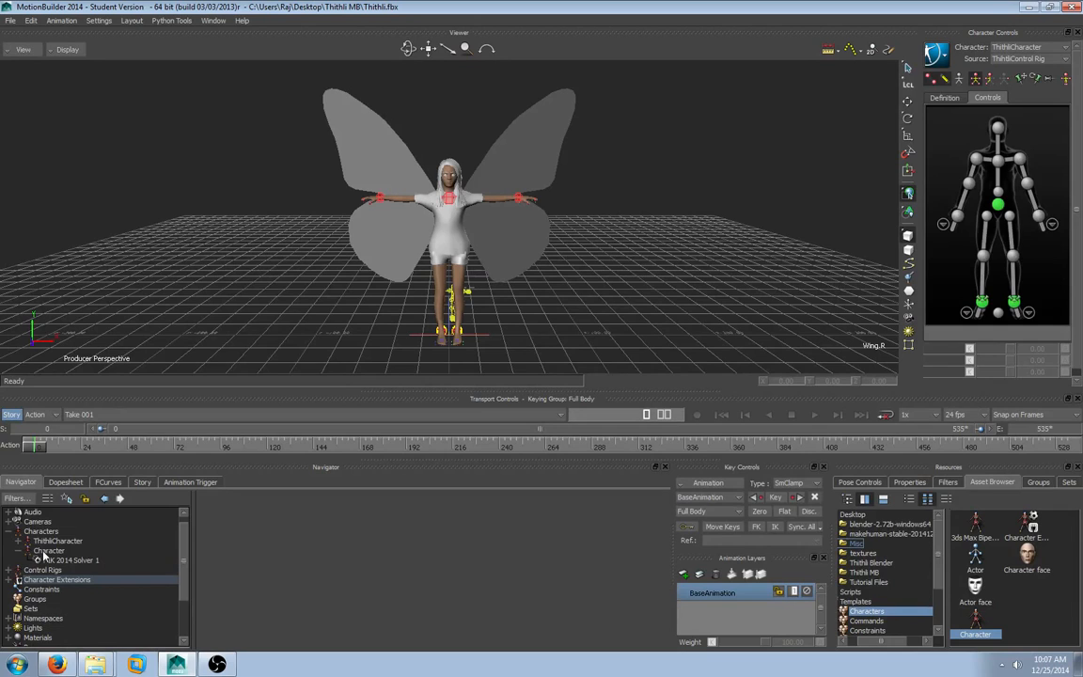
pyautogui.click(56, 550)
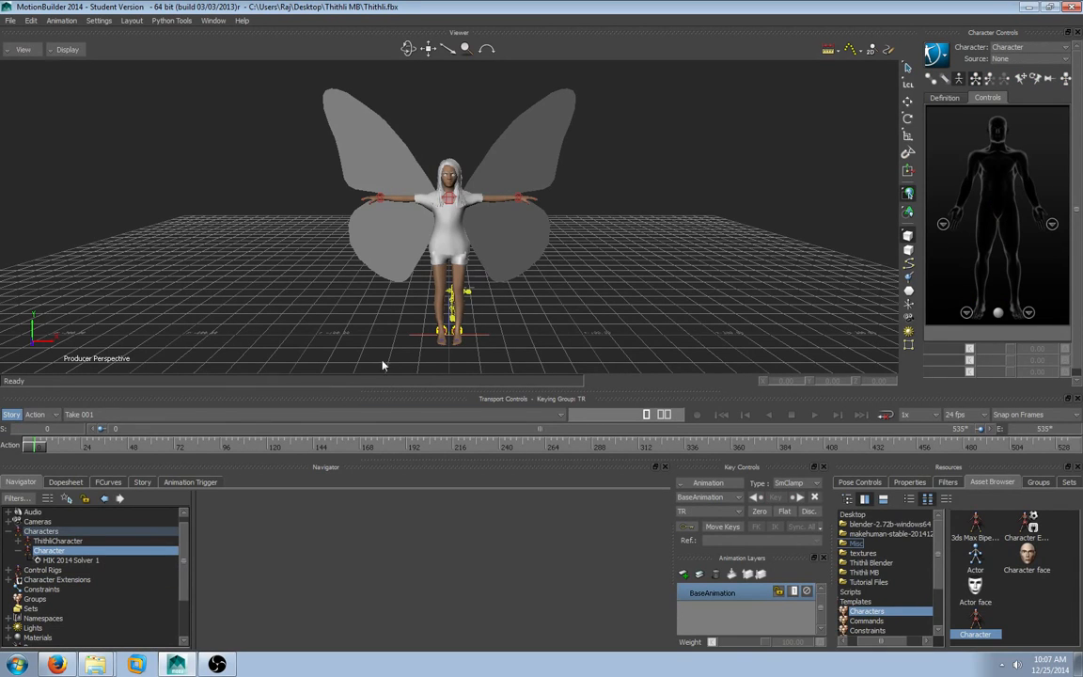
pyautogui.click(10, 570)
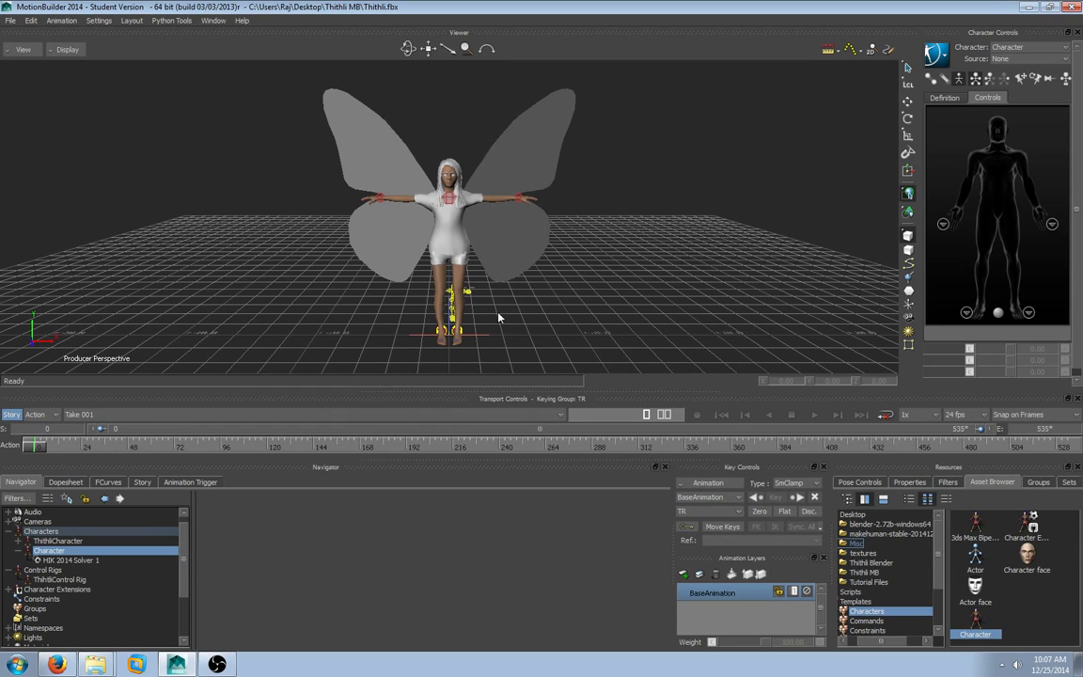
pyautogui.click(1034, 47)
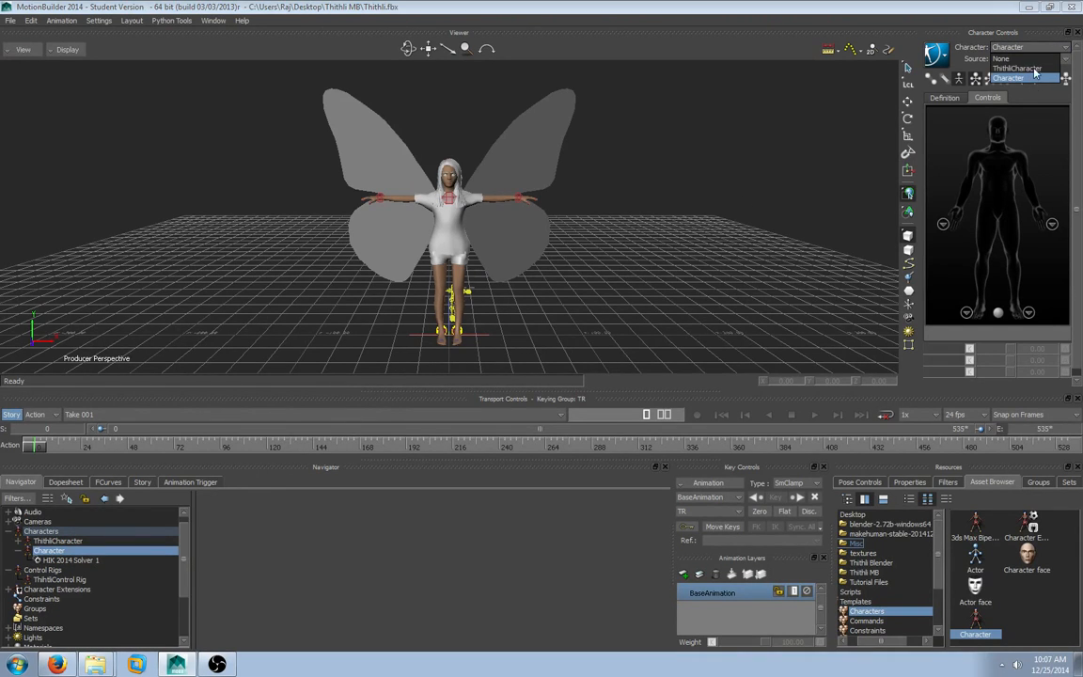
pyautogui.click(1032, 69)
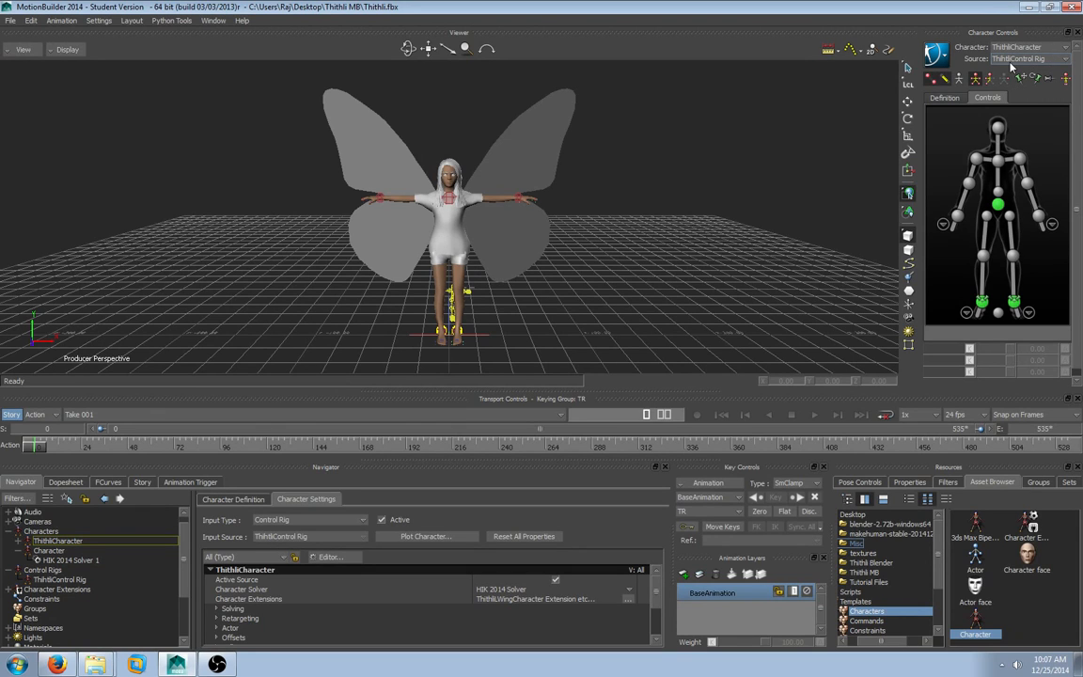
pyautogui.click(1066, 60)
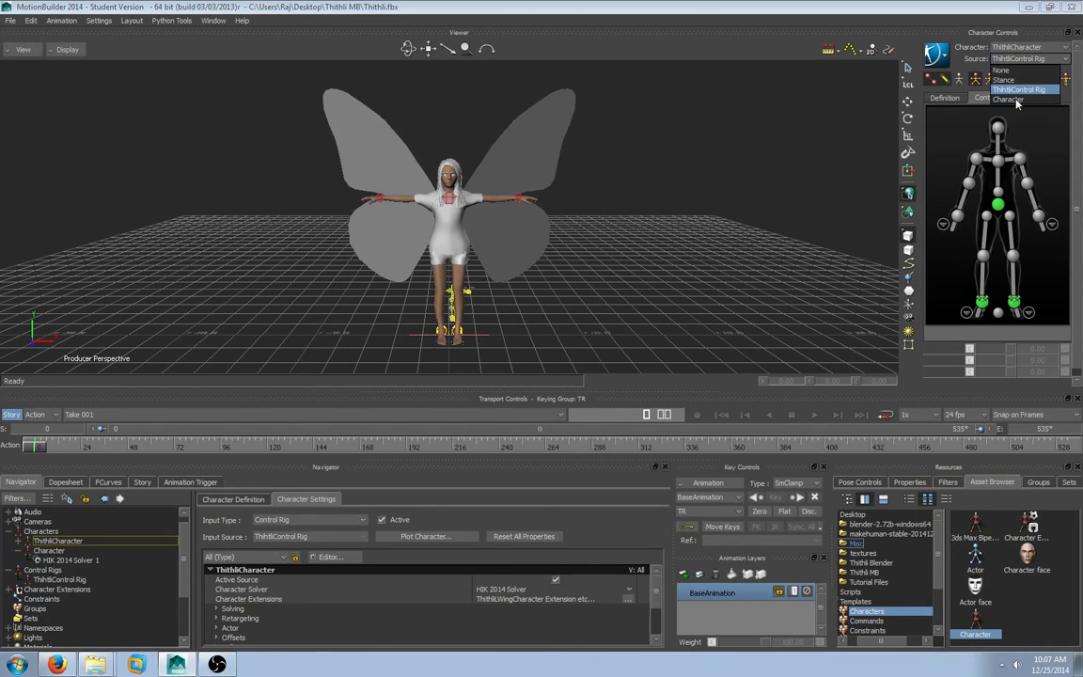
pyautogui.click(1012, 99)
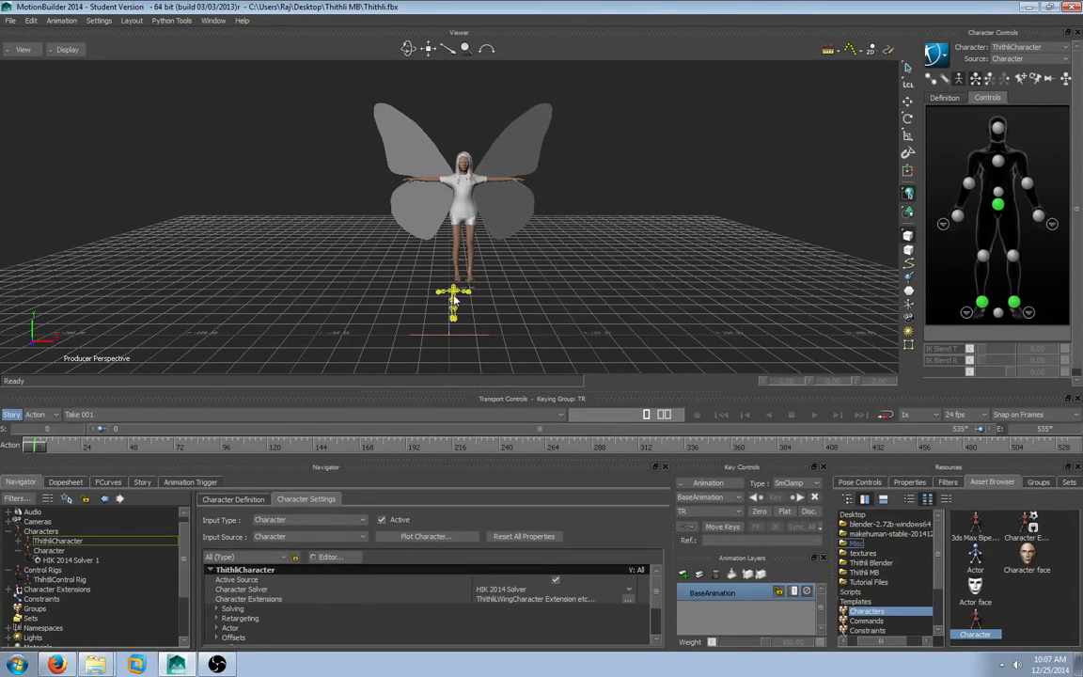
# Play back the retargeted motion on the winged model and rewind to the start of the take.
pyautogui.click(815, 416)
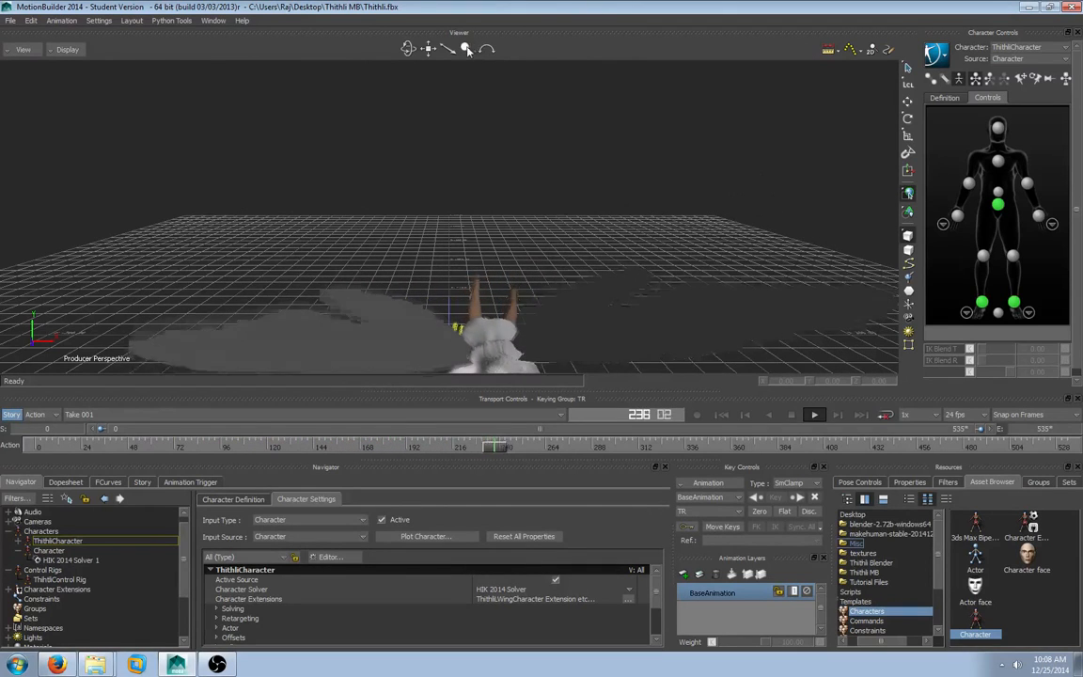
pyautogui.moveTo(467, 50); pyautogui.dragTo(465, 72)
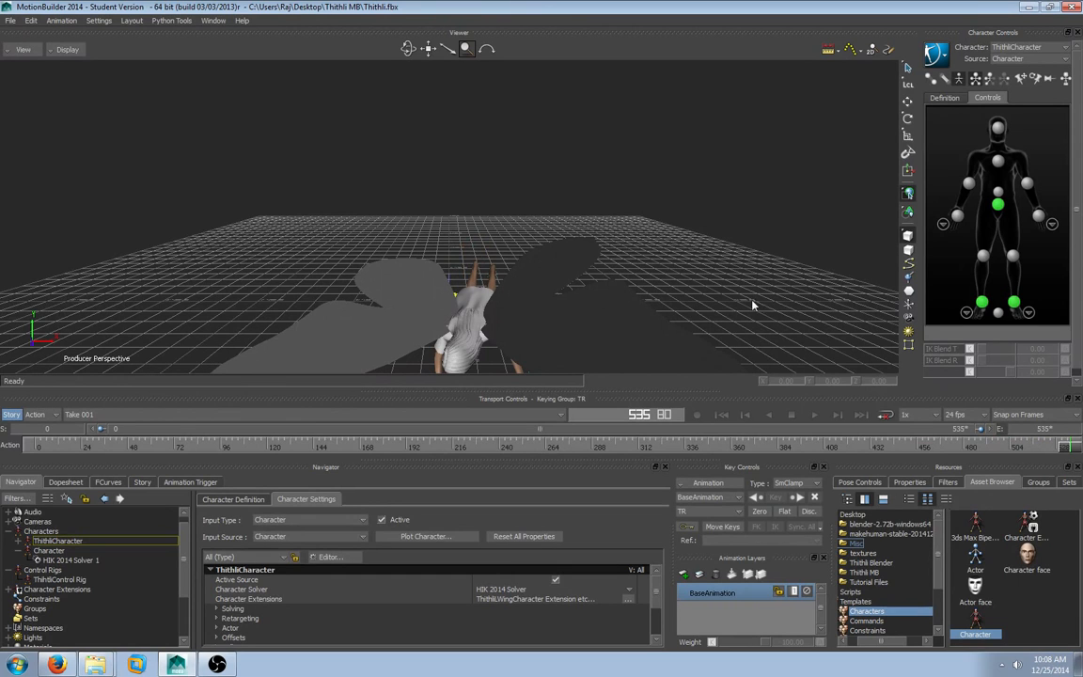
pyautogui.click(721, 415)
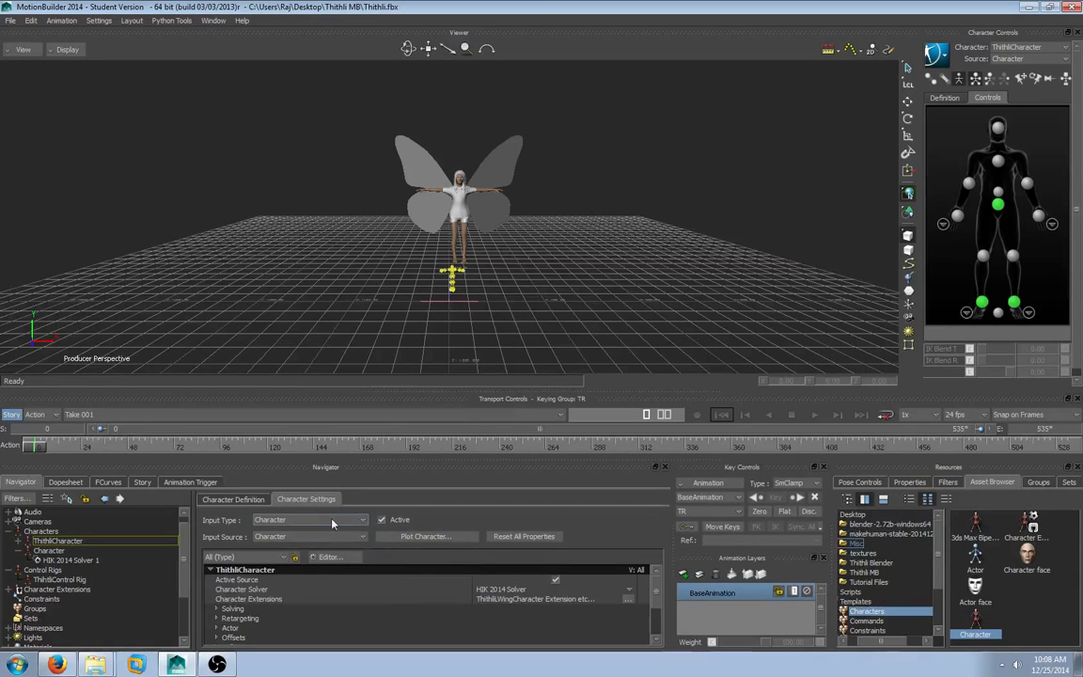
# Plot ThithliCharacter's animation onto its control rig with Smart Plot, Constant Key Reducer and Plot Extensions enabled.
pyautogui.click(428, 537)
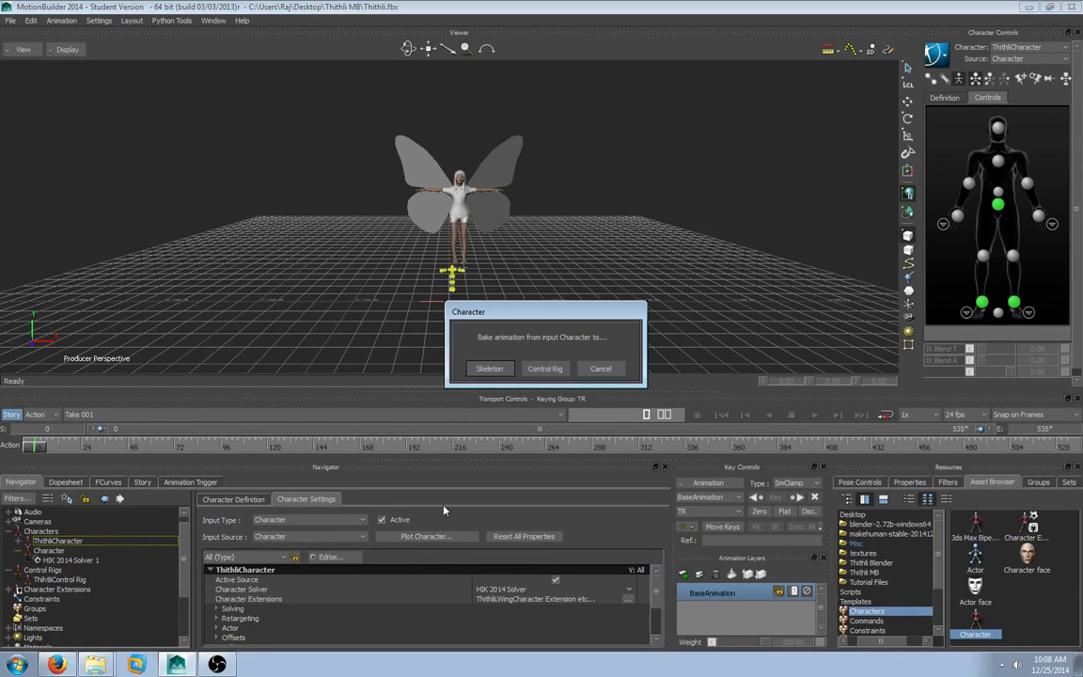
pyautogui.click(545, 369)
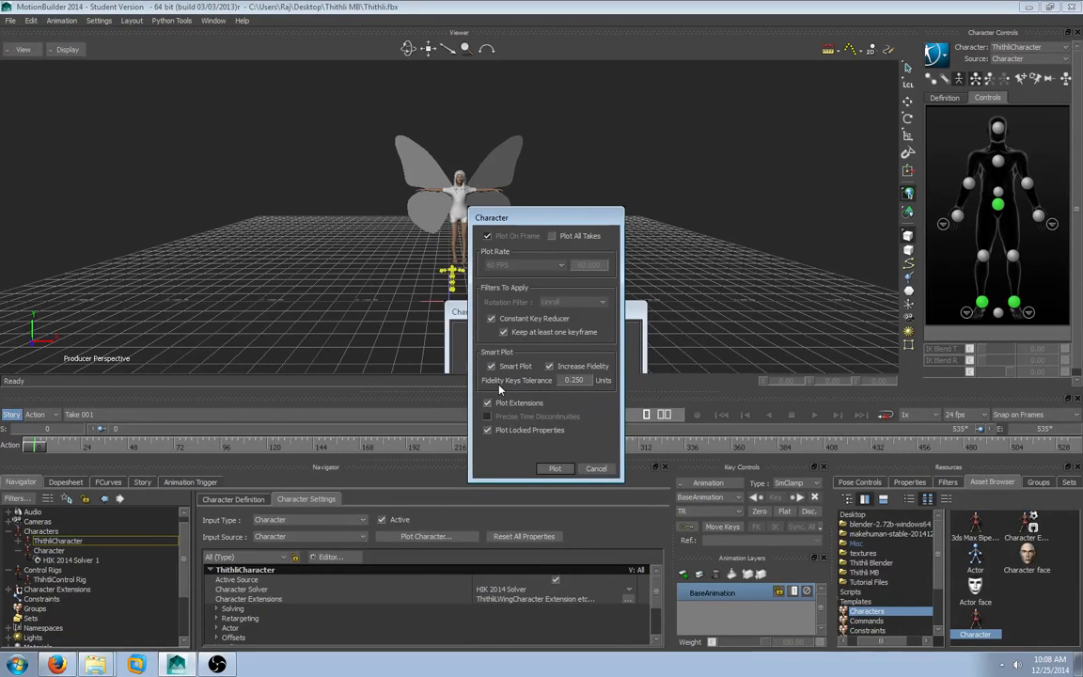
pyautogui.click(555, 469)
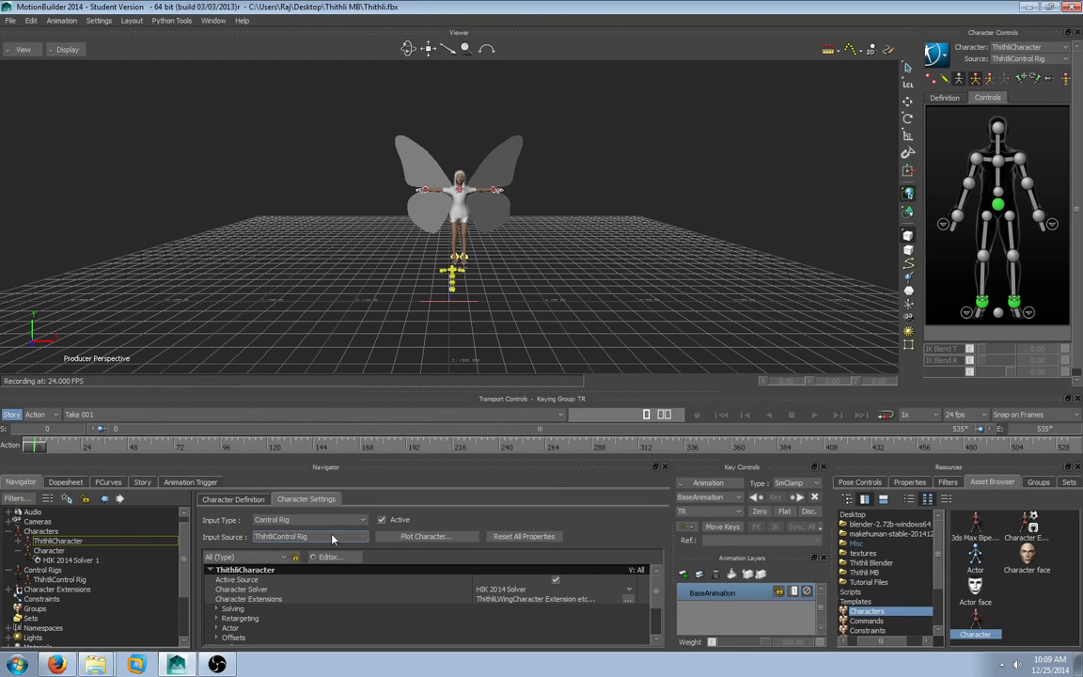
# Play back the baked control rig animation, stop it, and rewind to the start of the take.
pyautogui.click(814, 416)
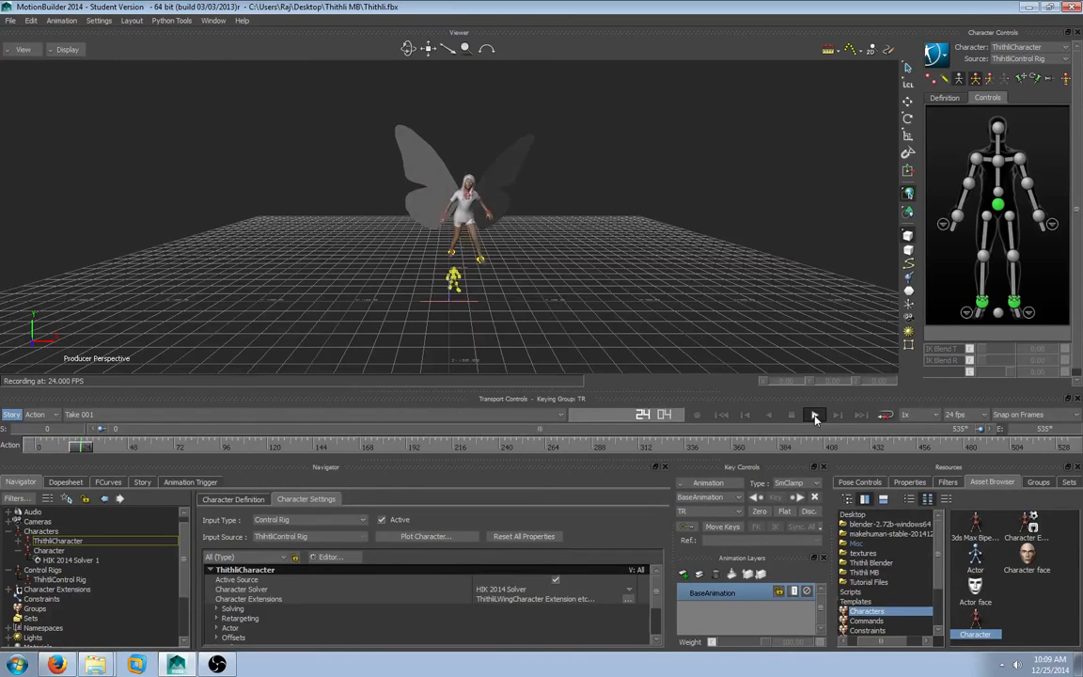
pyautogui.click(792, 416)
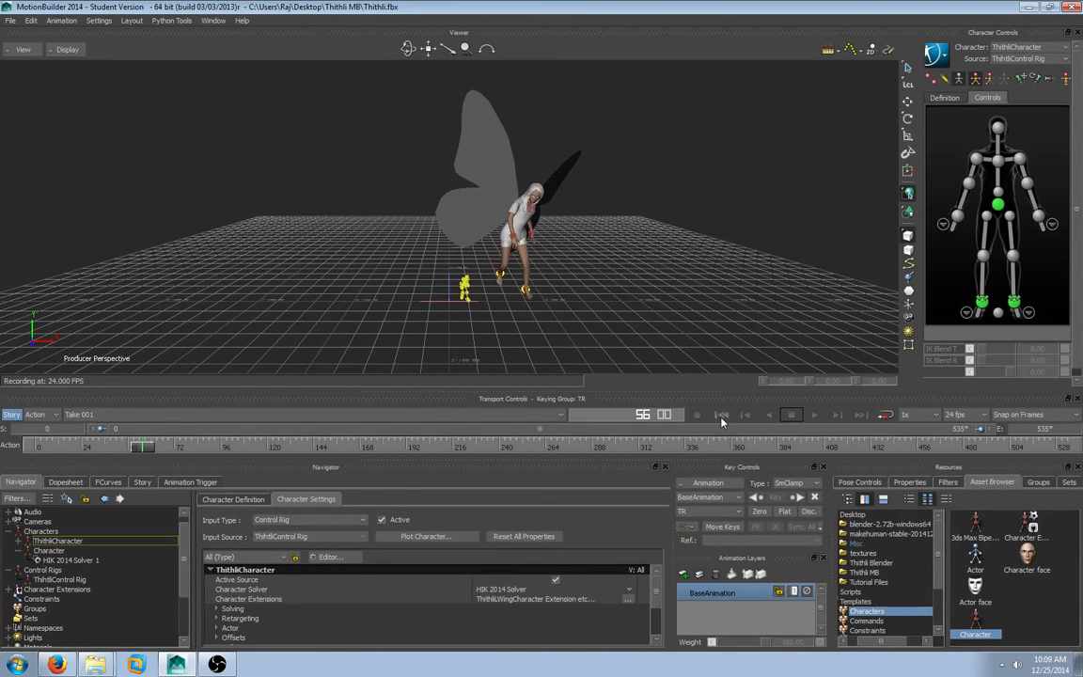
pyautogui.click(722, 419)
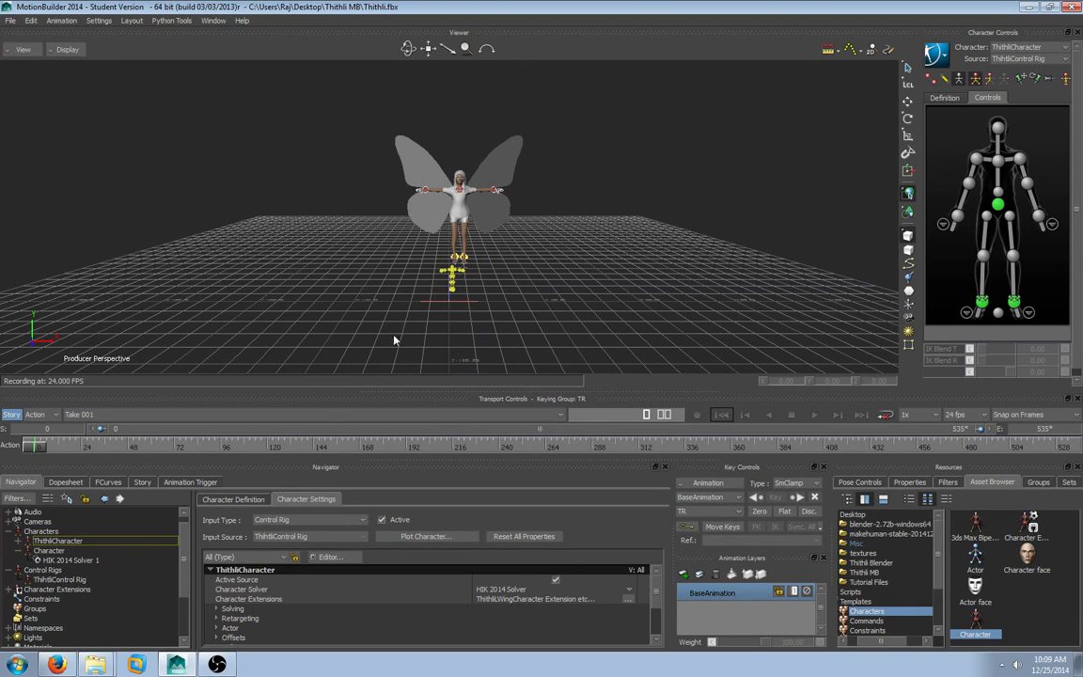
# Delete the BVH skeleton's Character from the Characters branch and accept the constraint deletion.
pyautogui.click(47, 552)
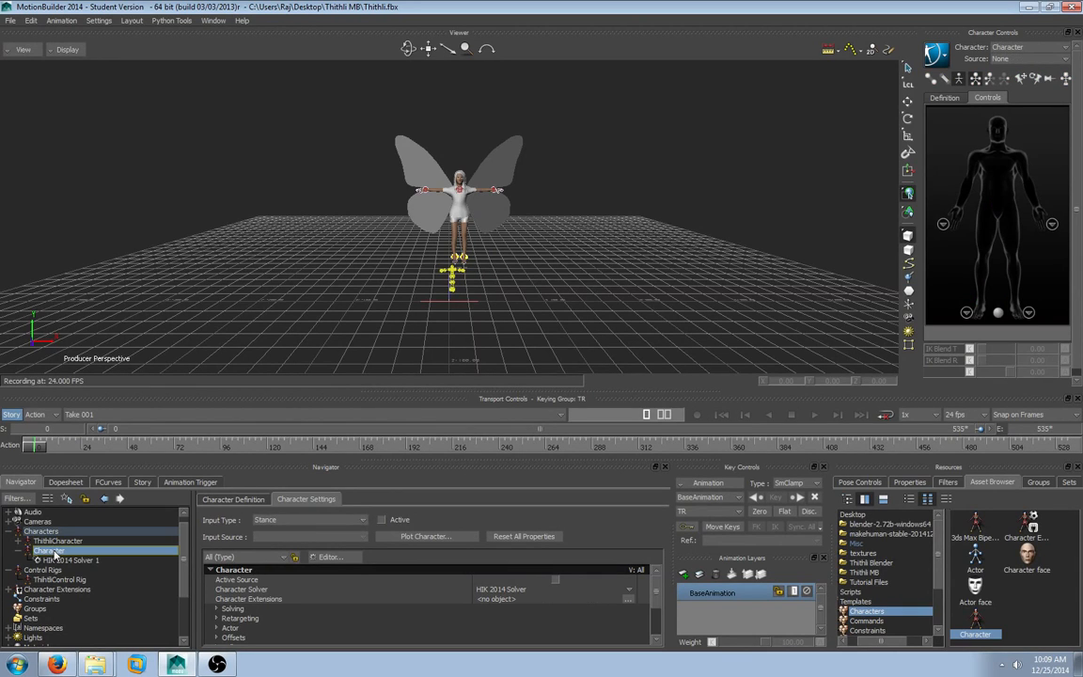
pyautogui.rightClick(54, 556)
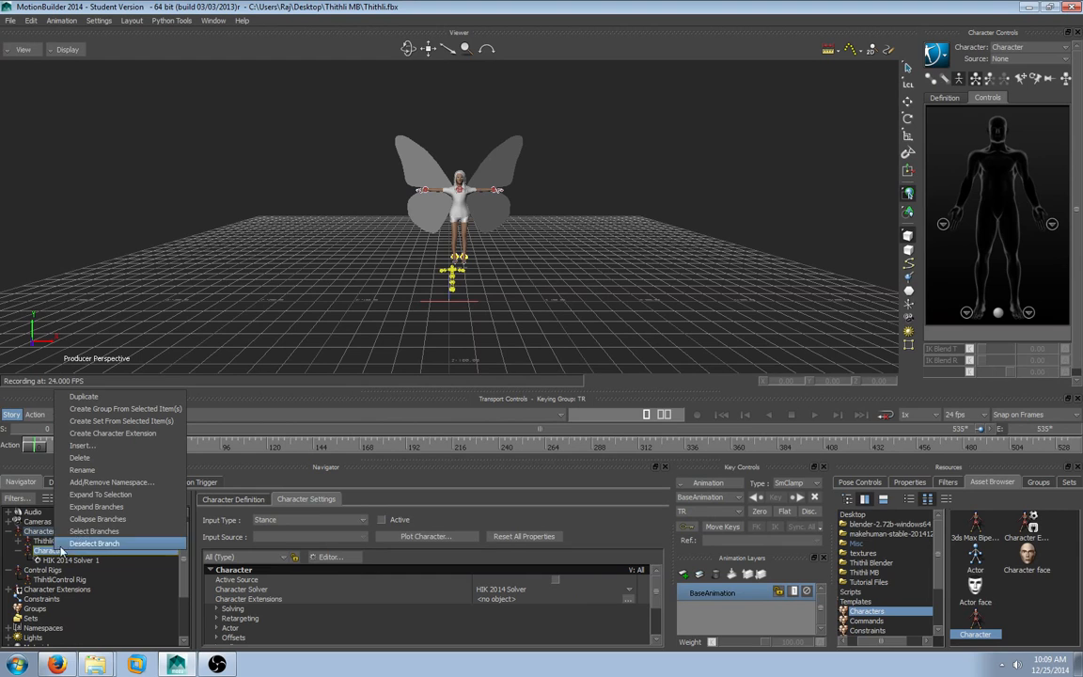
pyautogui.click(80, 457)
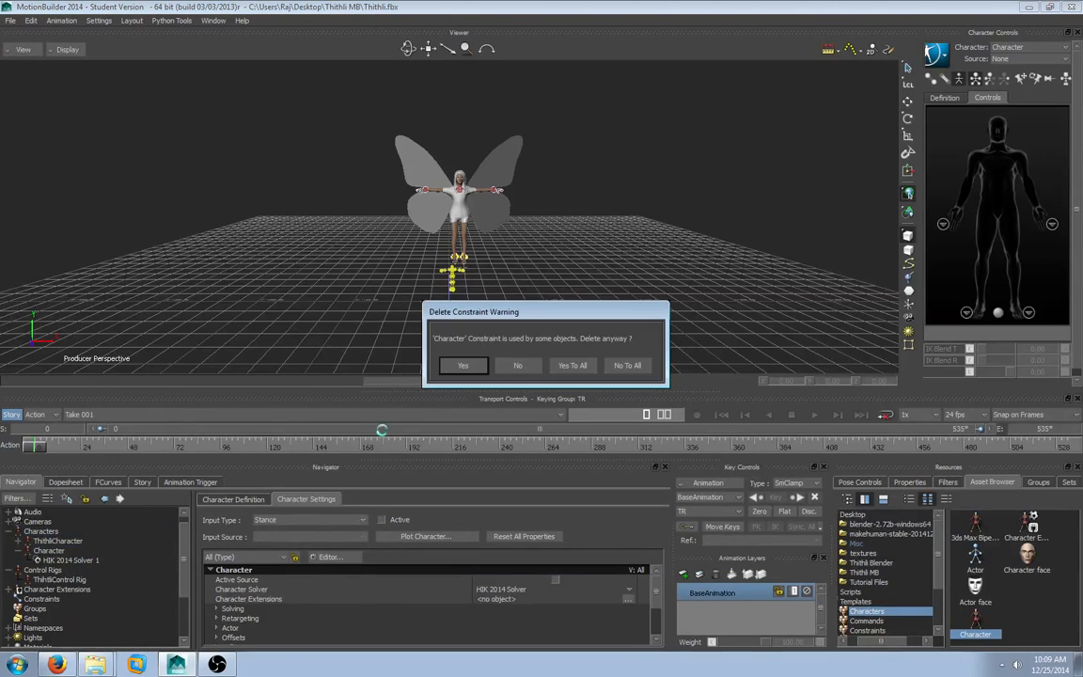
pyautogui.click(463, 365)
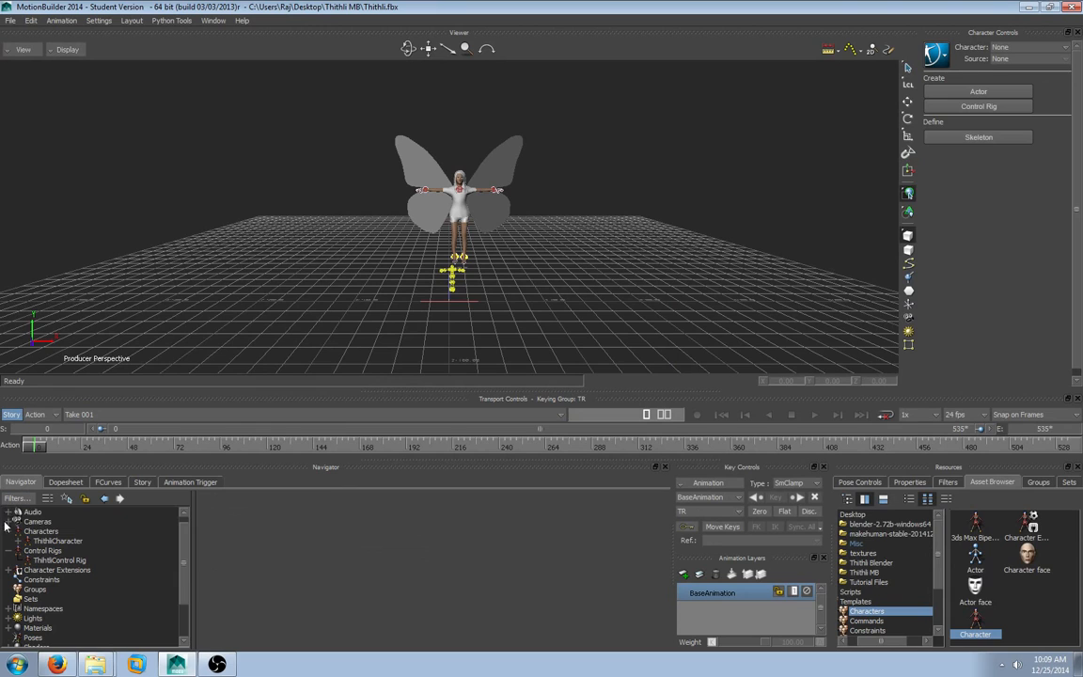
# Select the whole BVH:reference branch in the Scene hierarchy and delete the imported skeleton.
pyautogui.scroll(1, 19, 521)
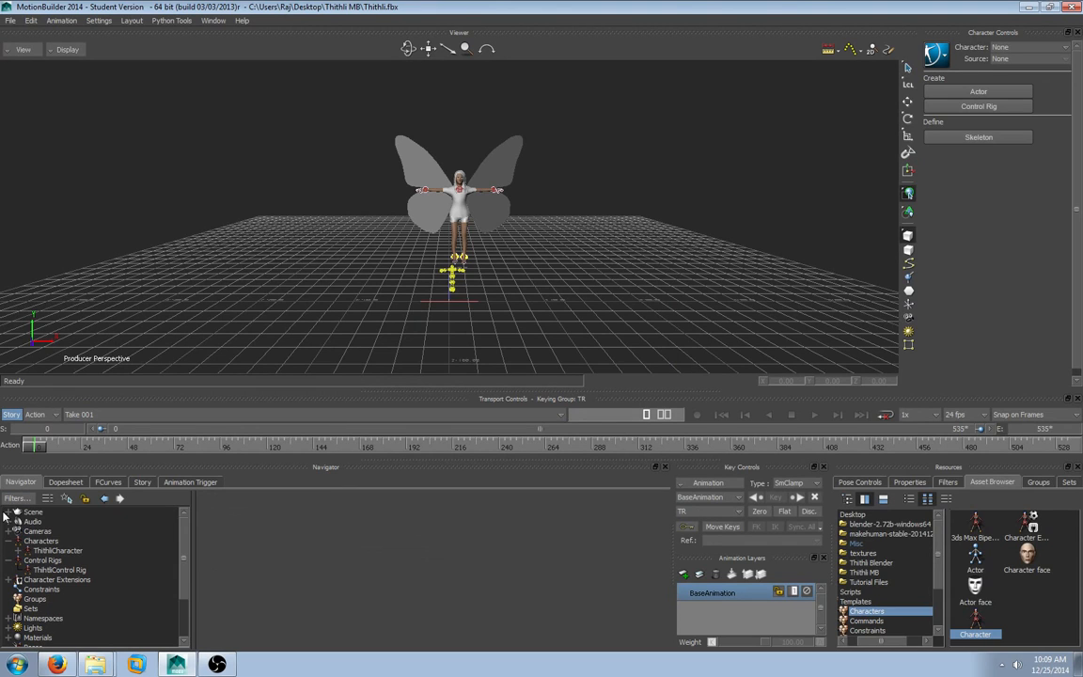
pyautogui.click(6, 512)
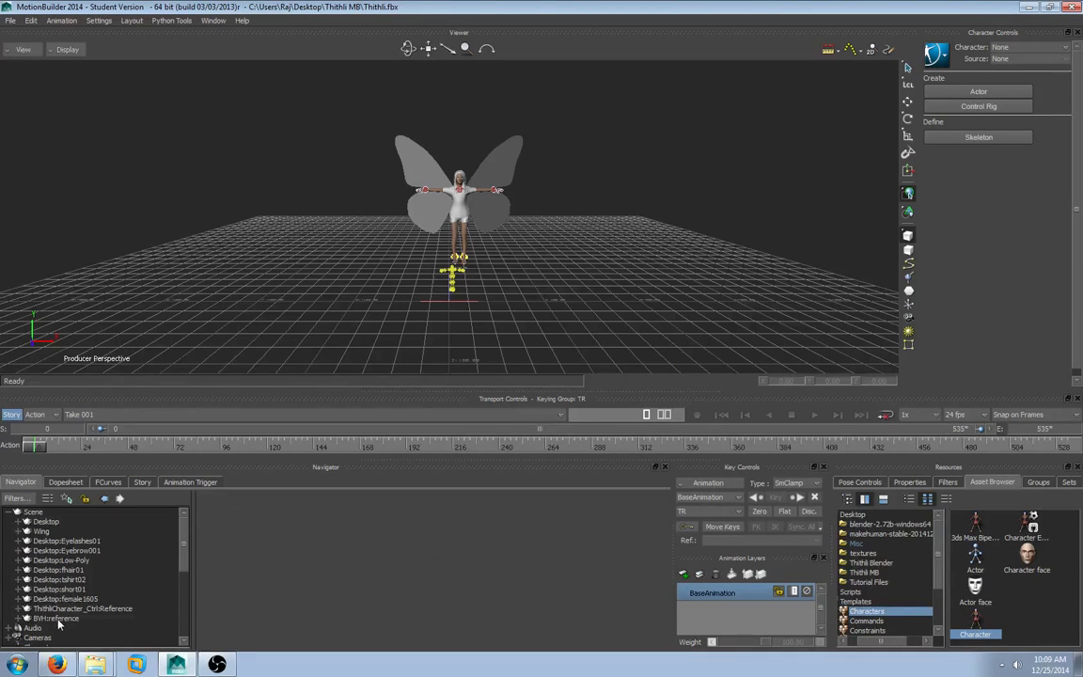
pyautogui.click(60, 620)
pyautogui.rightClick(60, 619)
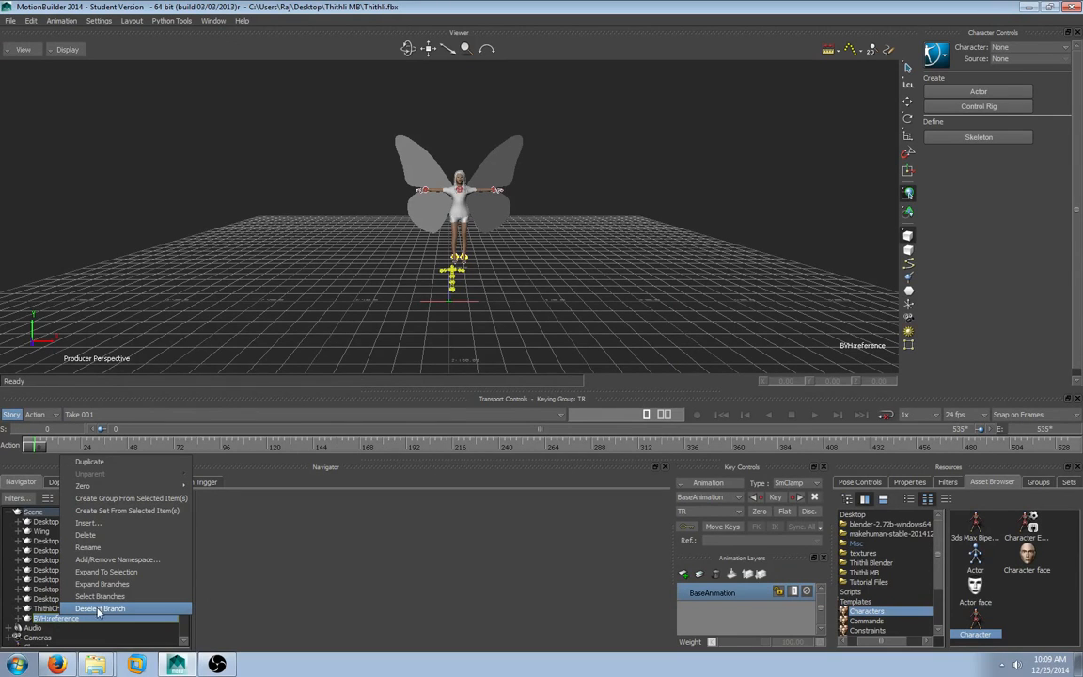
pyautogui.click(106, 597)
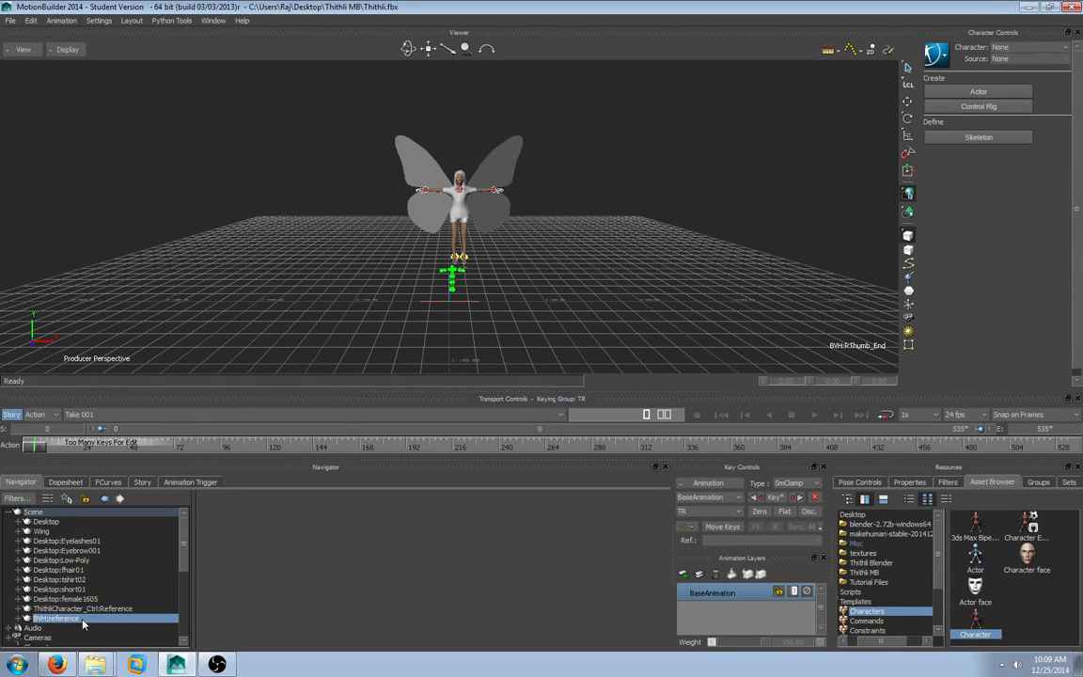
pyautogui.rightClick(77, 621)
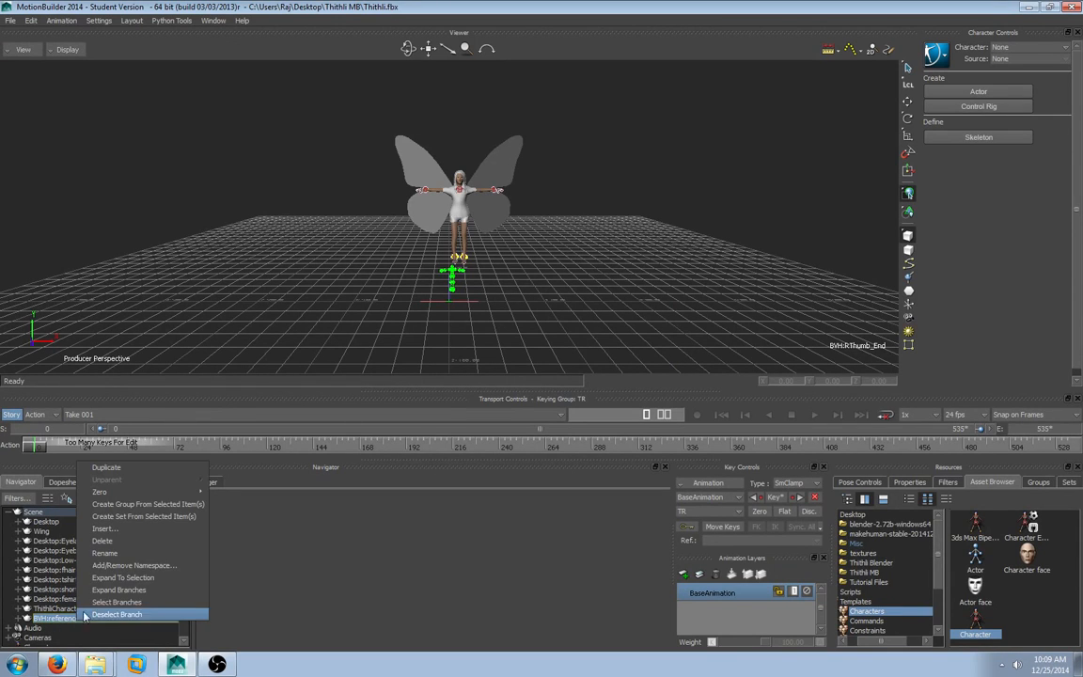
pyautogui.click(103, 542)
# Play the take without the BVH skeleton to check the winged model's baked motion, then stop and rewind it.
pyautogui.scroll(3, 478, 216)
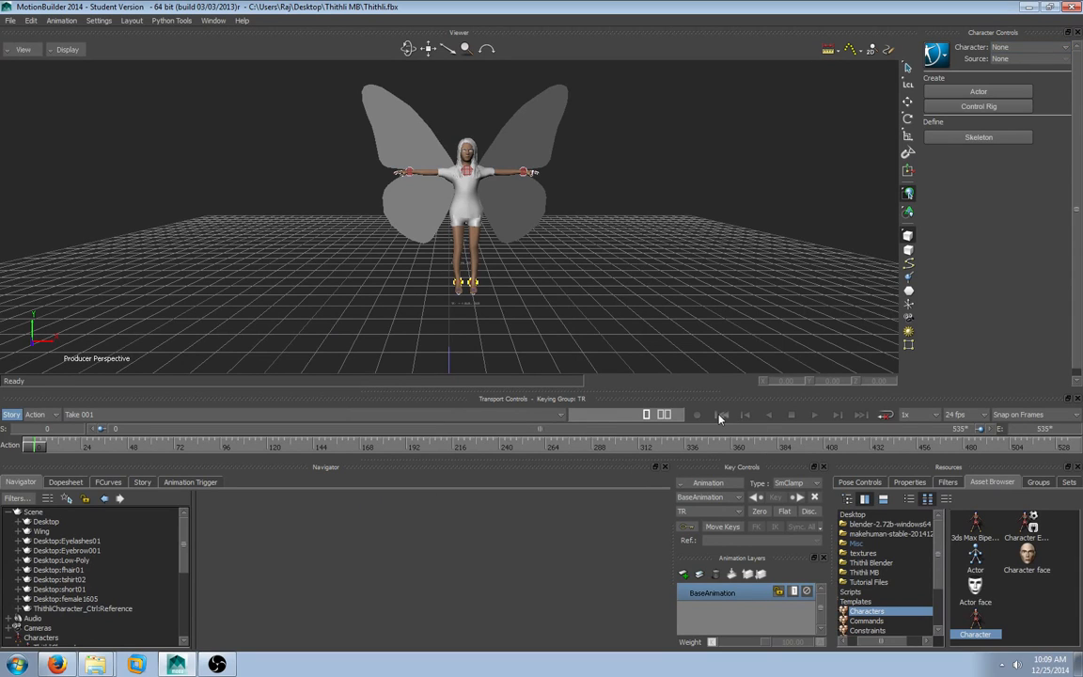
pyautogui.click(815, 415)
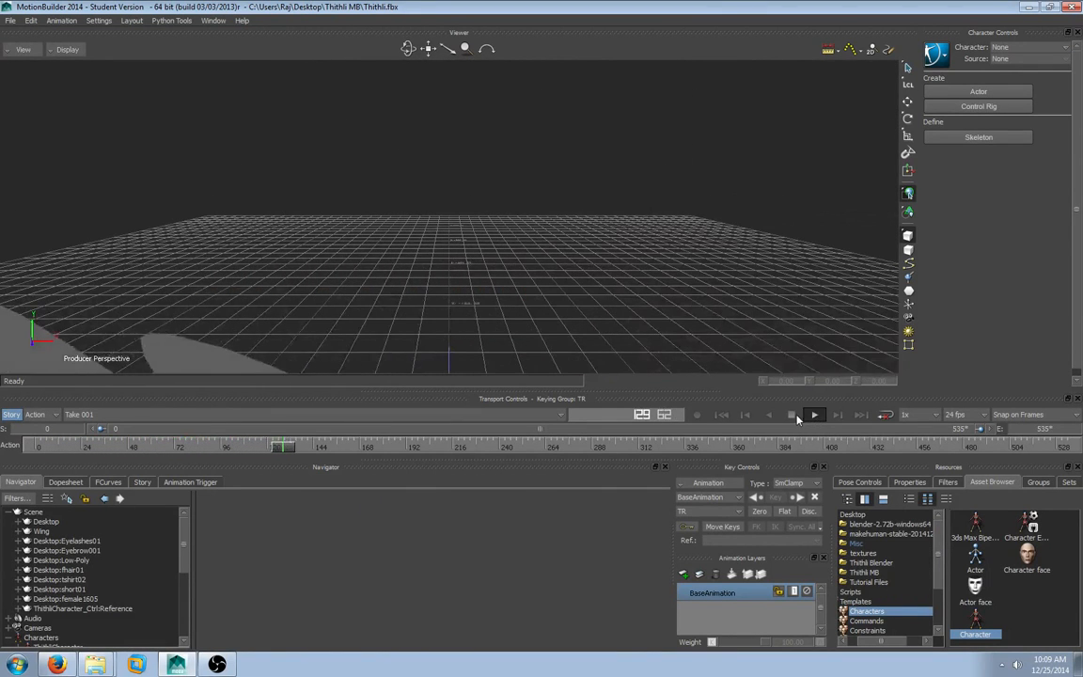
pyautogui.click(793, 415)
pyautogui.click(722, 415)
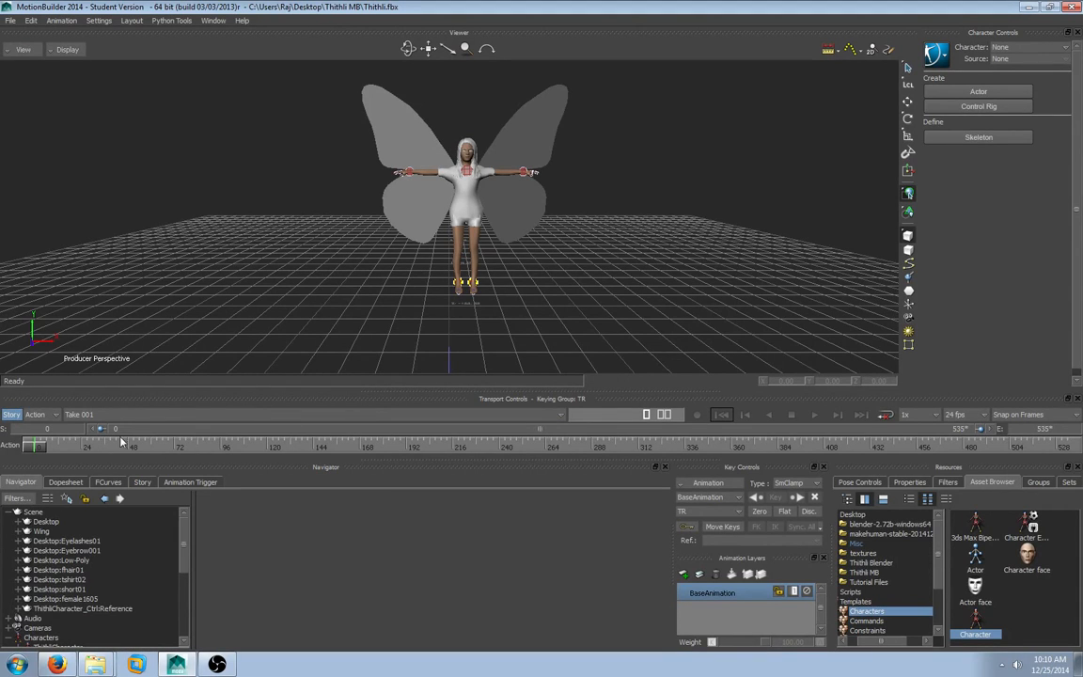
# Scrub the timeline to frame 293 and set the take's start frame to 293.
pyautogui.moveTo(36, 446); pyautogui.dragTo(120, 464)
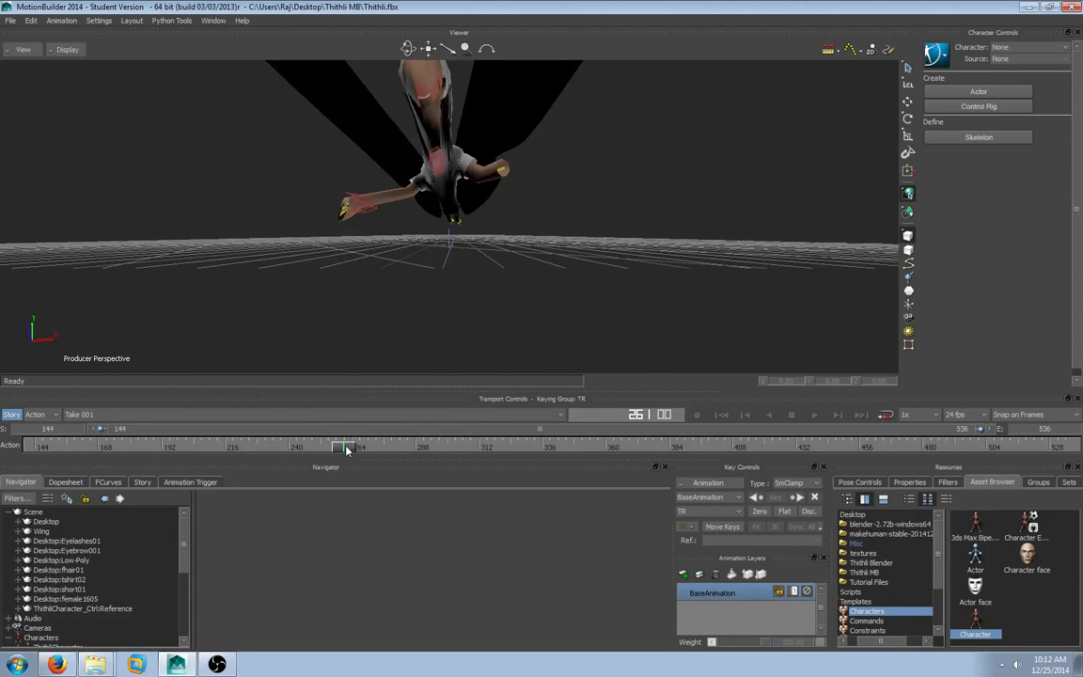
pyautogui.moveTo(346, 449); pyautogui.dragTo(429, 461)
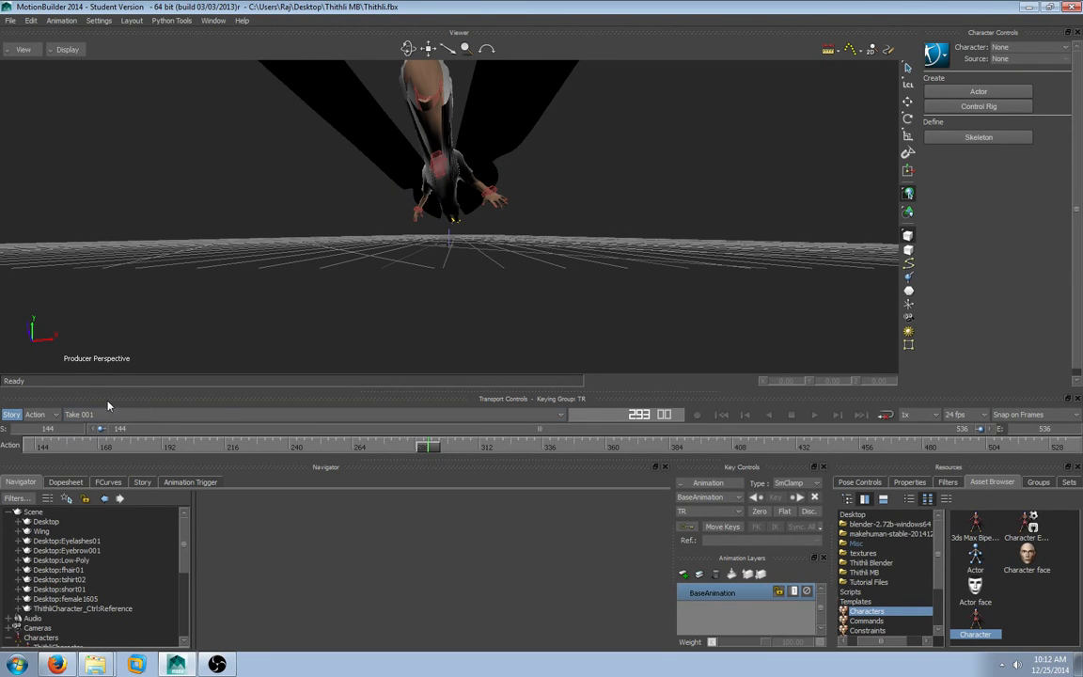
pyautogui.click(66, 429)
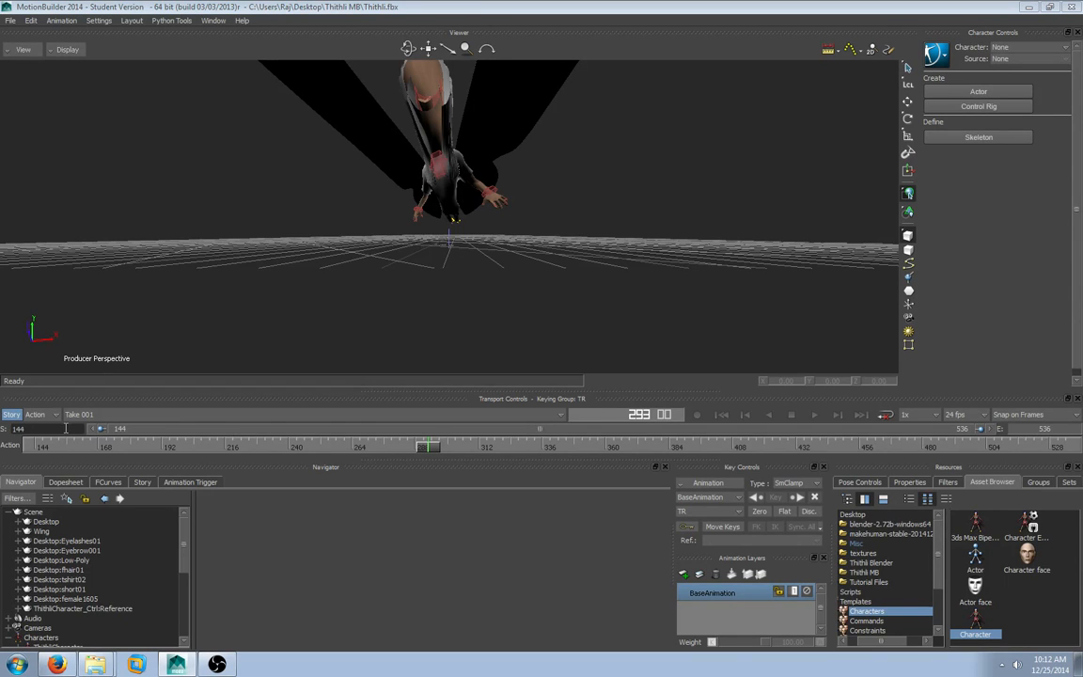
pyautogui.moveTo(30, 433); pyautogui.dragTo(3, 436)
pyautogui.write('293')
pyautogui.press('Return')
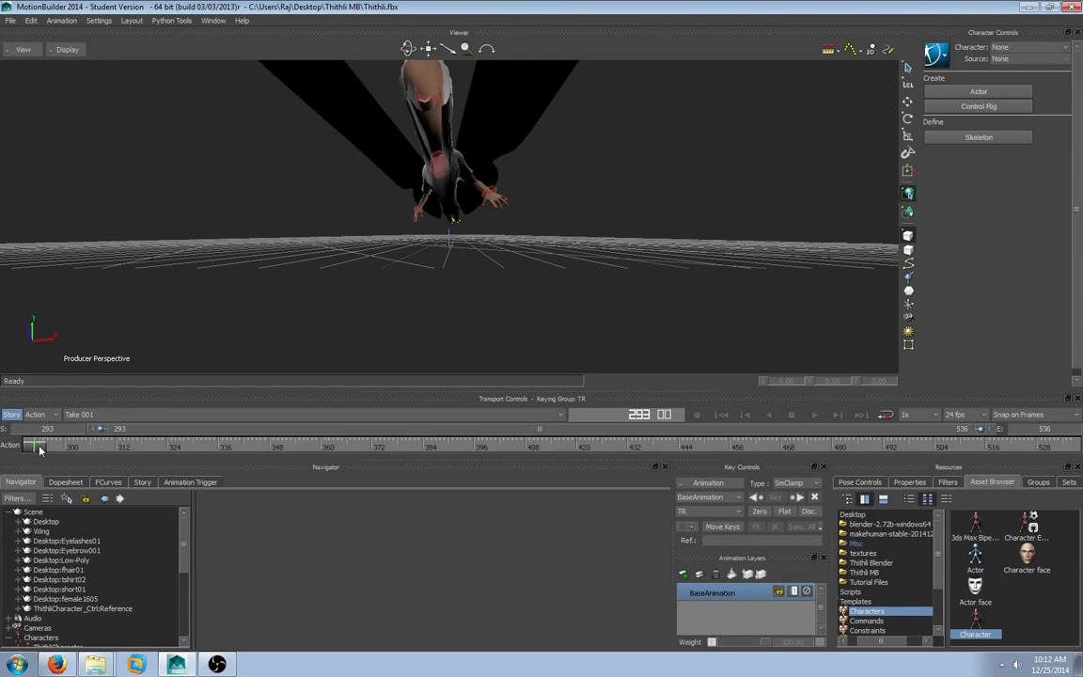
# Scrub the timeline to frame 327 and set the take's end frame to 327.
pyautogui.moveTo(39, 448); pyautogui.dragTo(205, 466)
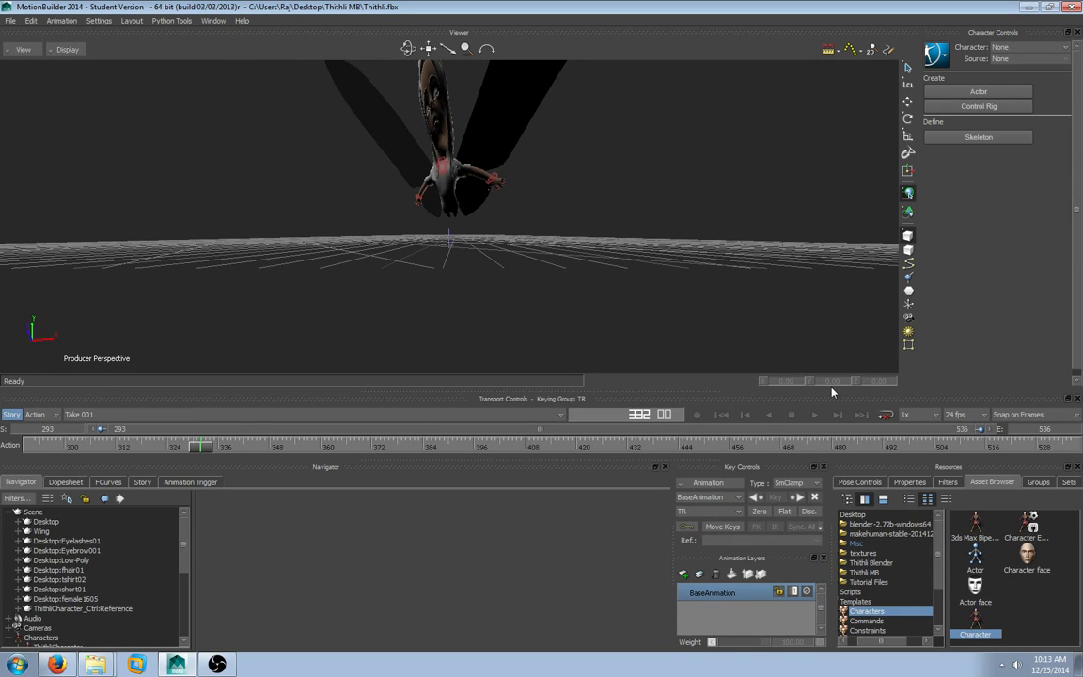
pyautogui.click(743, 416)
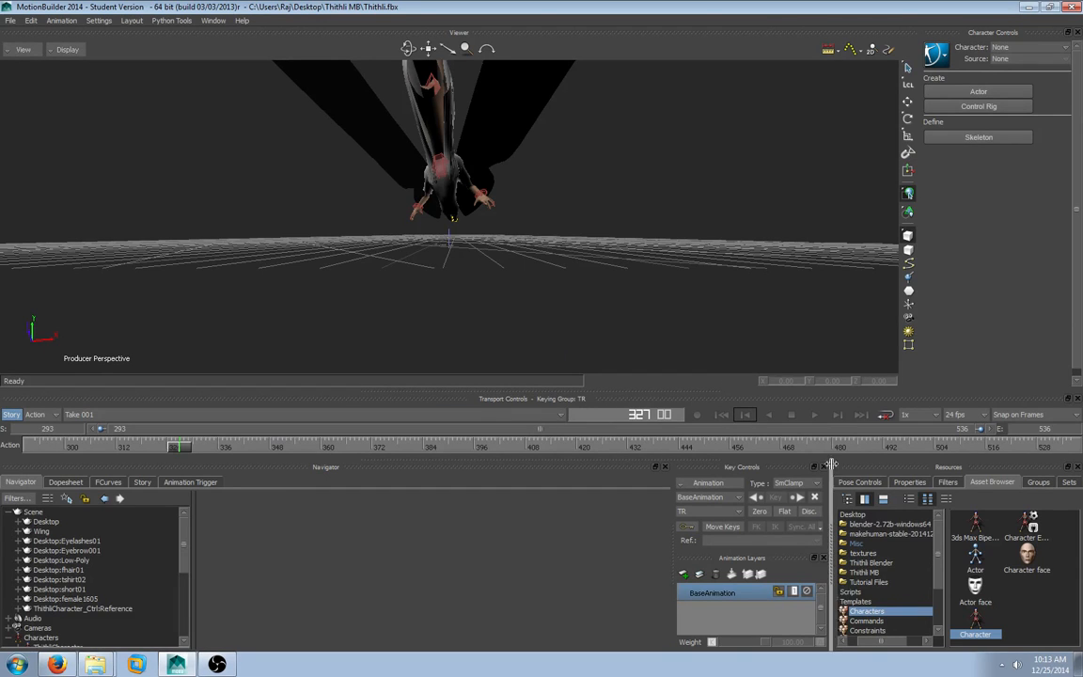
pyautogui.click(1063, 430)
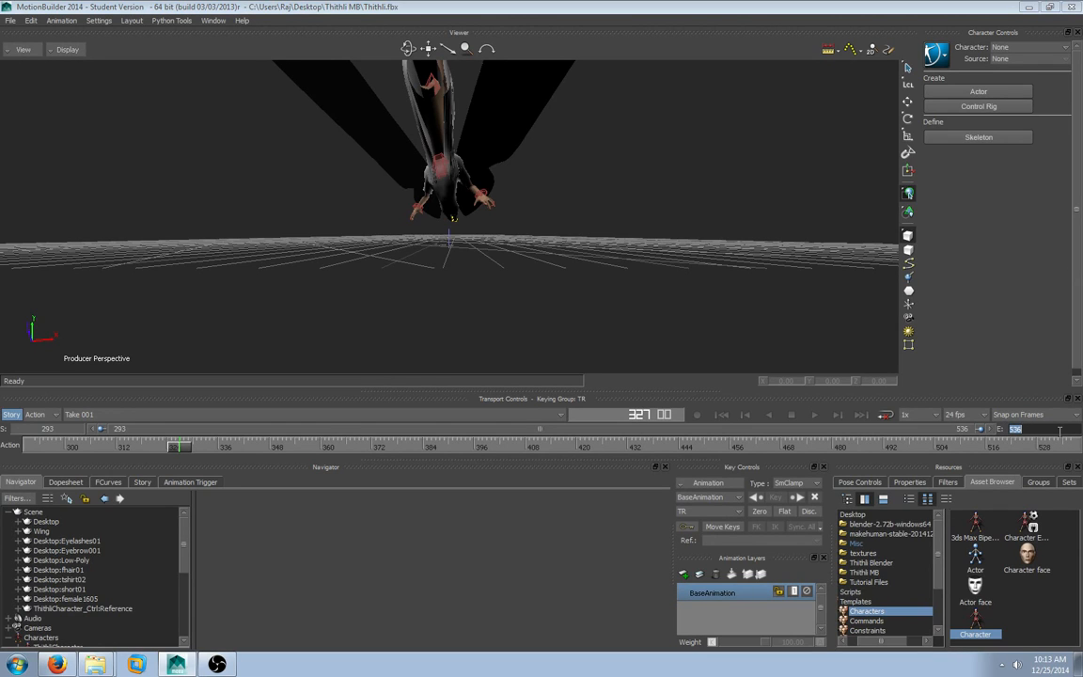
pyautogui.write('327')
pyautogui.press('Return')
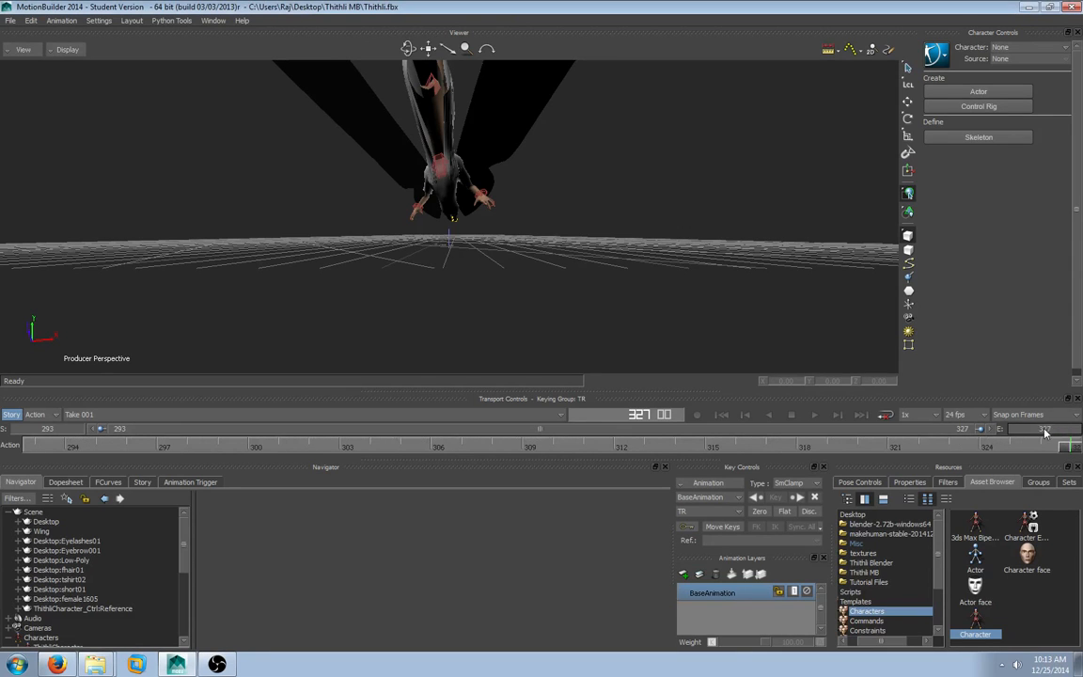
# Turn on looping, play the trimmed take to check the flying motion, then stop and rewind it to the start.
pyautogui.click(884, 416)
pyautogui.click(815, 415)
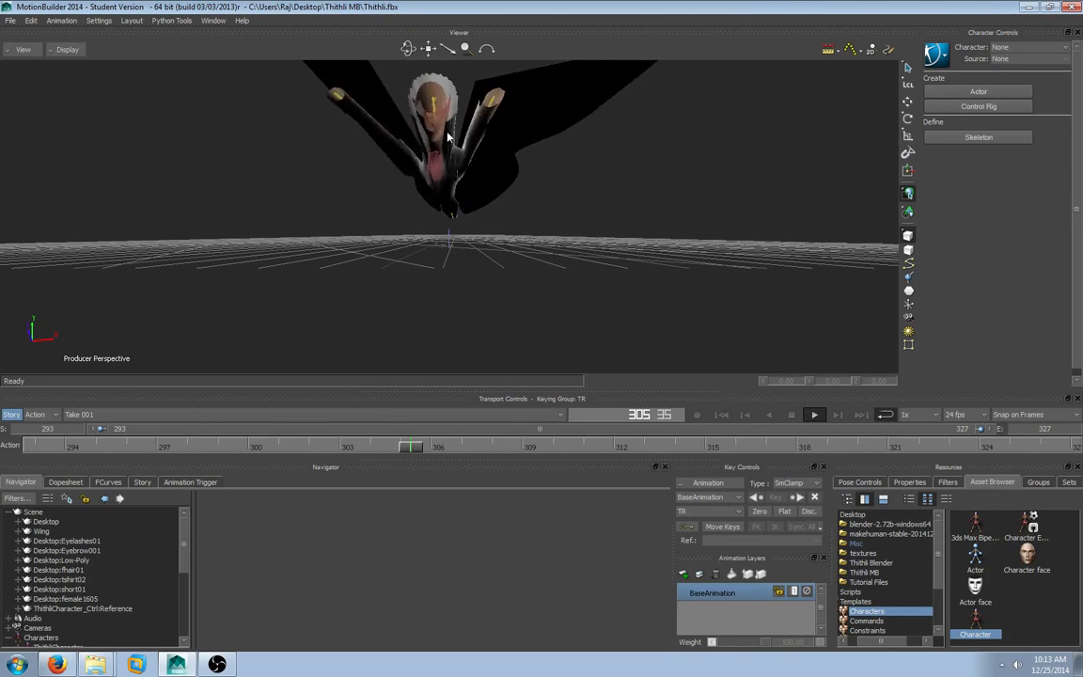
pyautogui.scroll(-5, 485, 173)
pyautogui.scroll(5, 485, 173)
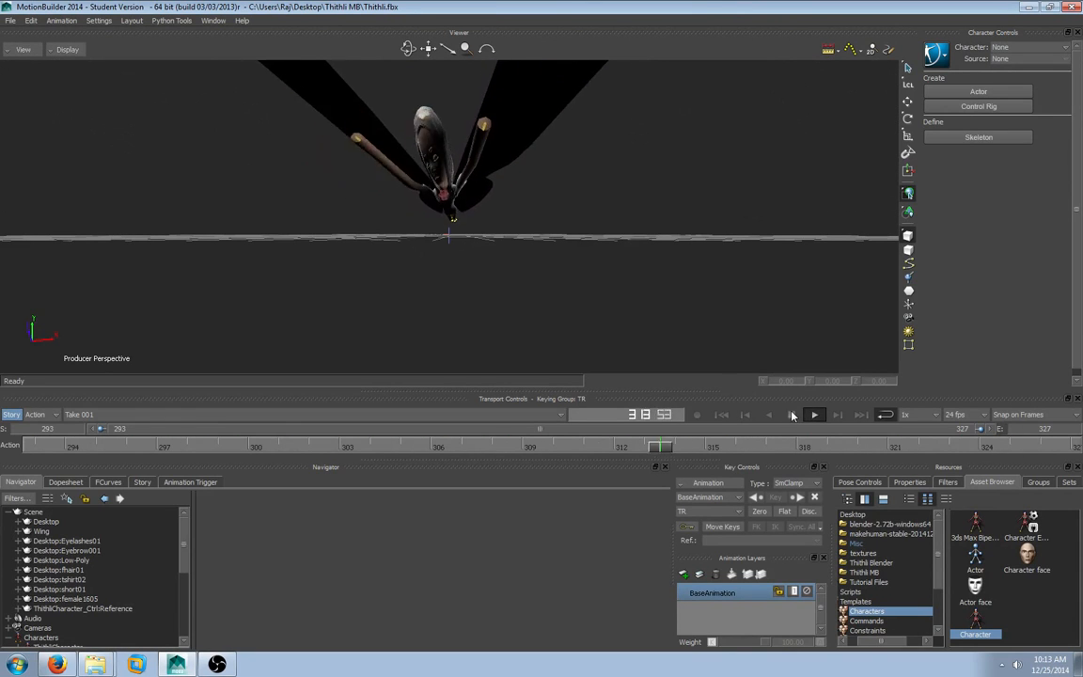
pyautogui.click(792, 414)
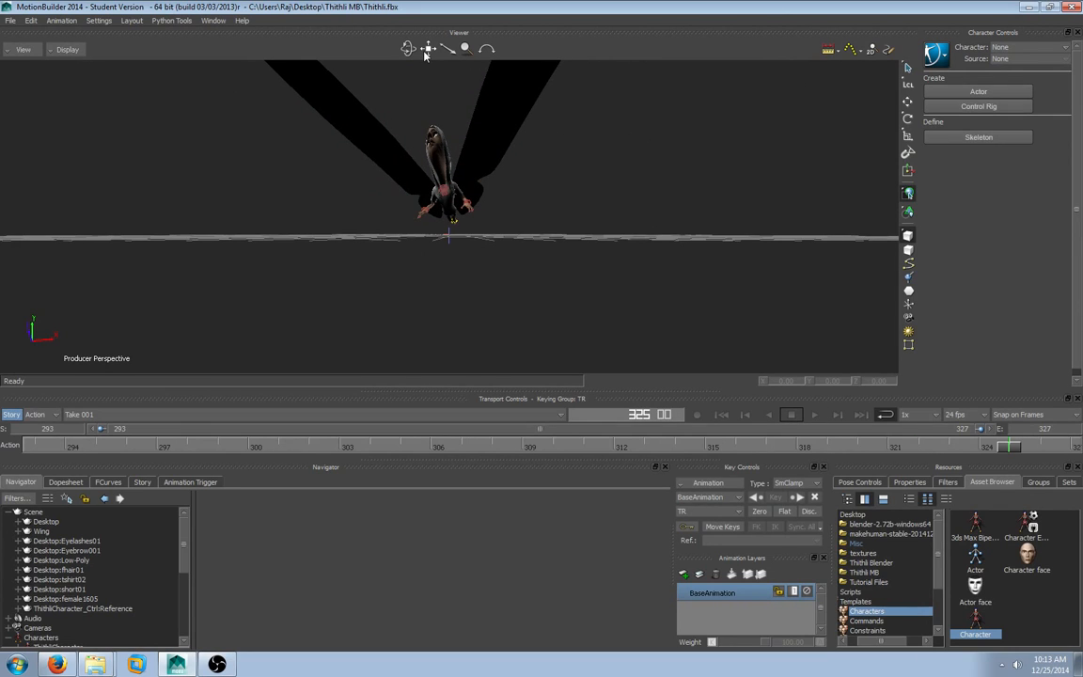
pyautogui.click(721, 414)
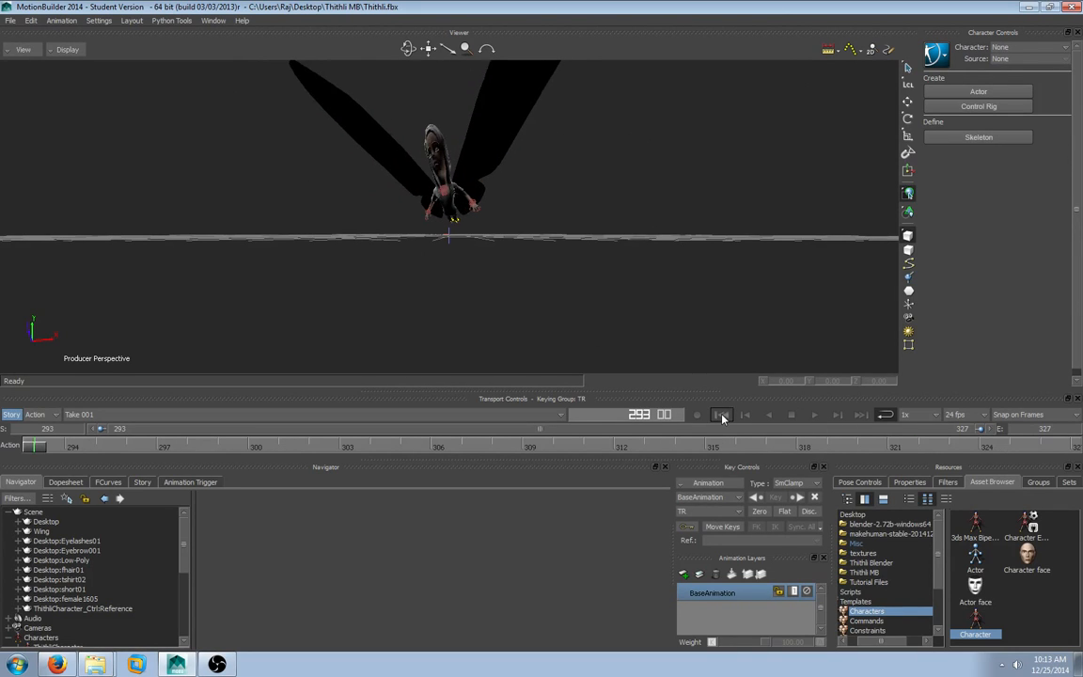
# Switch the viewer to the orthographic Producer Front view.
pyautogui.click(25, 50)
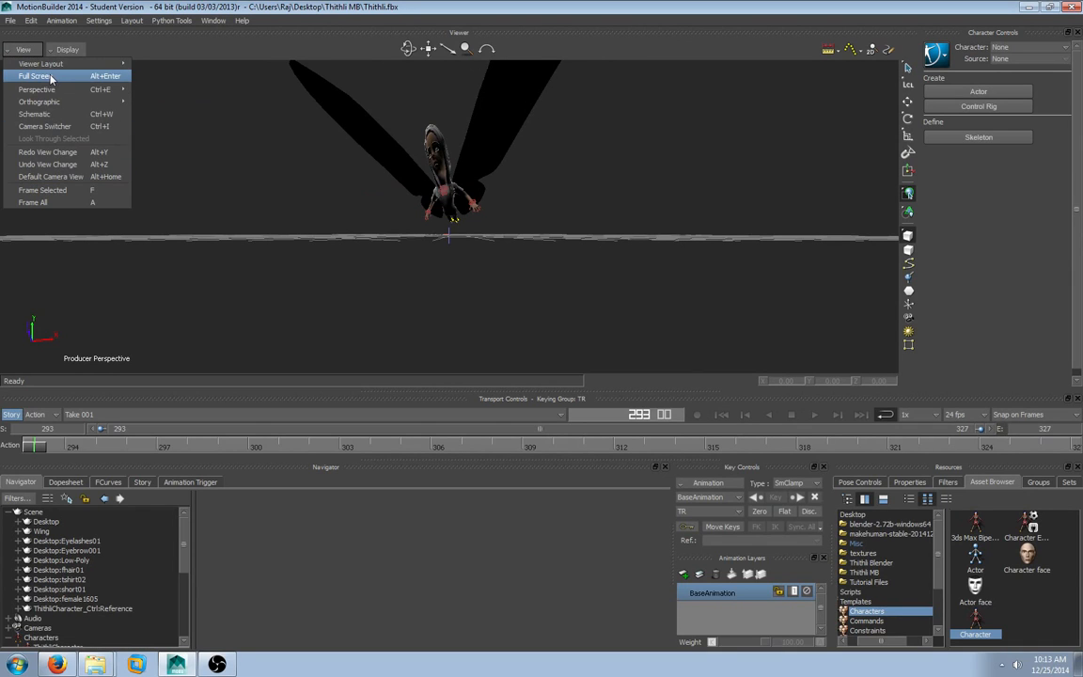
pyautogui.click(510, 9)
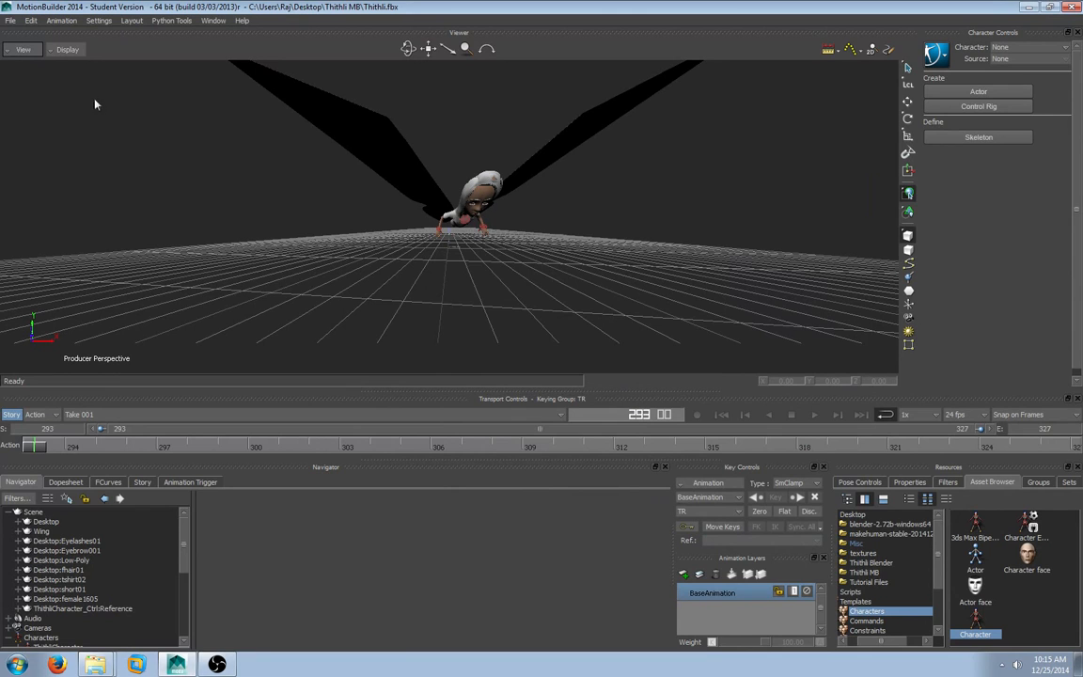
pyautogui.click(14, 52)
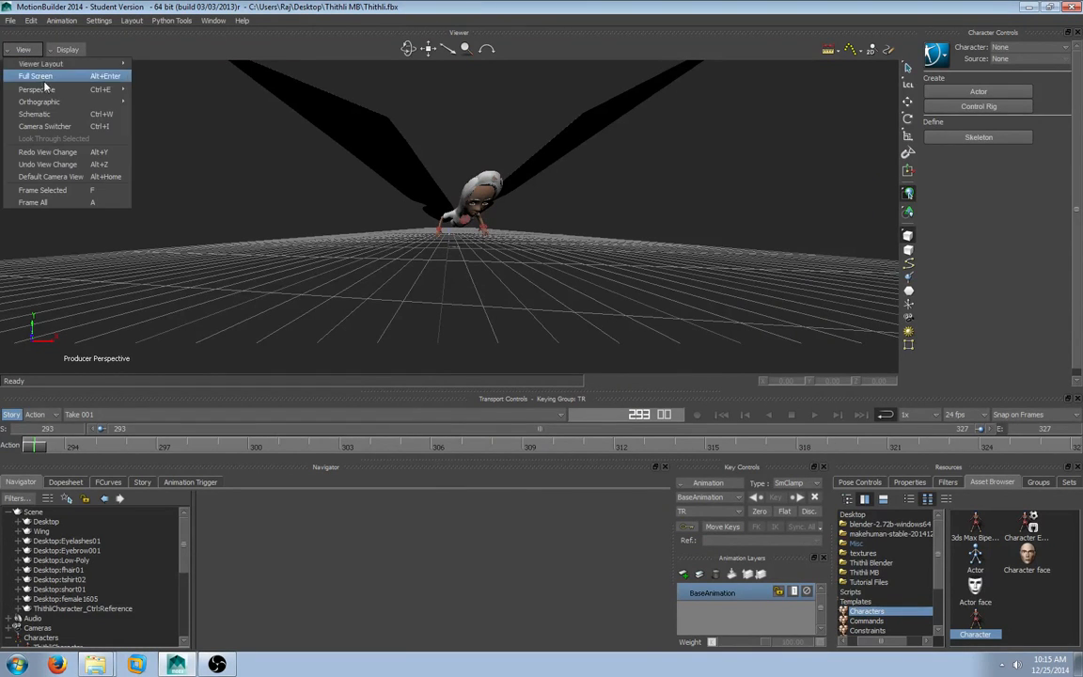
pyautogui.moveTo(106, 103)
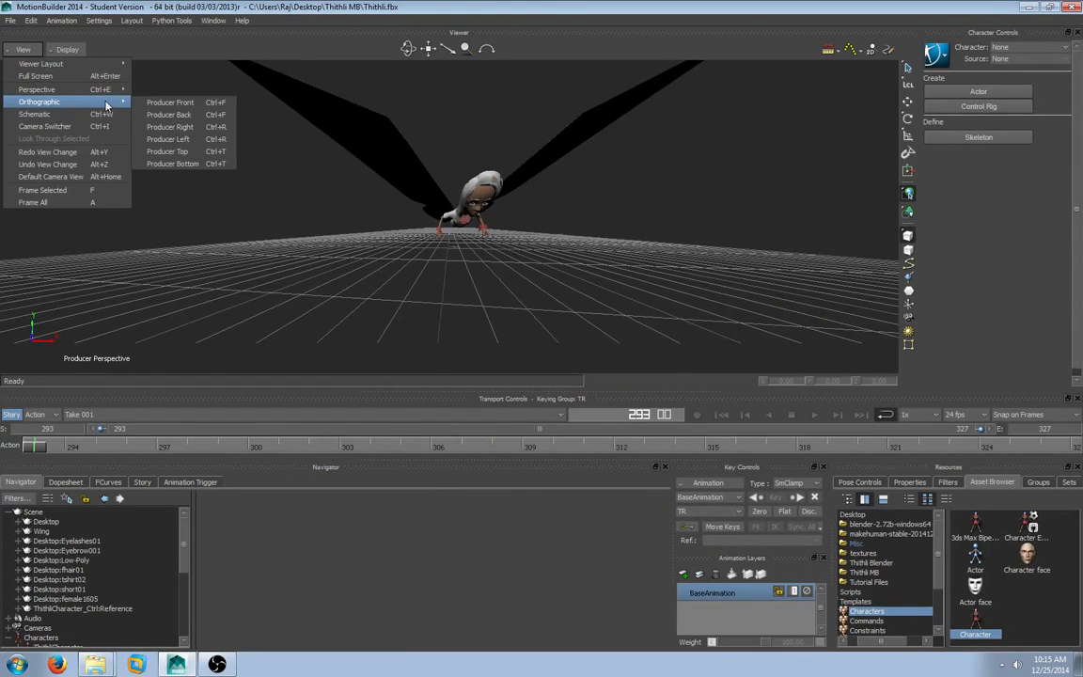
pyautogui.click(171, 102)
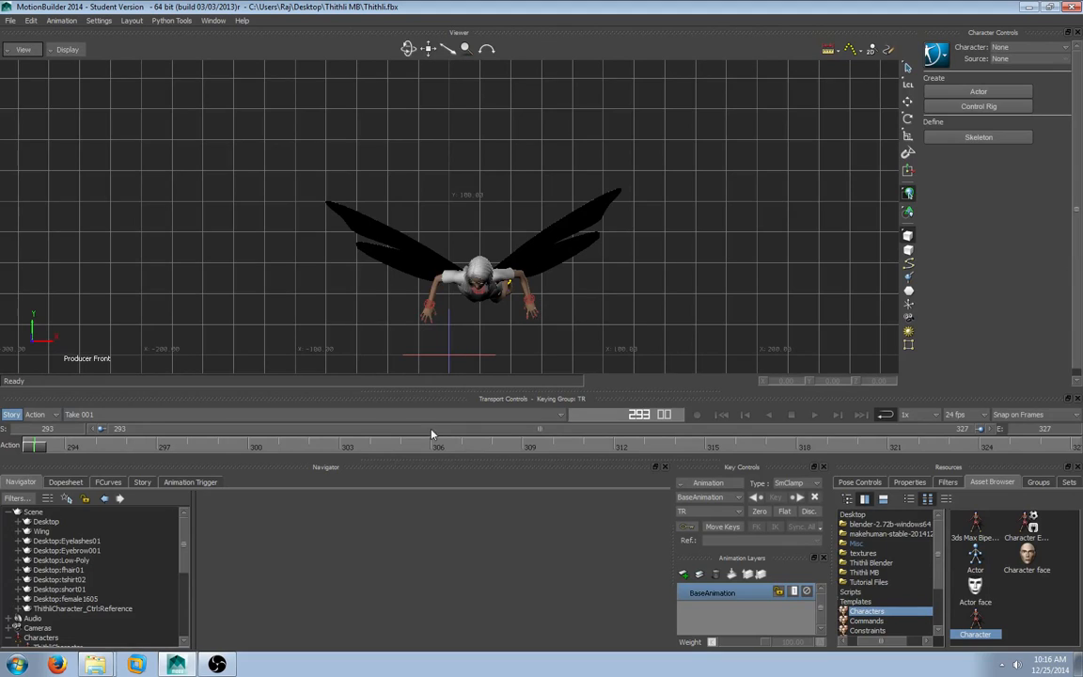
# Lock the BaseAnimation layer and add a new animation layer above it.
pyautogui.click(722, 593)
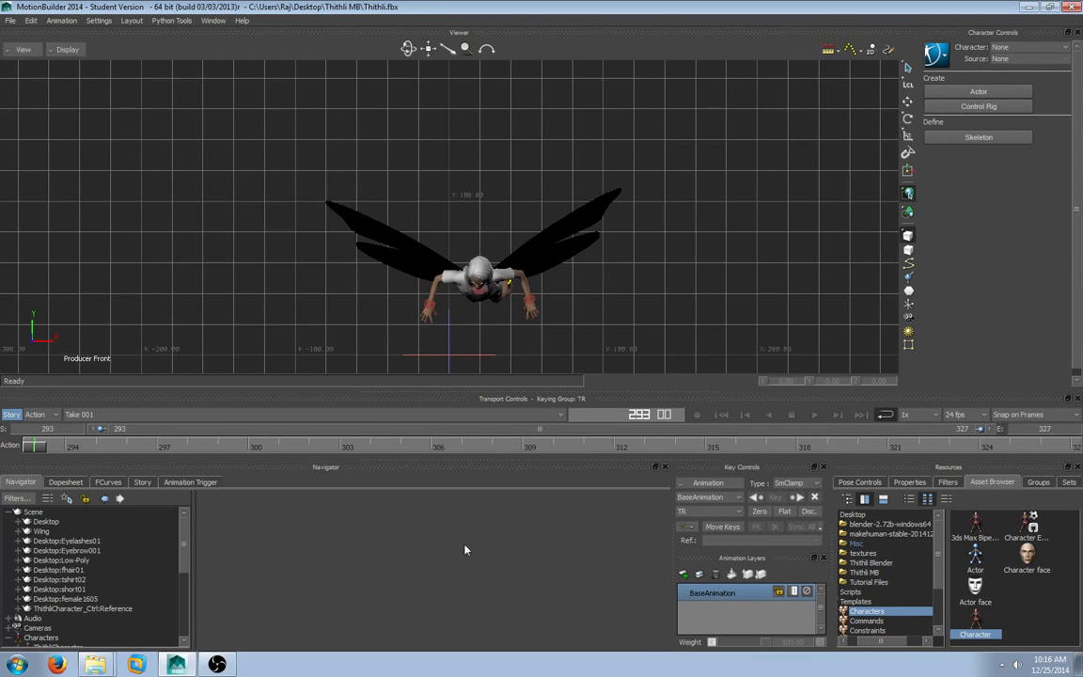
pyautogui.click(78, 483)
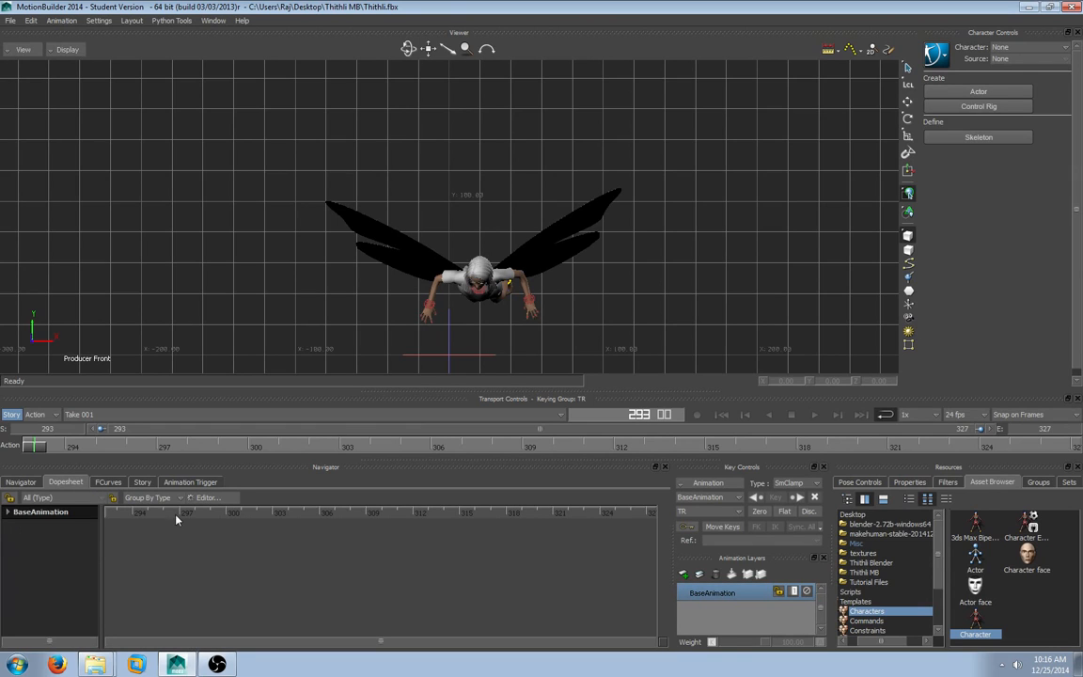
pyautogui.click(779, 591)
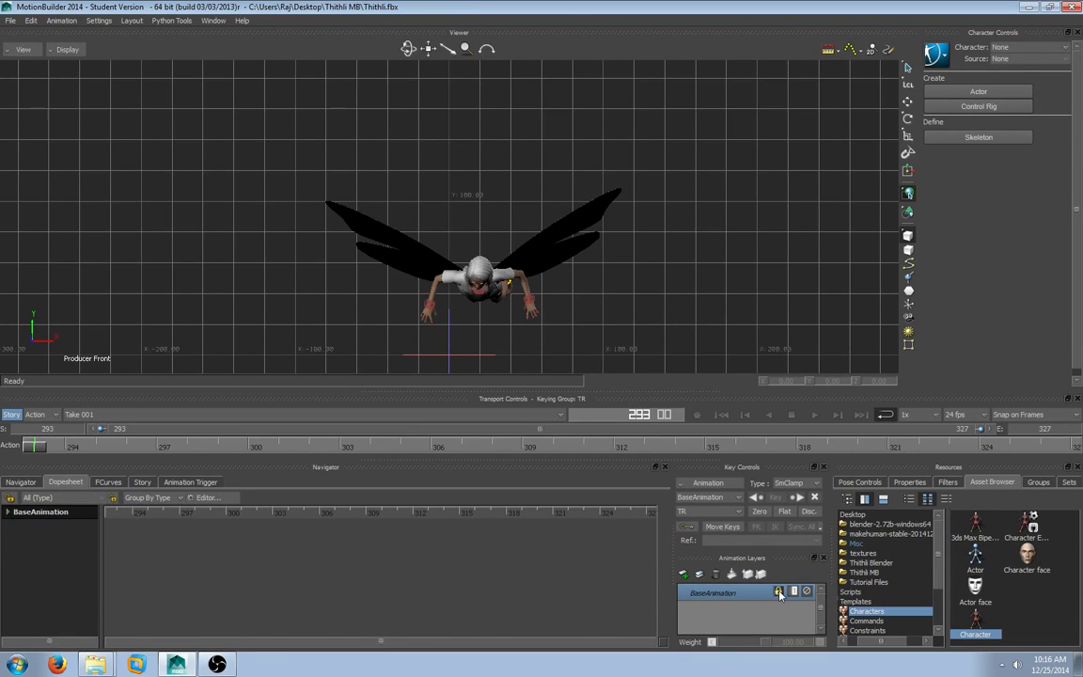
pyautogui.click(683, 574)
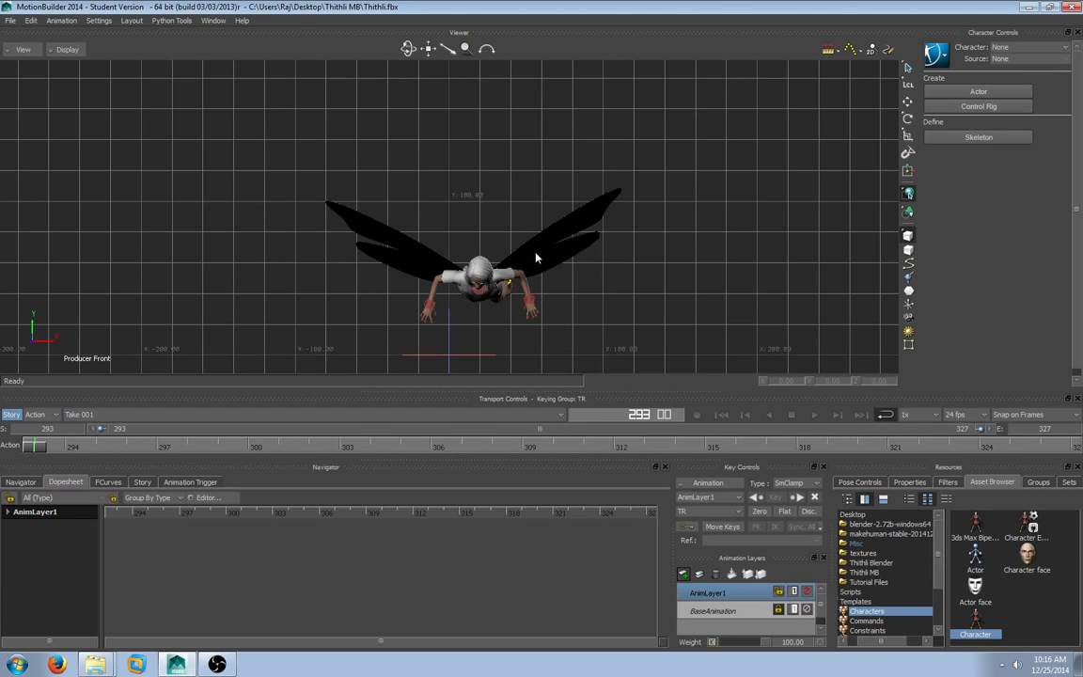
# Expand both wing Character Extensions in the scene hierarchy, select Wing.L and show its channels in the Dopesheet.
pyautogui.click(26, 483)
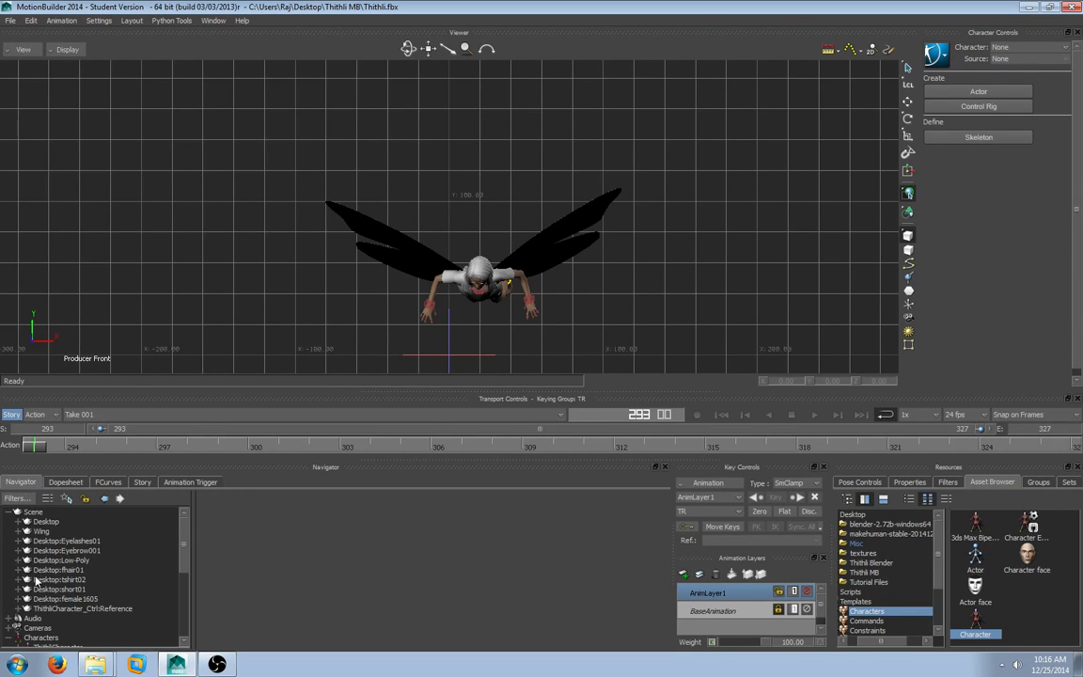
pyautogui.scroll(-3, 25, 636)
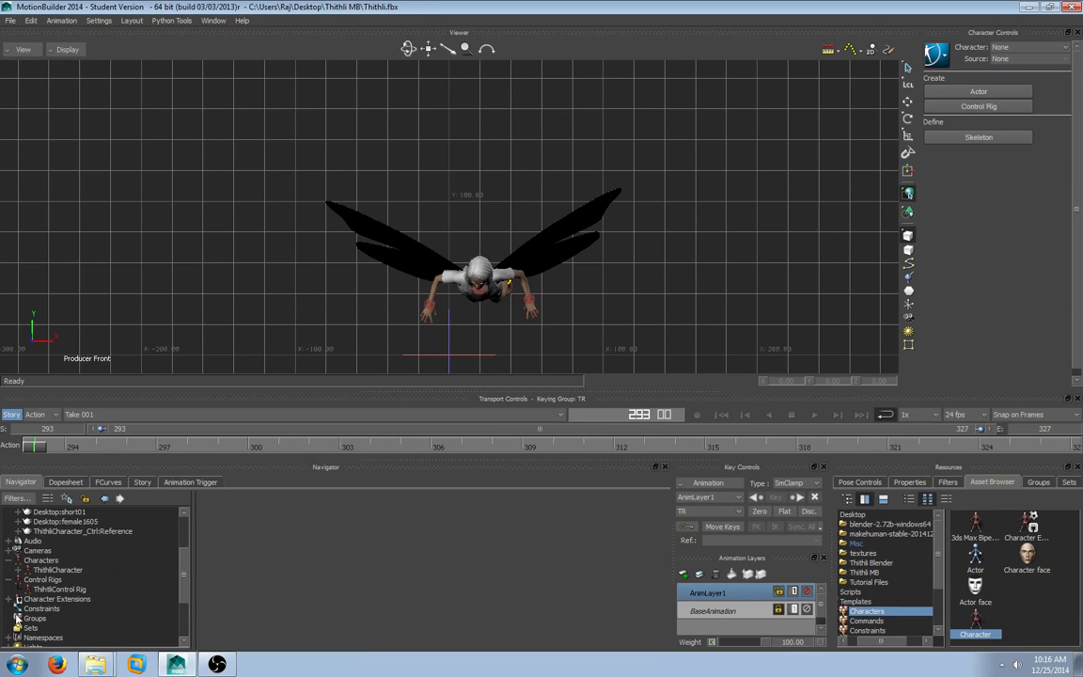
pyautogui.click(7, 599)
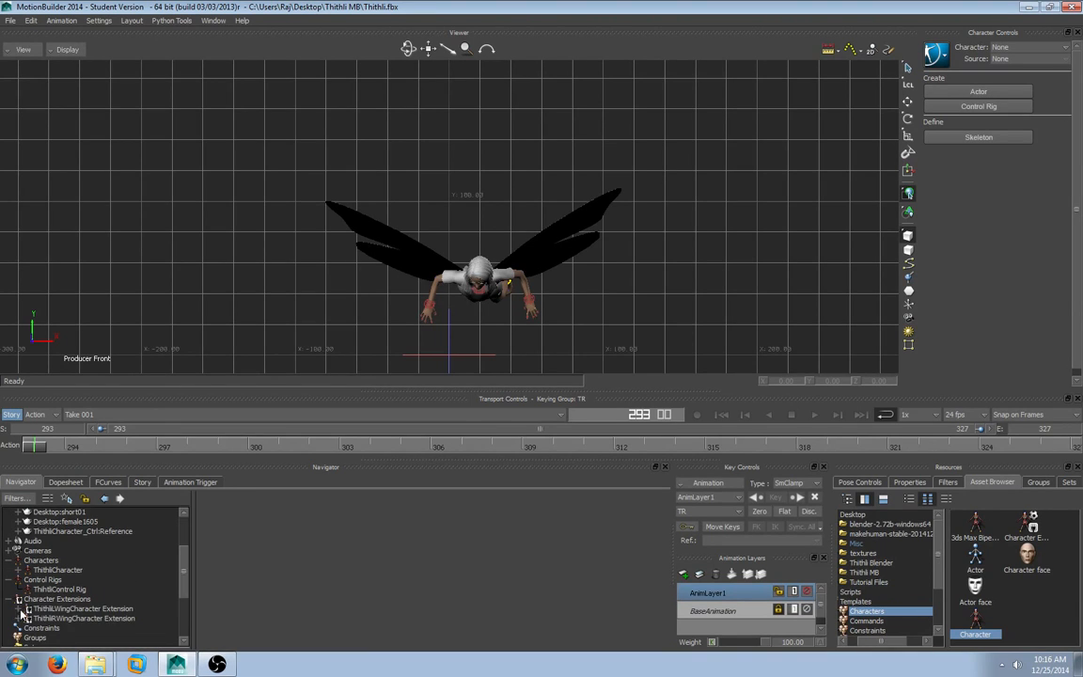
pyautogui.click(19, 610)
pyautogui.click(19, 628)
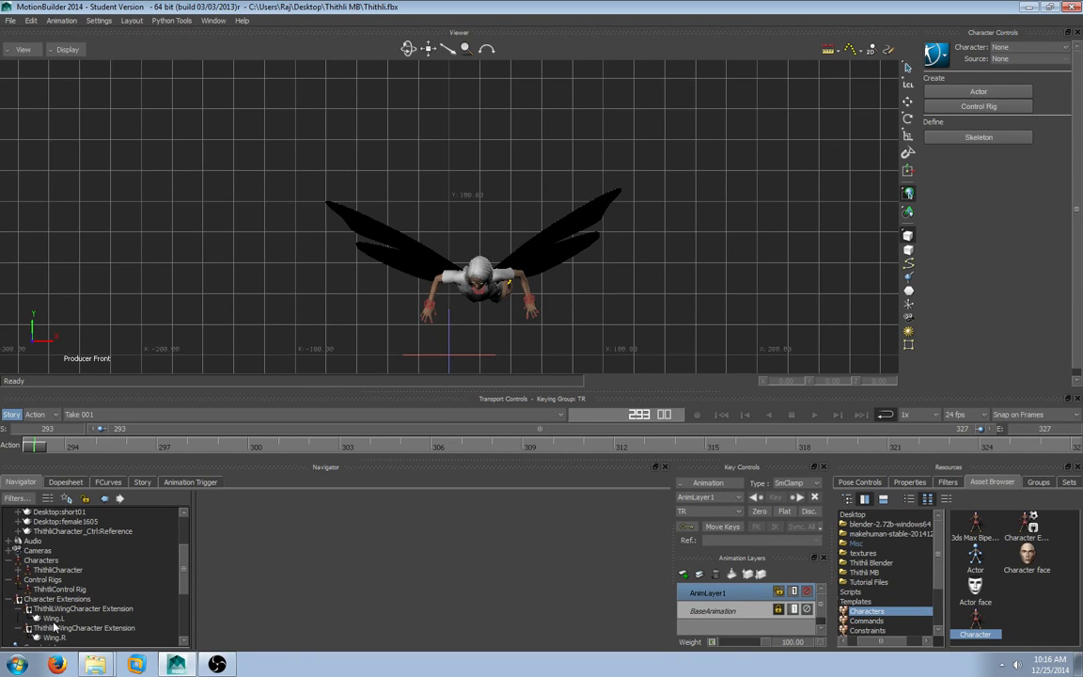
pyautogui.click(53, 618)
pyautogui.scroll(-1, 148, 584)
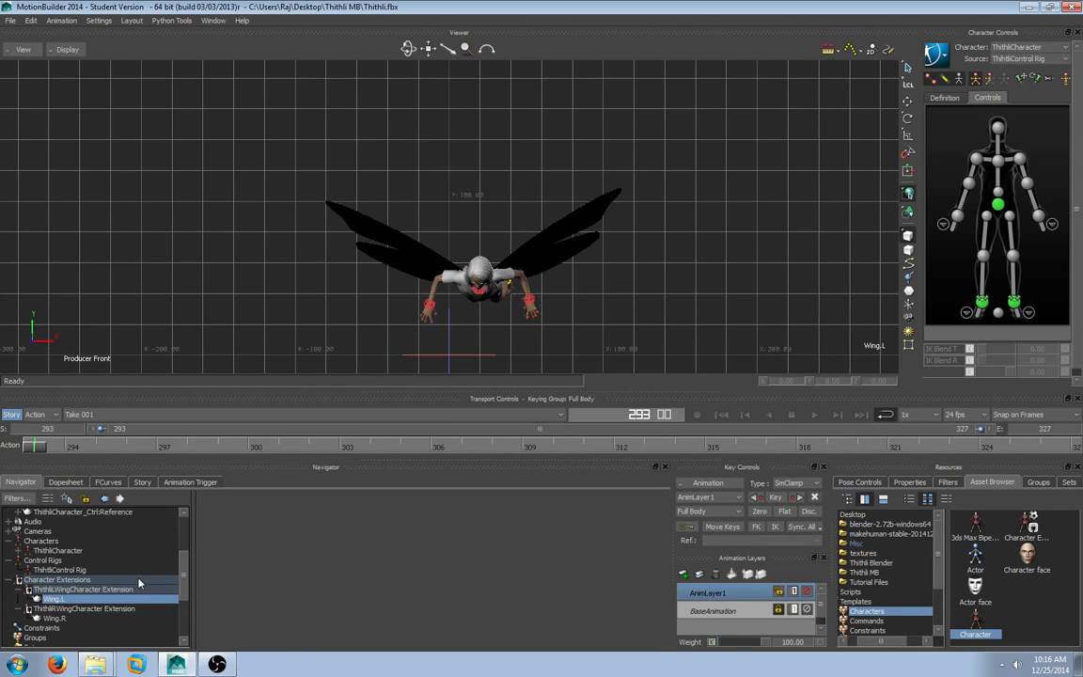
pyautogui.click(63, 483)
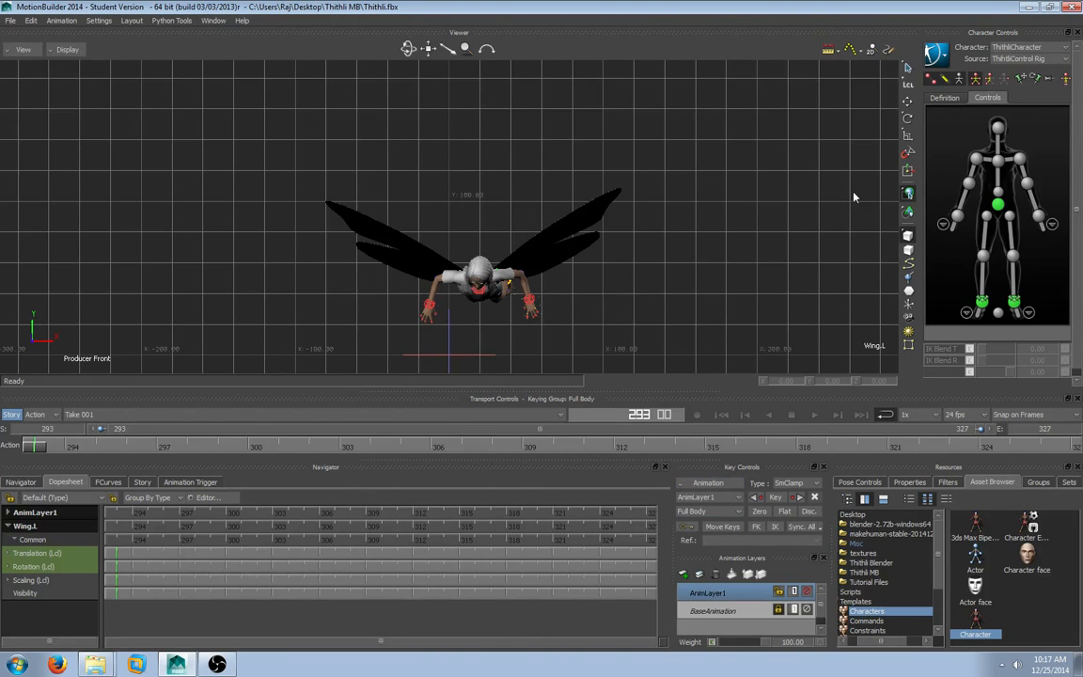
# Rotate Wing.L upward to about -36° on global Z at frame 293 and key it on AnimLayer1.
pyautogui.click(908, 193)
pyautogui.click(908, 120)
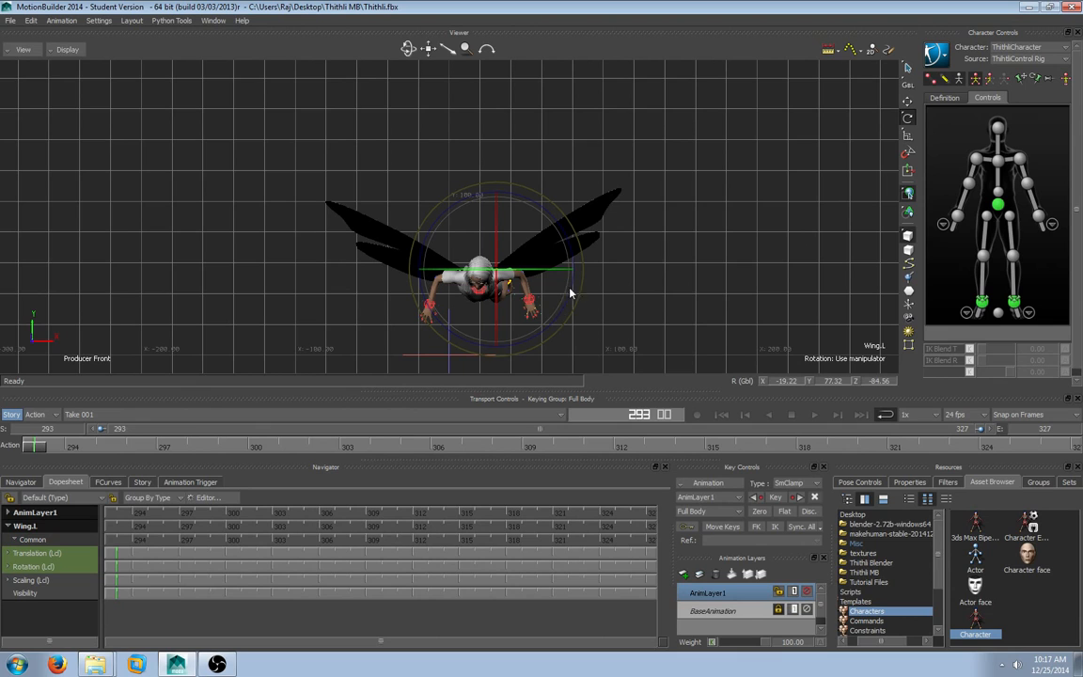
pyautogui.moveTo(583, 281); pyautogui.dragTo(606, 253)
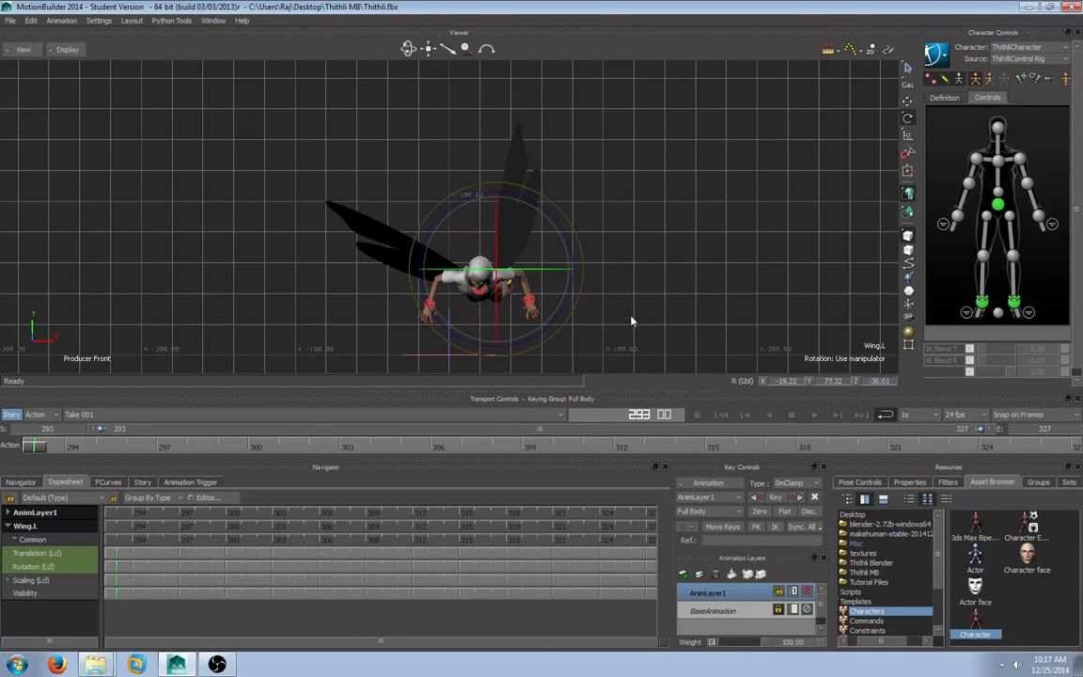
pyautogui.click(777, 498)
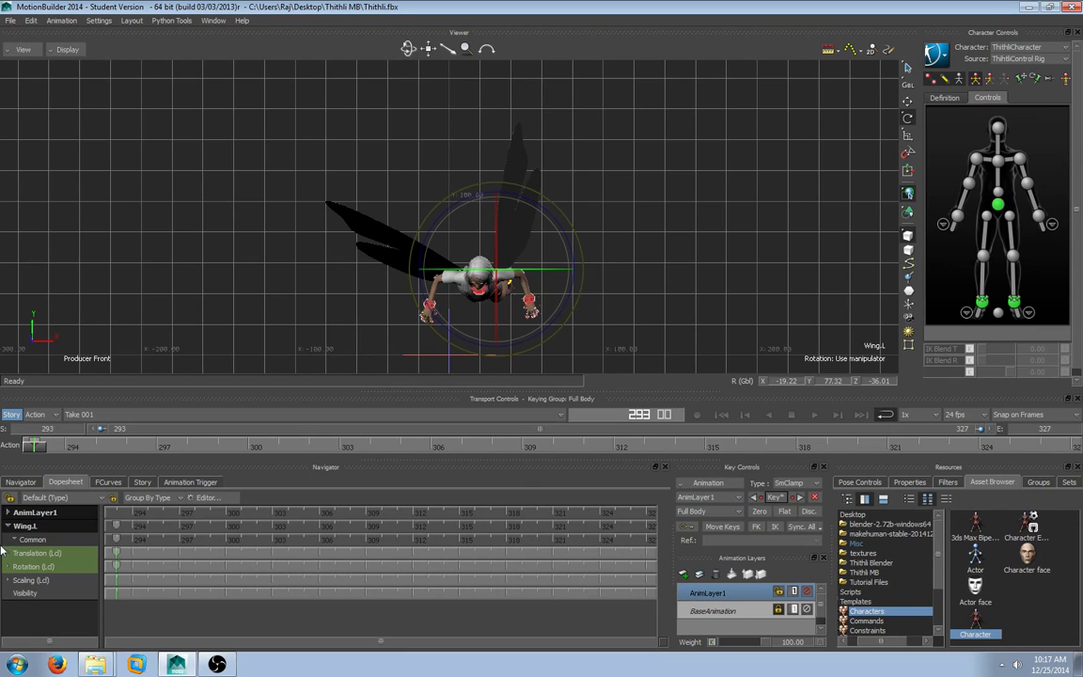
# Select Wing.R, raise it to about 46° on global Z at frame 293, key it and show its Dopesheet channels.
pyautogui.click(20, 481)
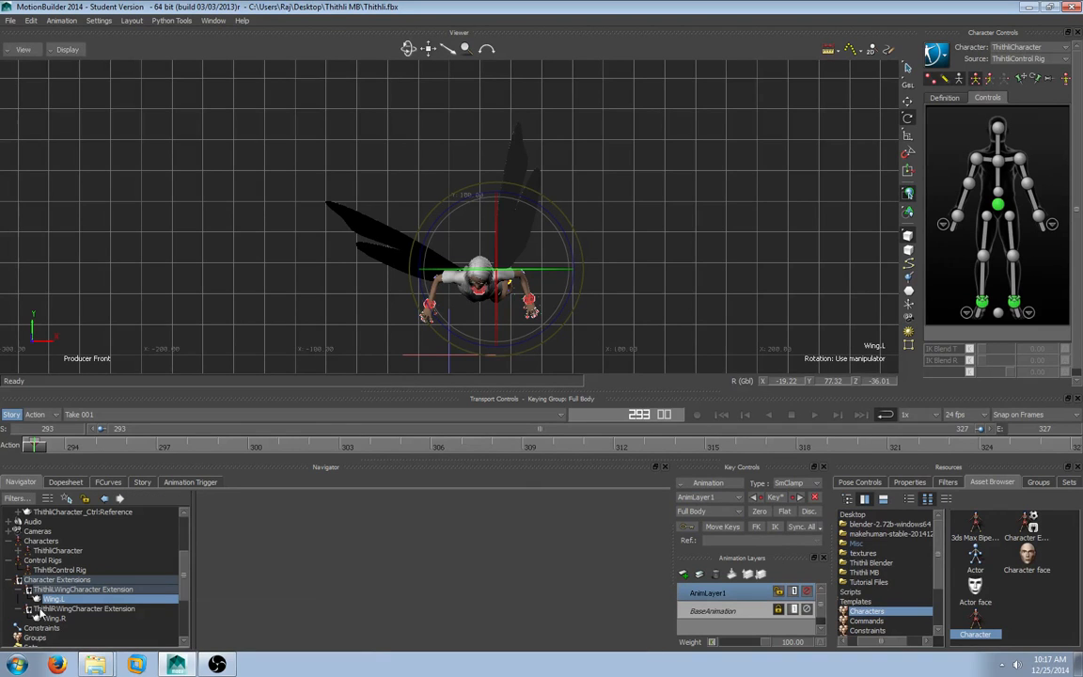
pyautogui.click(140, 619)
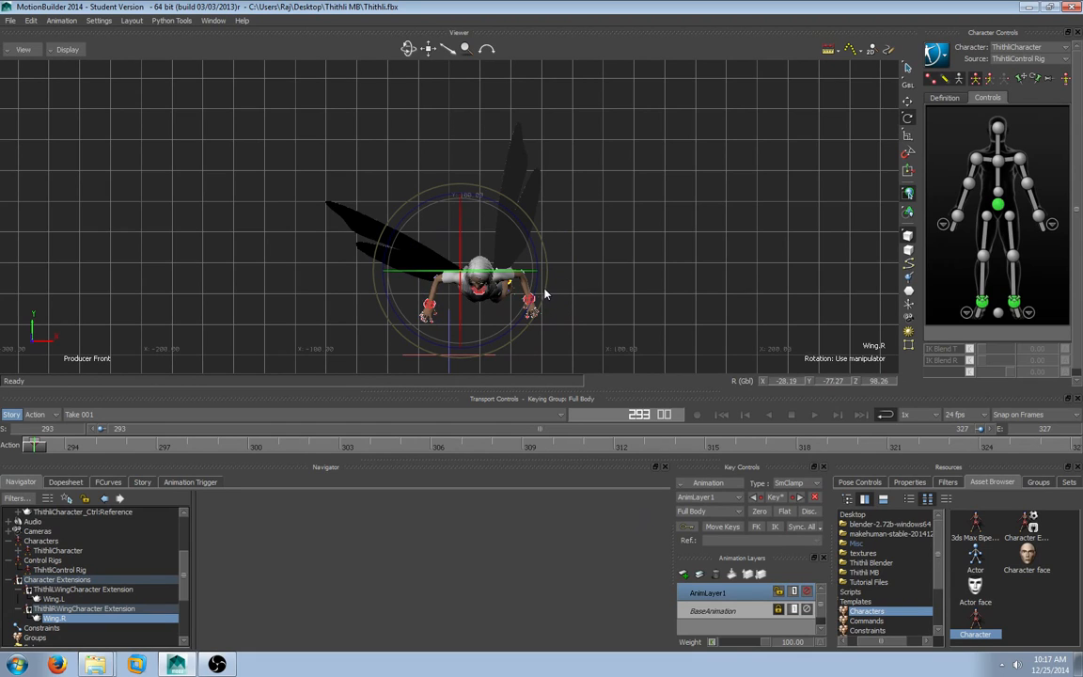
pyautogui.moveTo(545, 296); pyautogui.dragTo(541, 325)
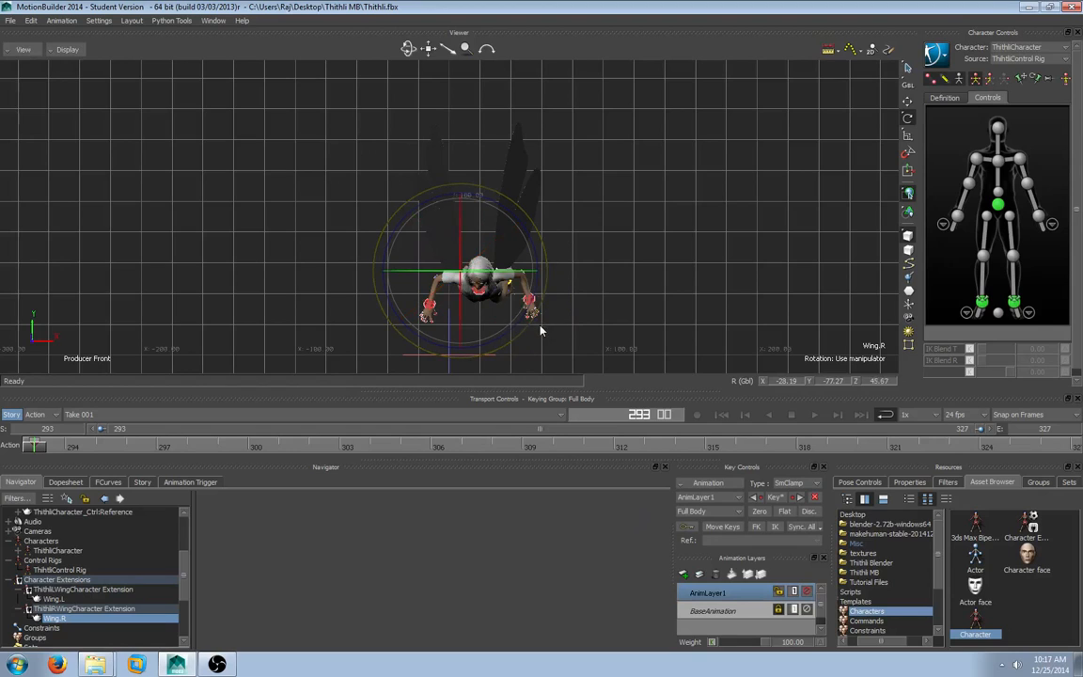
pyautogui.click(771, 500)
pyautogui.click(74, 483)
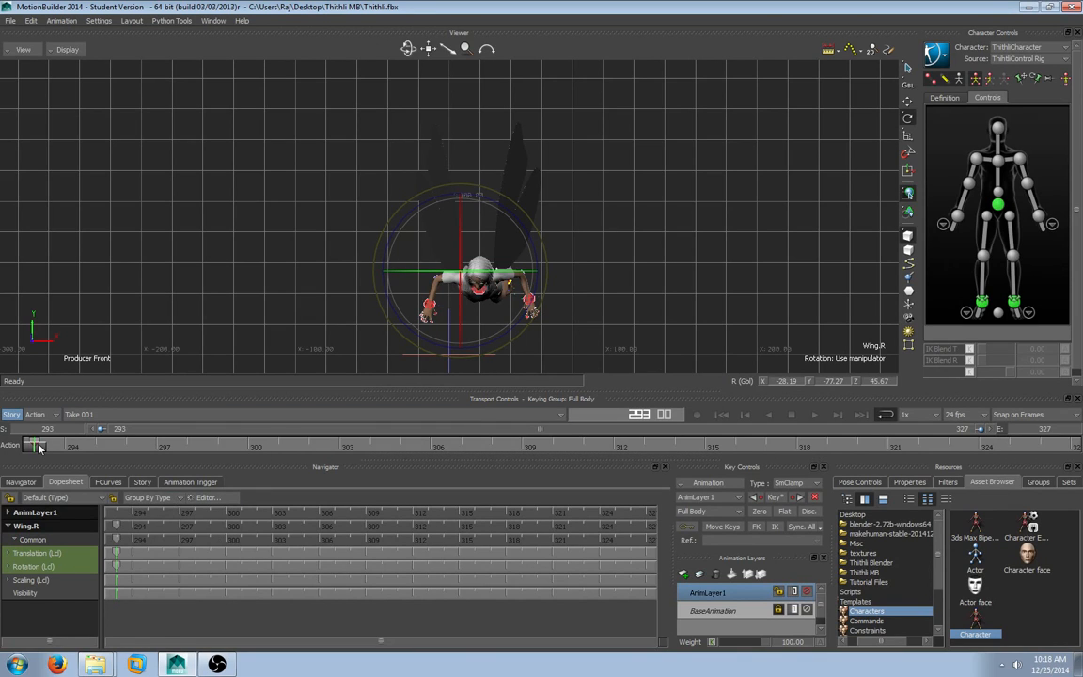
# Go to frame 301, rotate Wing.R downward to about 119° on global Z and key the pose.
pyautogui.moveTo(37, 448); pyautogui.dragTo(290, 448)
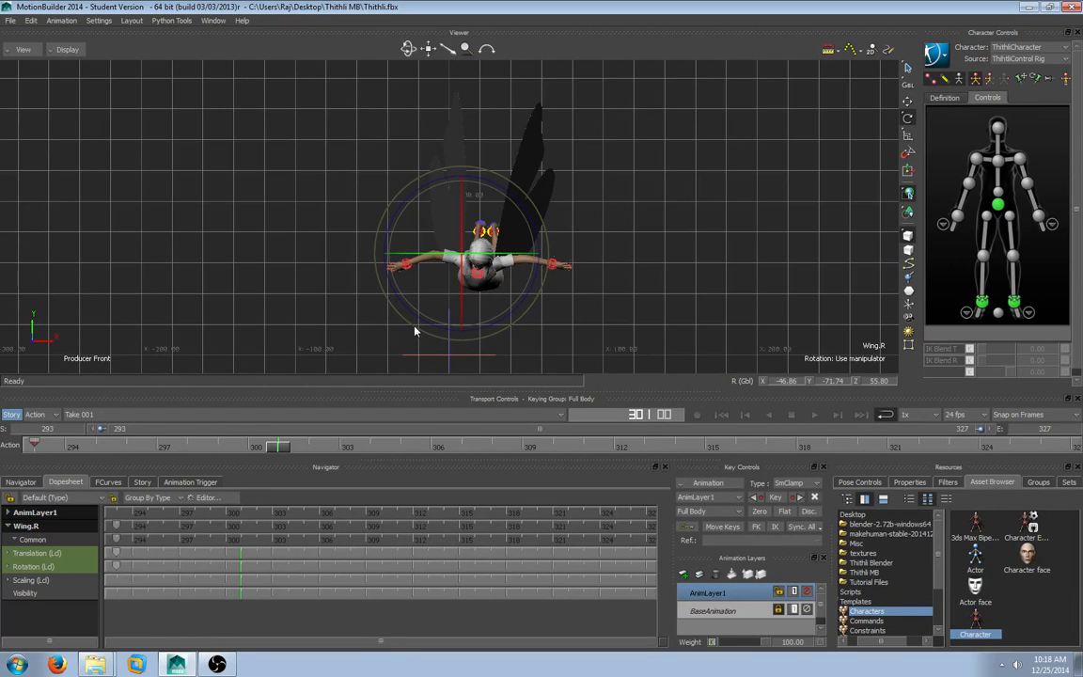
pyautogui.moveTo(415, 330); pyautogui.dragTo(459, 341)
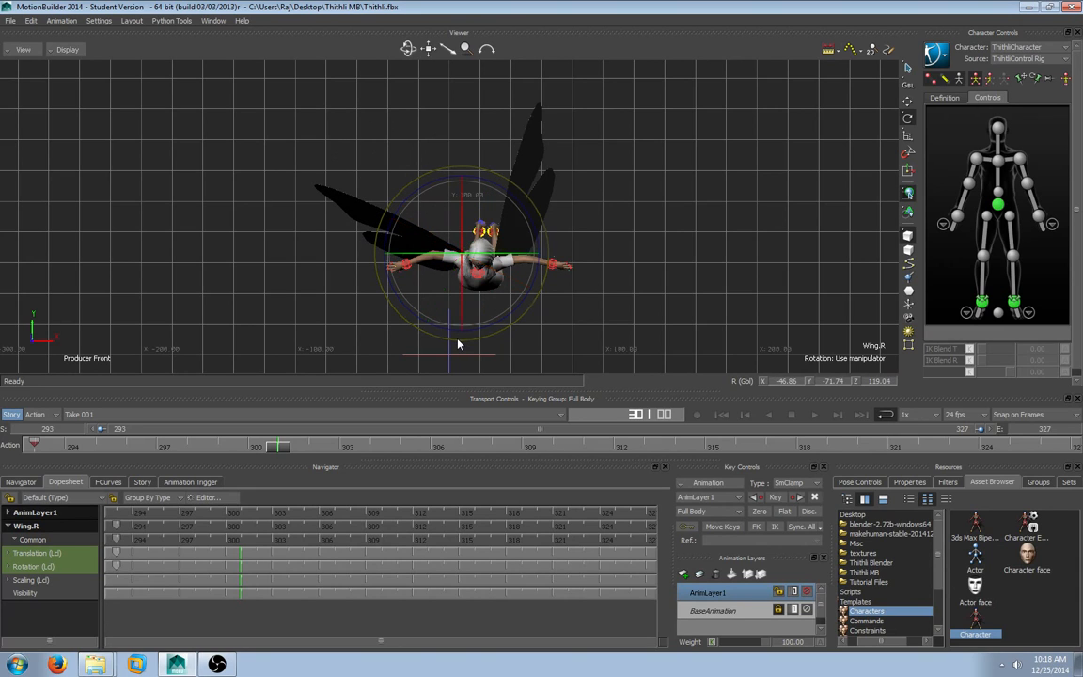
pyautogui.click(776, 498)
# Select Wing.L, rotate it downward to about -99° on global Z at frame 301 and key the pose.
pyautogui.click(21, 482)
pyautogui.click(54, 599)
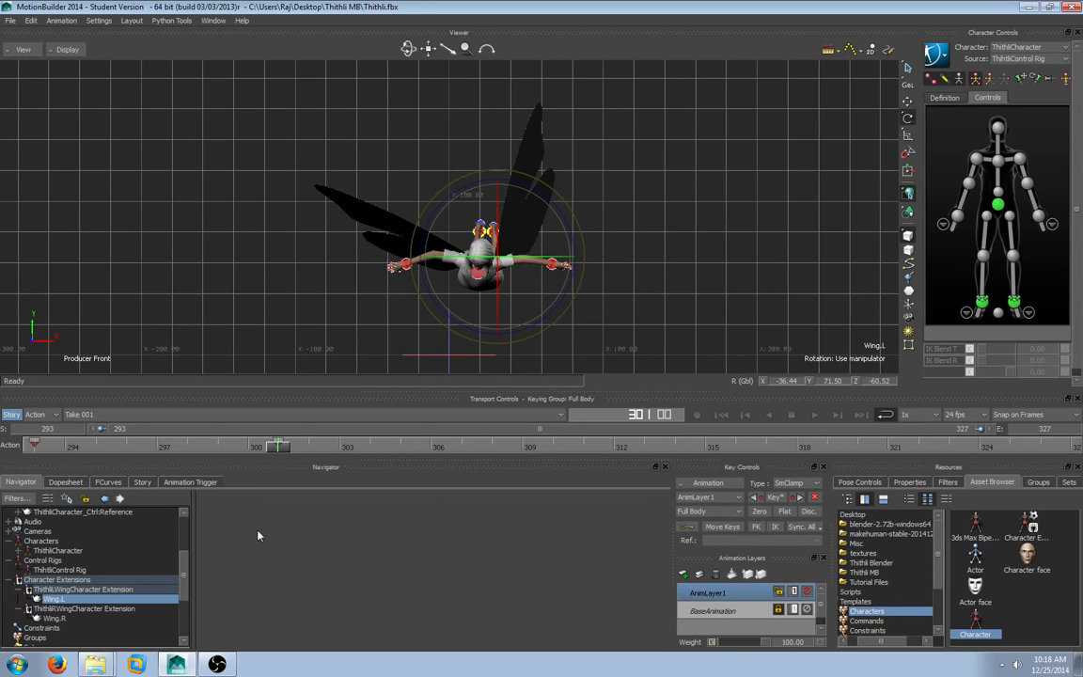
pyautogui.moveTo(583, 250); pyautogui.dragTo(587, 281)
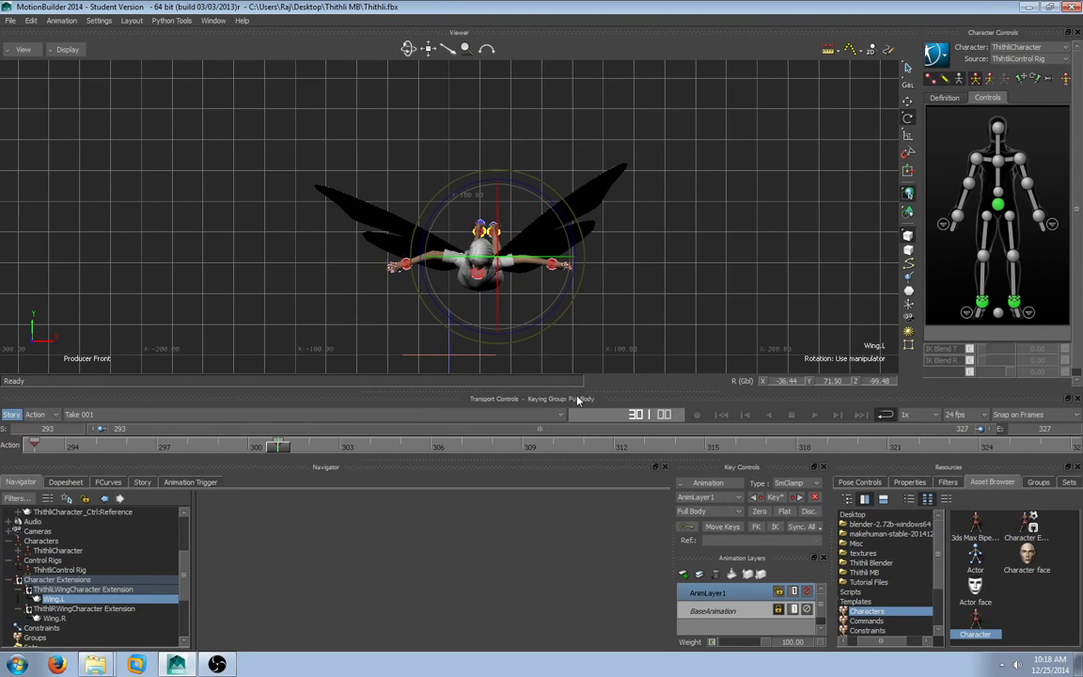
pyautogui.click(779, 499)
# Go to frame 327, rotate Wing.L upward to about -57° on global Z and key the pose on AnimLayer1.
pyautogui.moveTo(277, 453); pyautogui.dragTo(1079, 449)
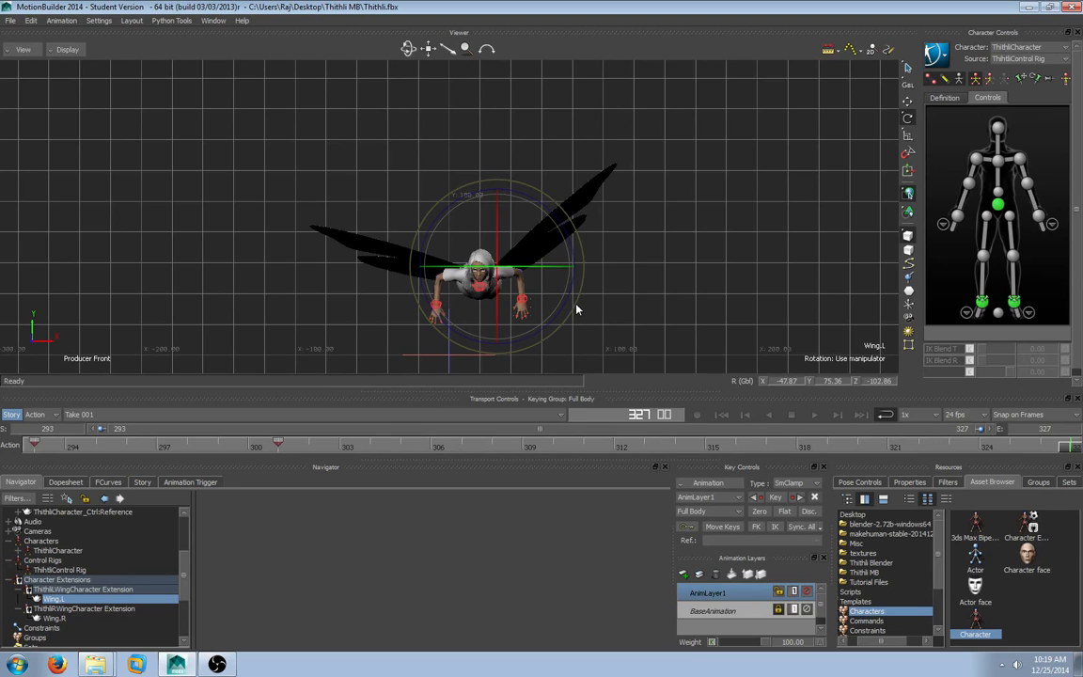
pyautogui.moveTo(574, 313); pyautogui.dragTo(580, 282)
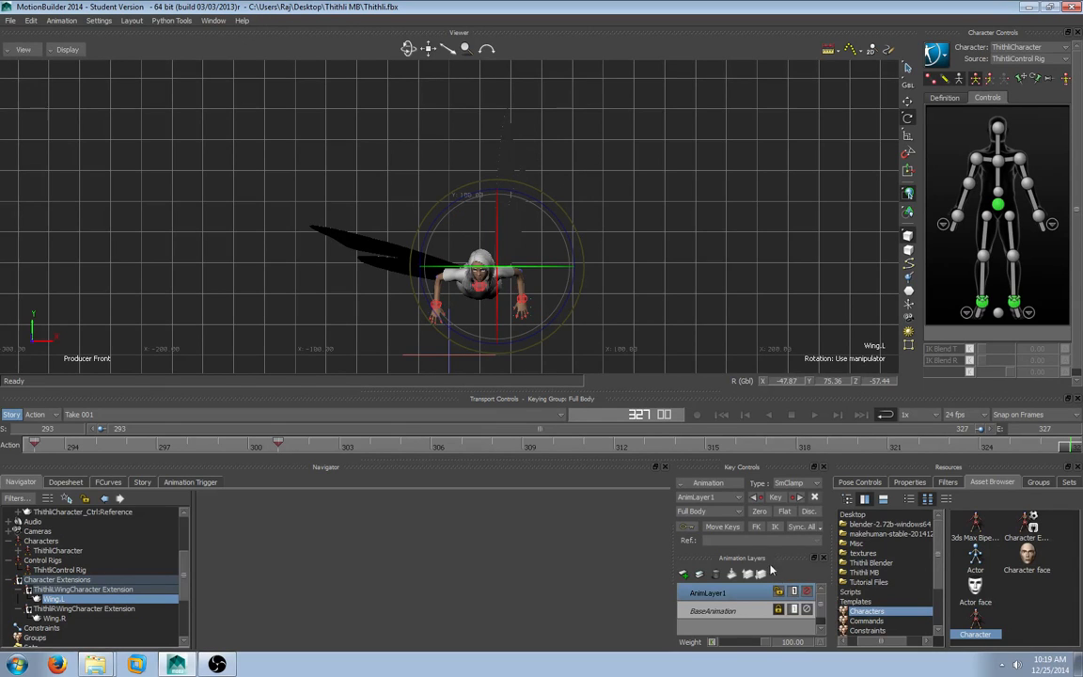
pyautogui.click(777, 499)
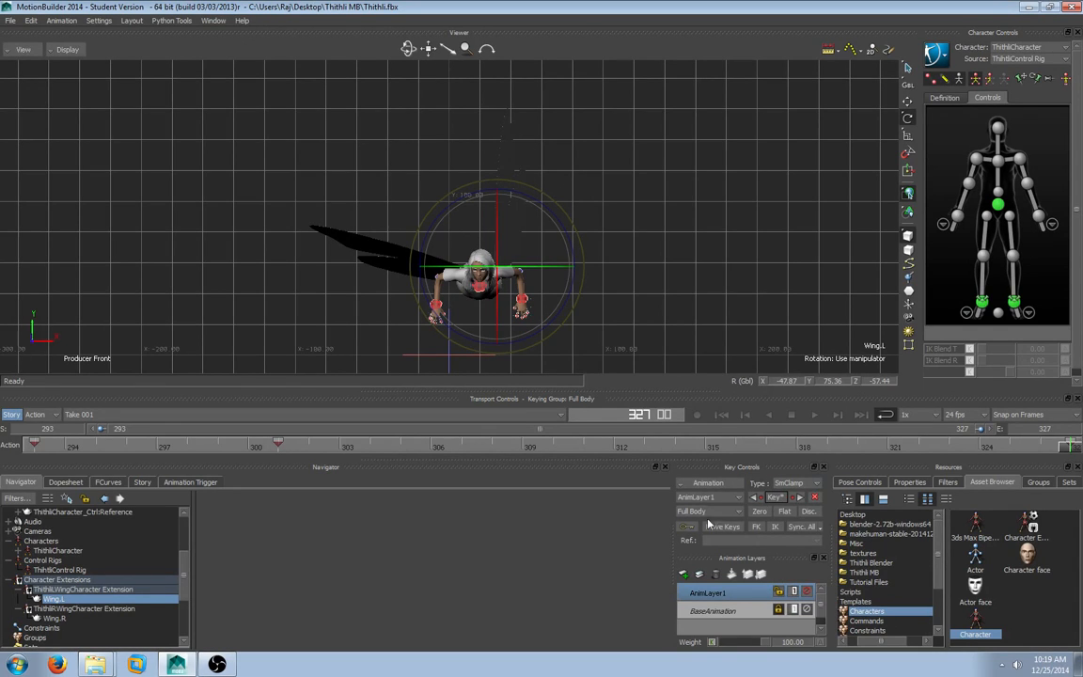
# Select Wing.R, rotate it upward to about 58° on global Z at frame 327 and key the pose.
pyautogui.click(53, 618)
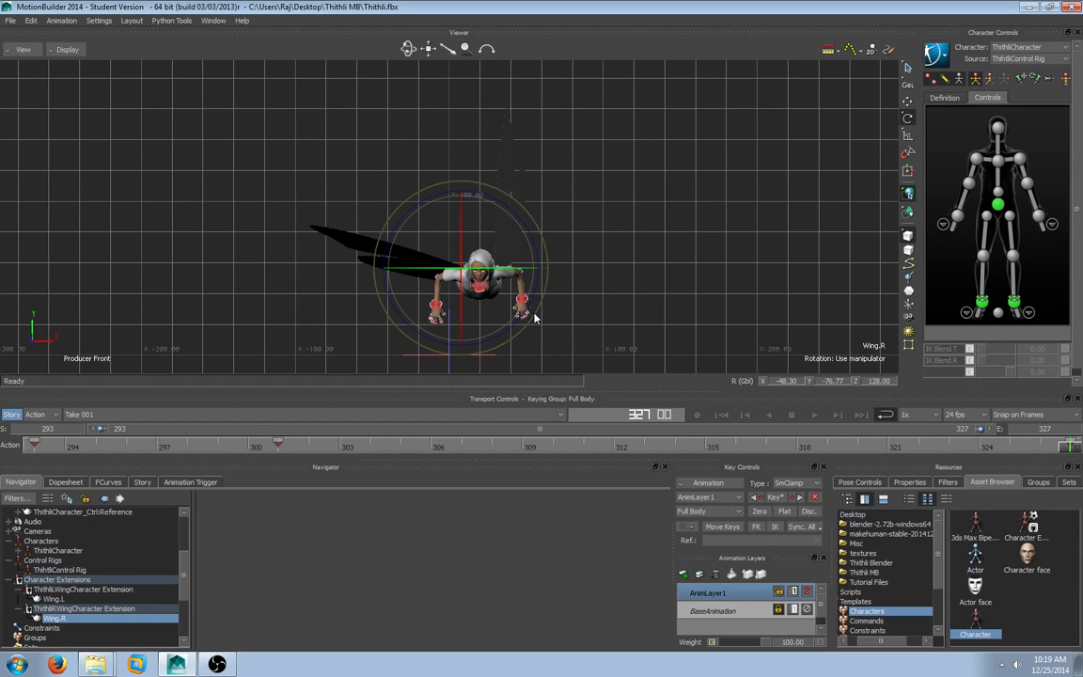
pyautogui.moveTo(532, 313); pyautogui.dragTo(516, 355)
pyautogui.moveTo(515, 357); pyautogui.dragTo(513, 361)
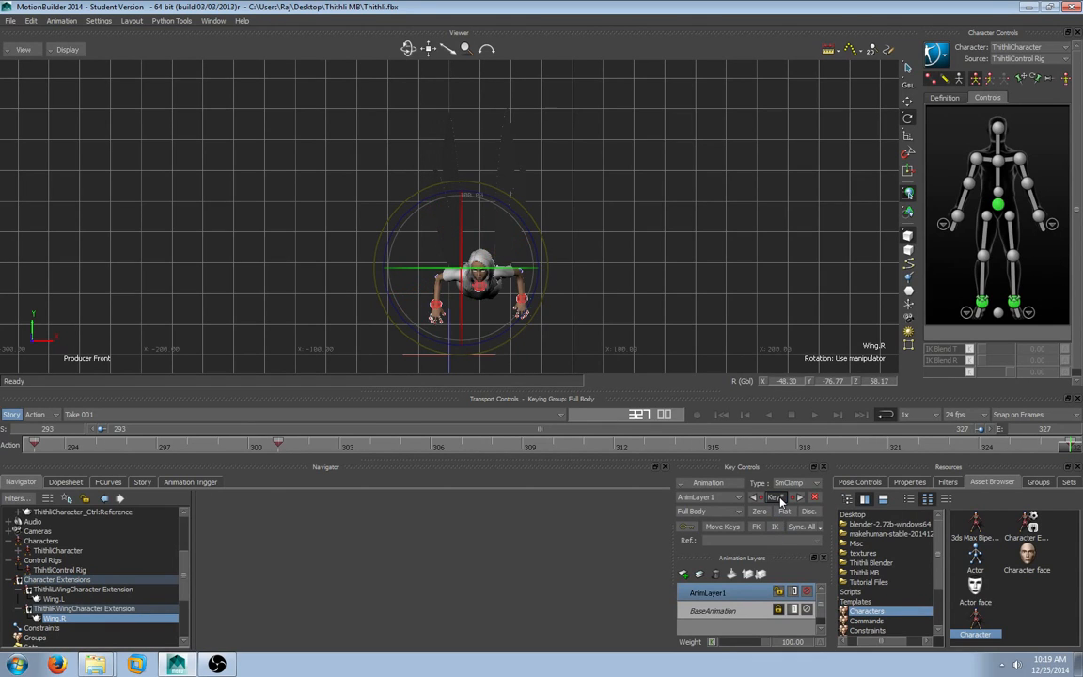
# Play the take from frame 293 to review the wing flapping, stop playback and return to the first frame.
pyautogui.click(720, 416)
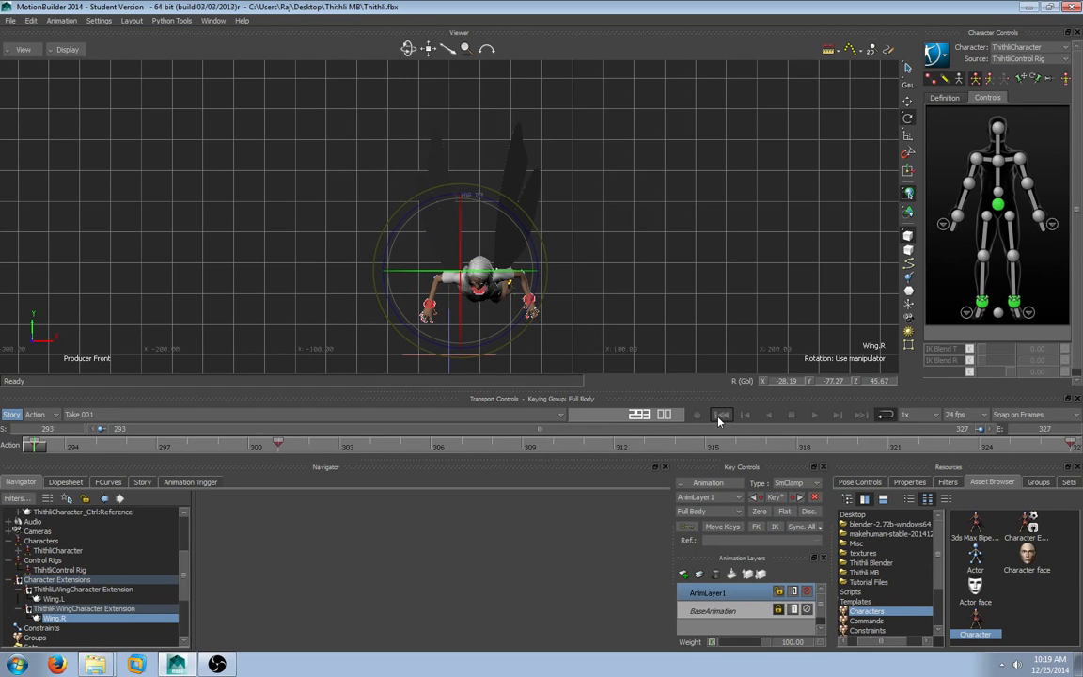
pyautogui.click(814, 415)
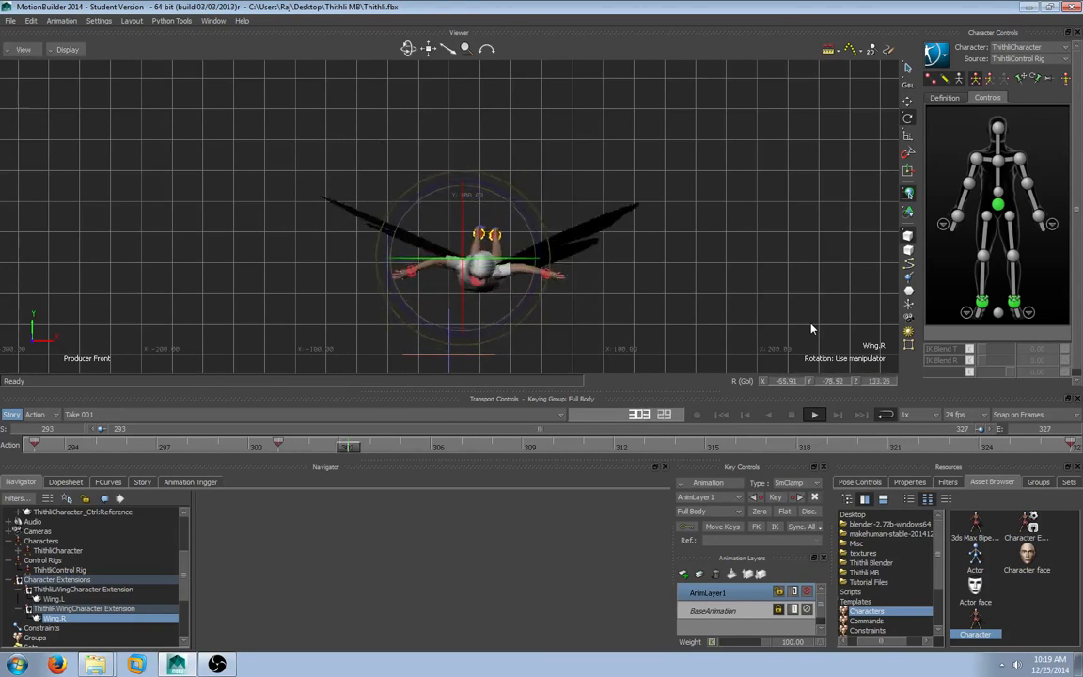
pyautogui.click(791, 416)
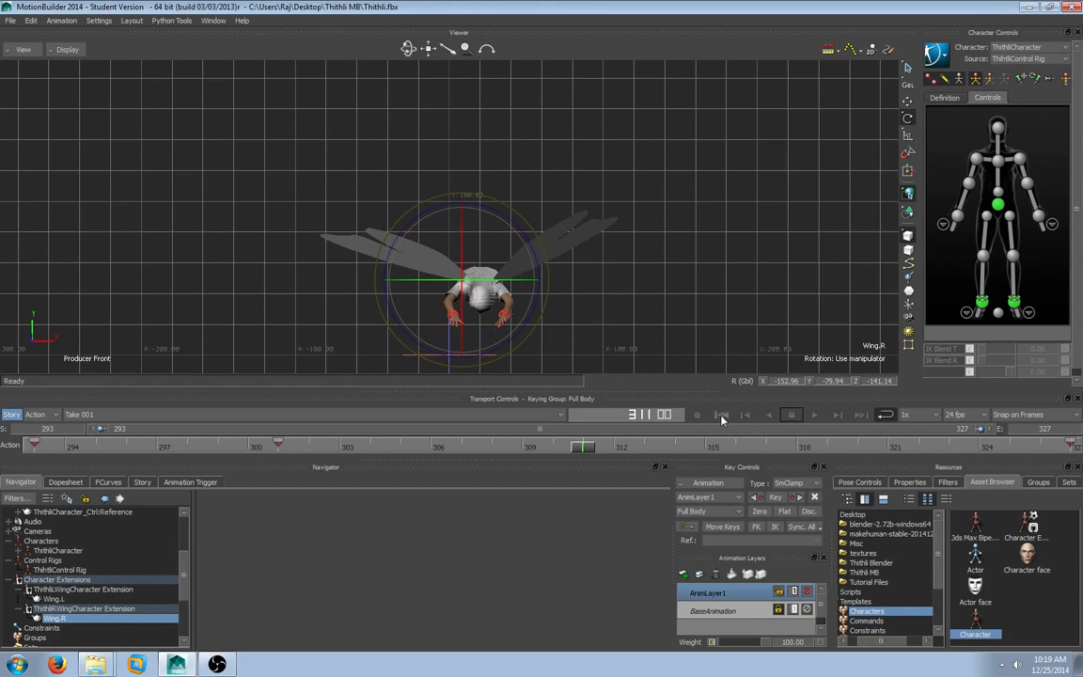
pyautogui.click(721, 415)
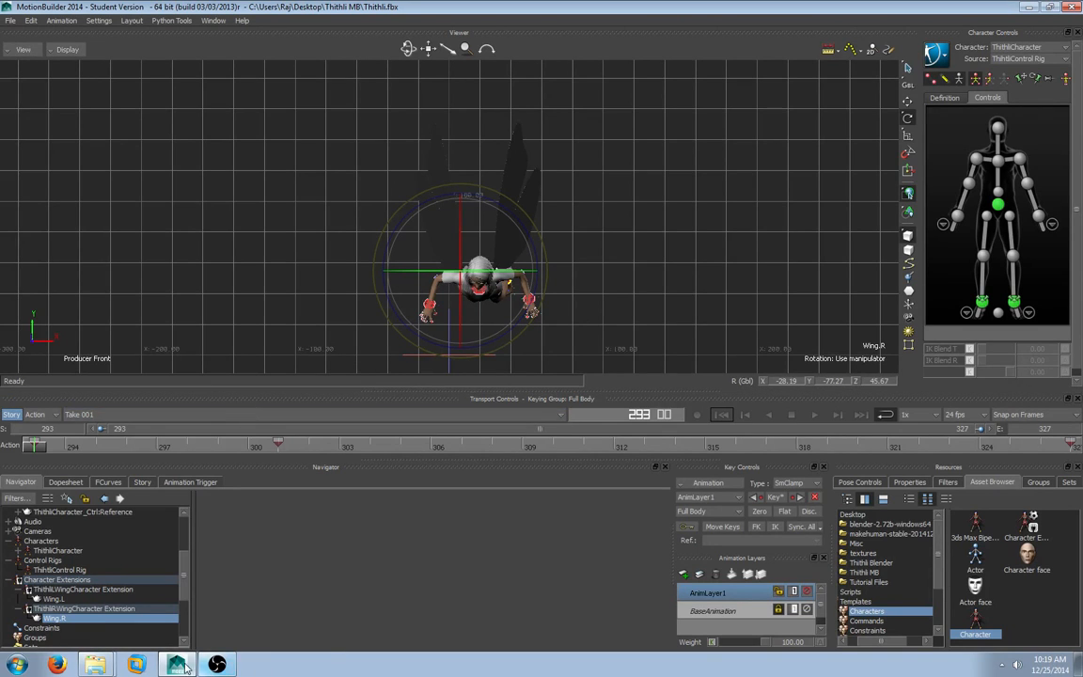
# Save the scene with the keyed wing animation.
pyautogui.click(10, 20)
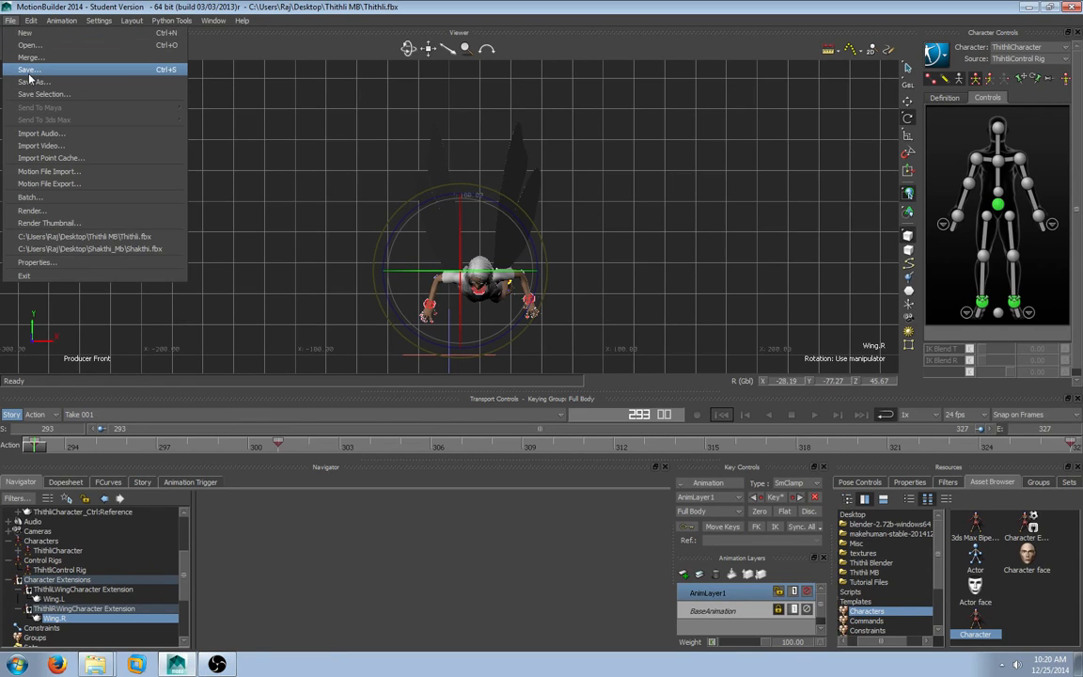